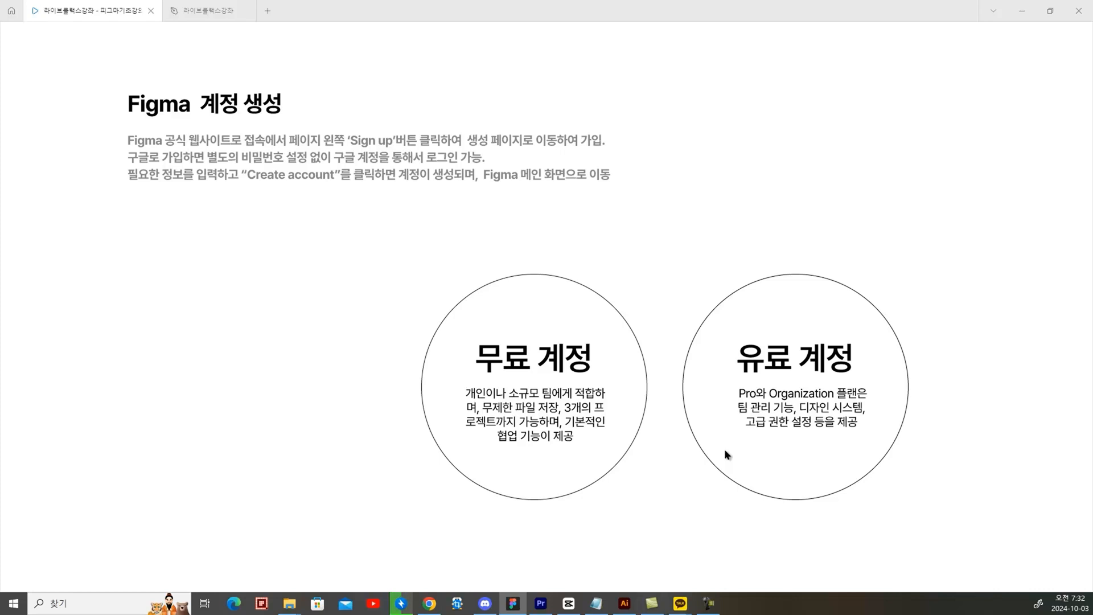
Switch to Chrome, search Google for "웹스토어", and open the Chrome Web Store
{"action": "left_click", "coordinate": [429, 603]}
{"action": "left_click", "coordinate": [455, 307]}
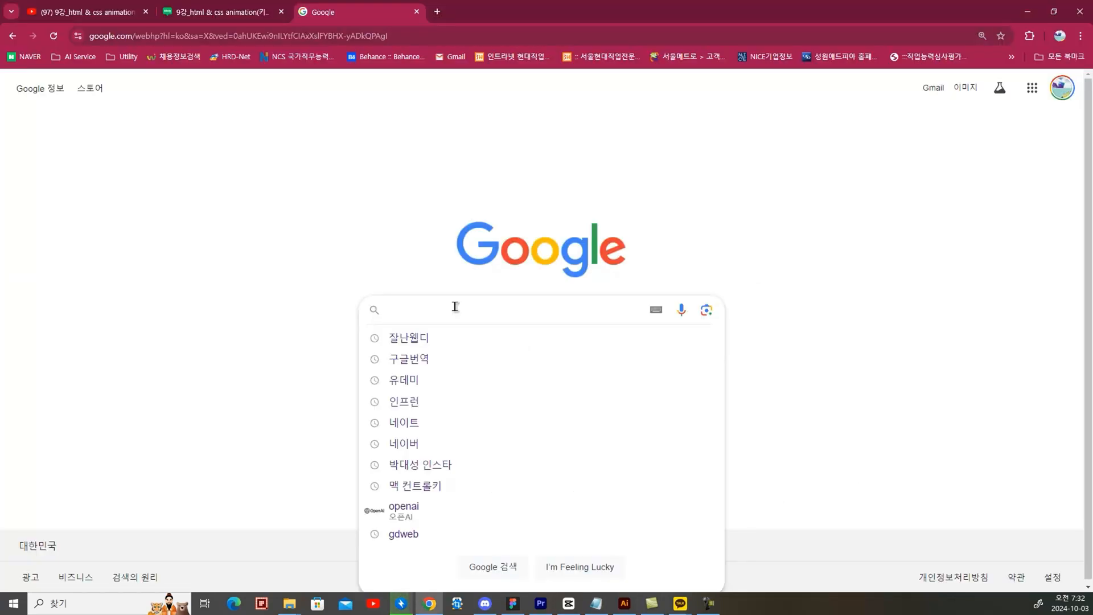
{"action": "type", "text": "웹ㅅ"}
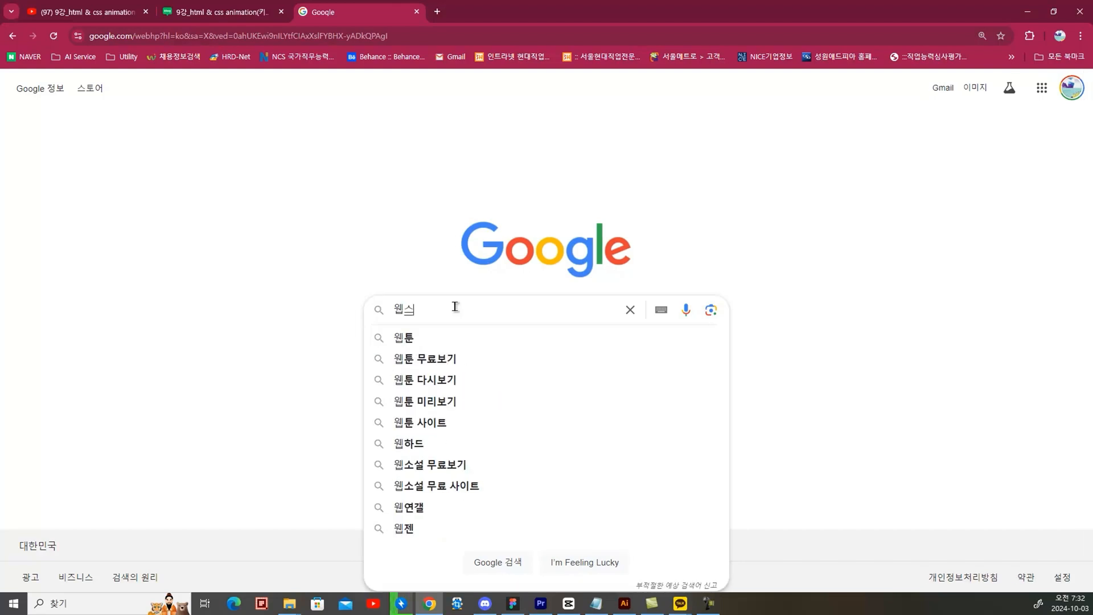
{"action": "type", "text": "스토어"}
{"action": "key", "text": "Return"}
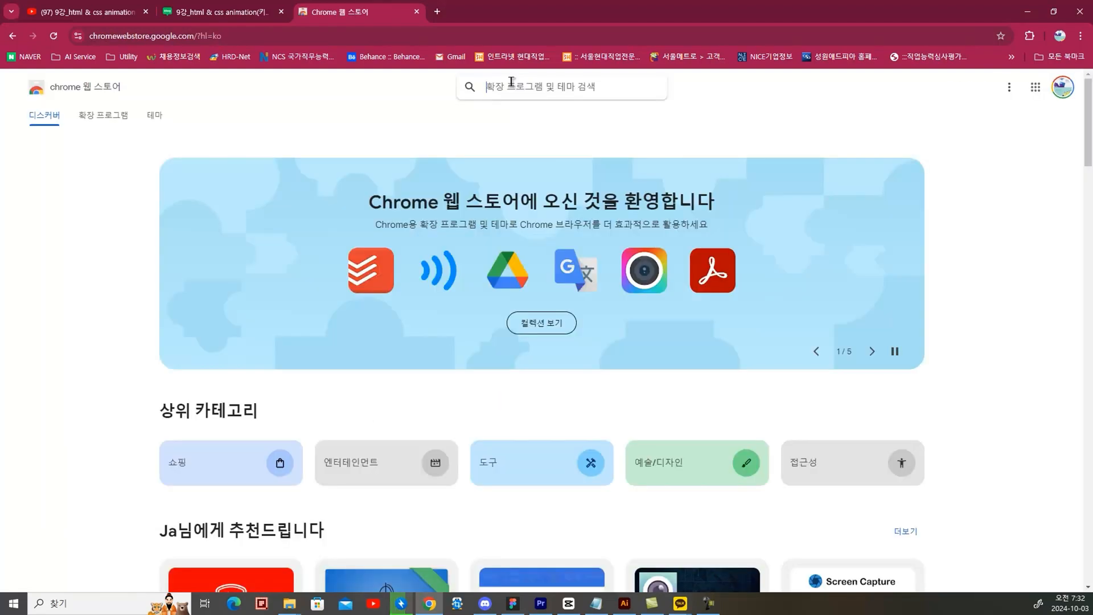
Search the Chrome Web Store for "UI3" and choose the suggestion "Enable UI3 Beta for Figma"
{"action": "type", "text": "UI3"}
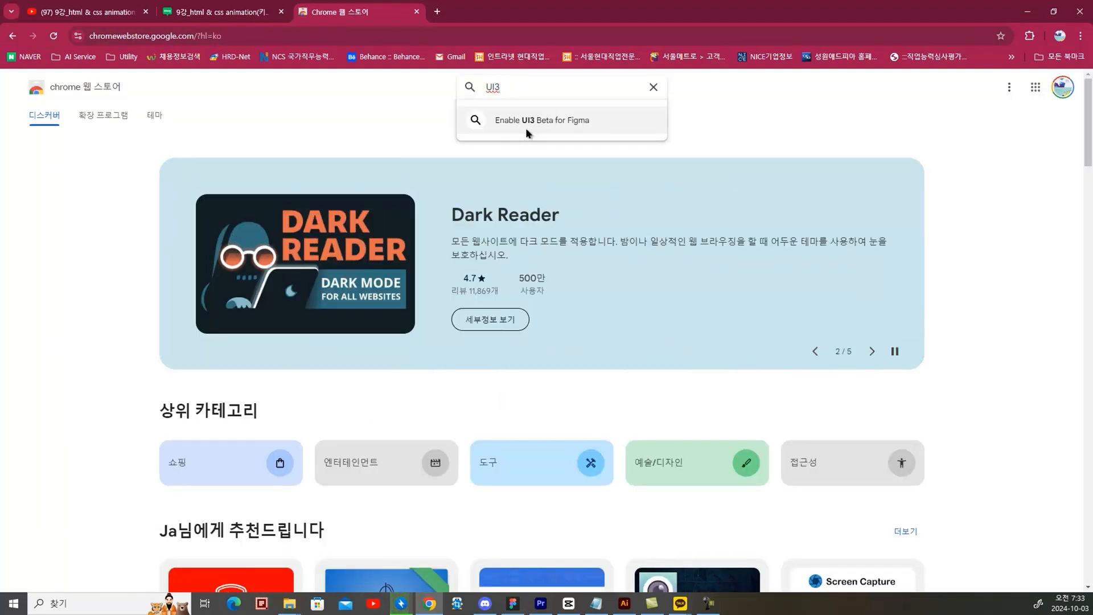
{"action": "left_click", "coordinate": [562, 119]}
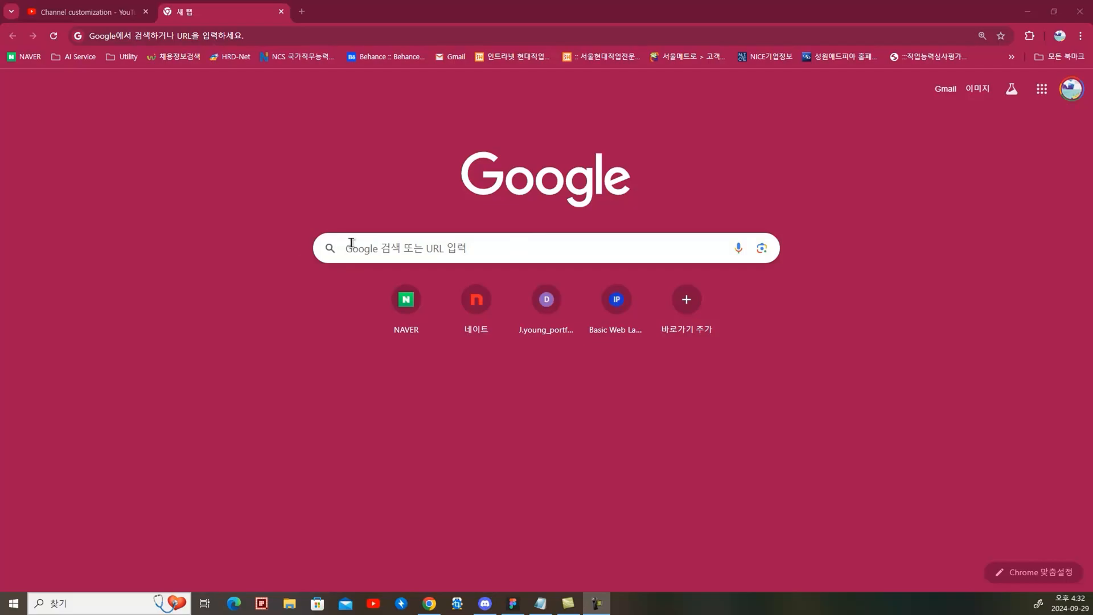
Search Google for "피그마" and open the official Figma website from the results
{"action": "left_click", "coordinate": [353, 243]}
{"action": "left_click", "coordinate": [381, 275]}
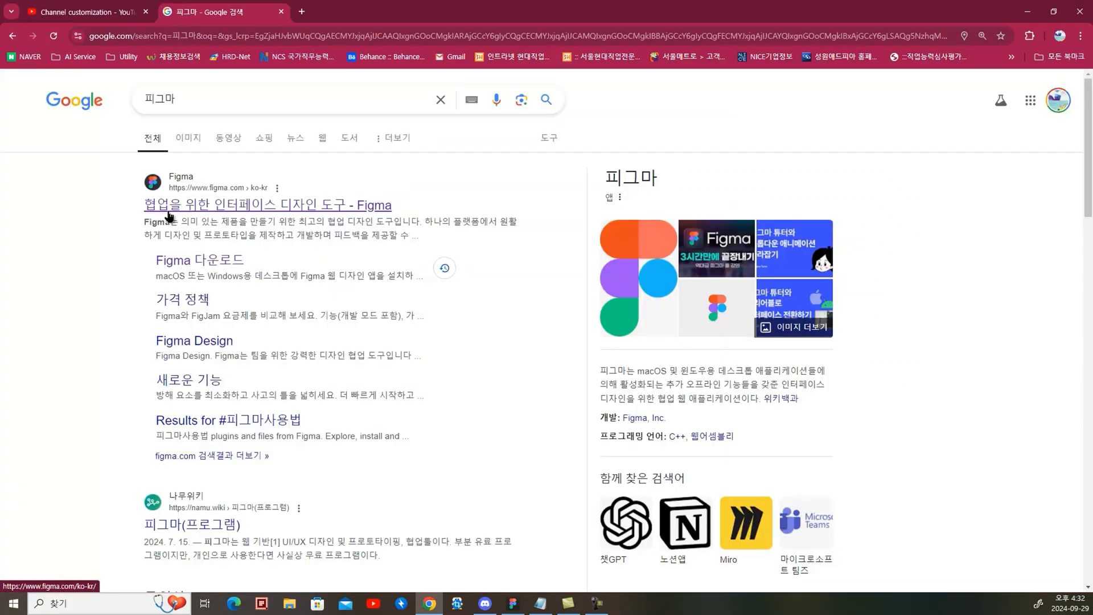
{"action": "left_click", "coordinate": [190, 183]}
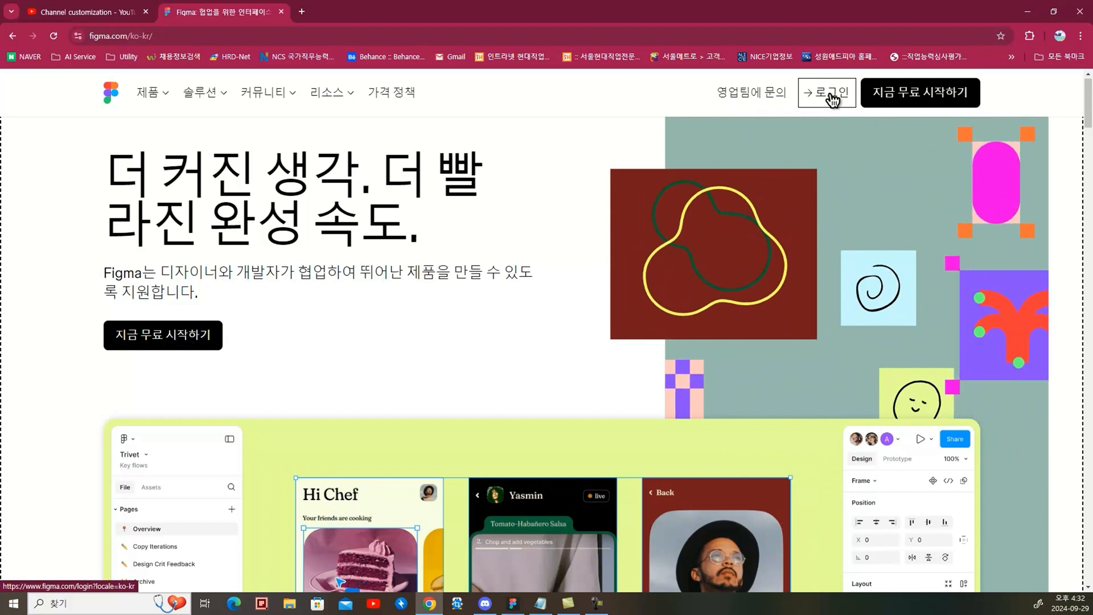
Start the free Figma sign-up and continue with a Google account
{"action": "left_click", "coordinate": [184, 343]}
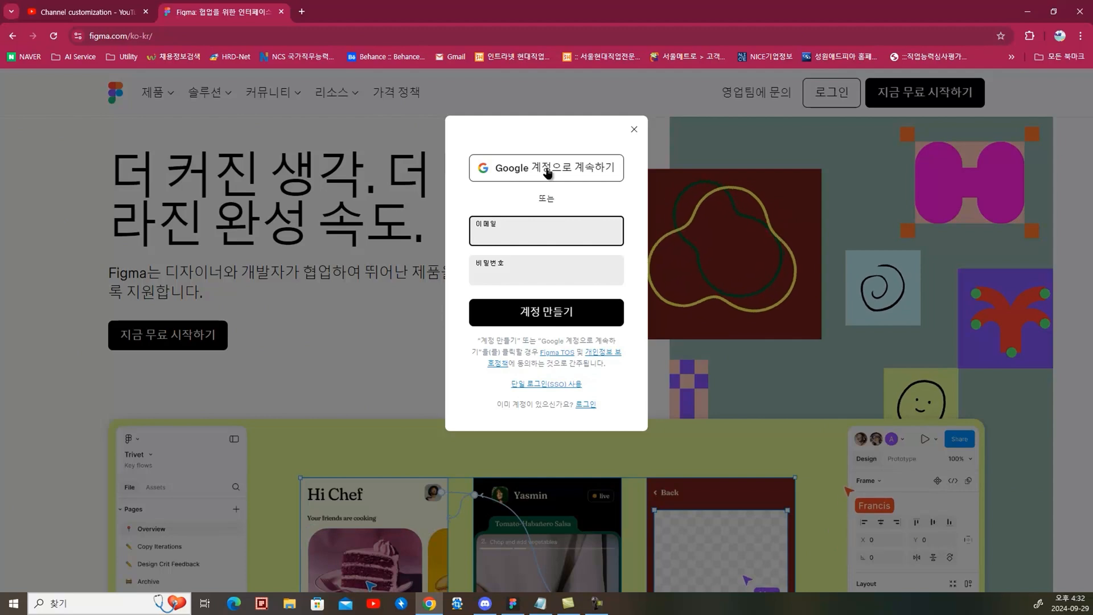
{"action": "left_click", "coordinate": [514, 172]}
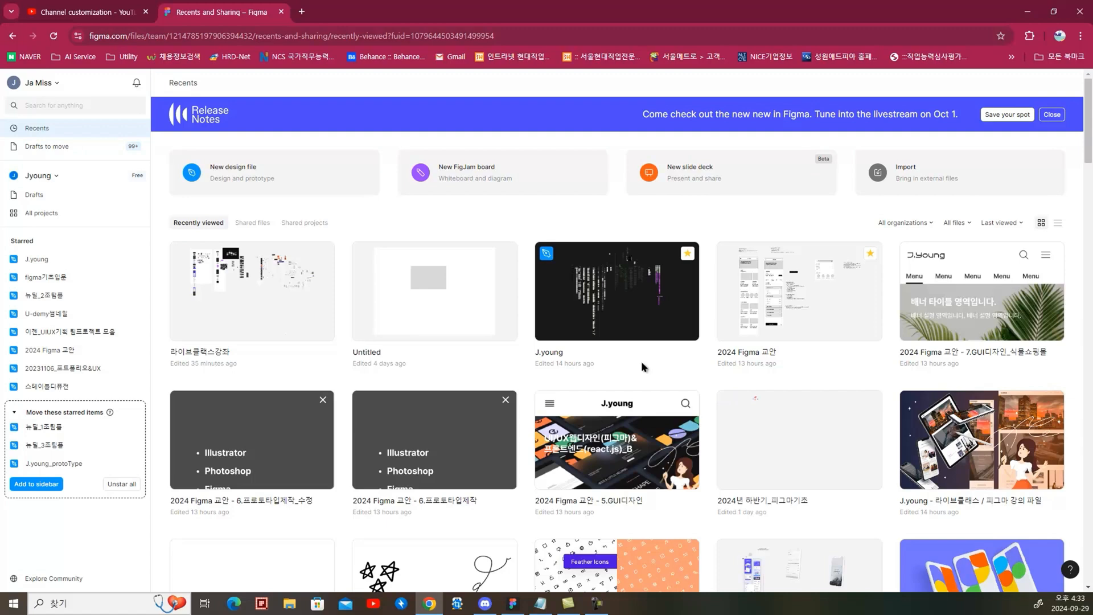
{"action": "scroll", "coordinate": [641, 361], "scroll_direction": "down", "scroll_amount": 1}
{"action": "scroll", "coordinate": [692, 571], "scroll_direction": "down", "scroll_amount": 8}
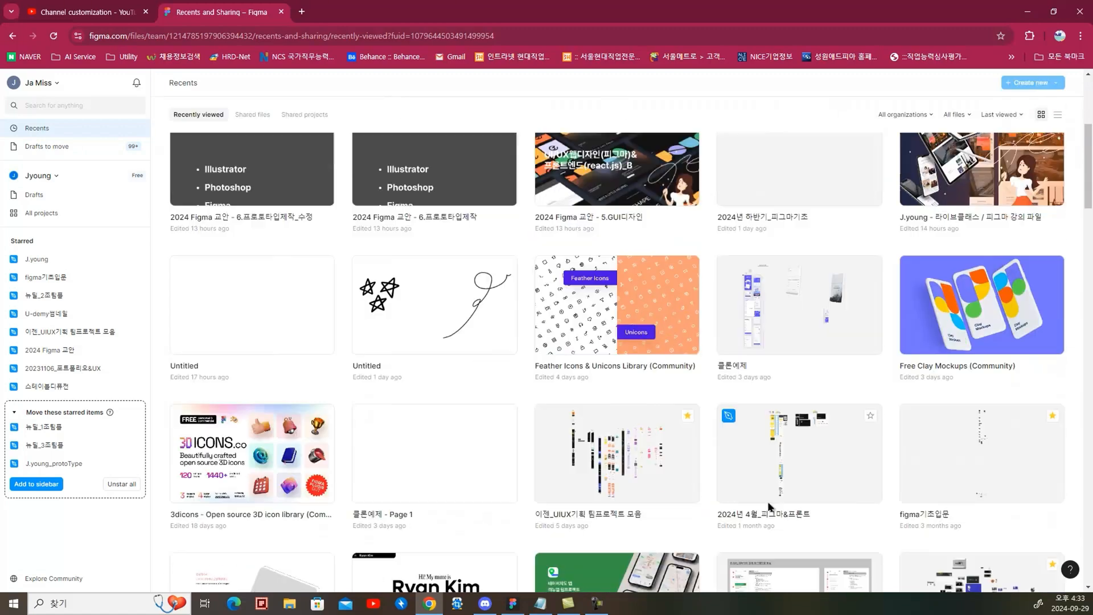
{"action": "scroll", "coordinate": [626, 428], "scroll_direction": "up", "scroll_amount": 9}
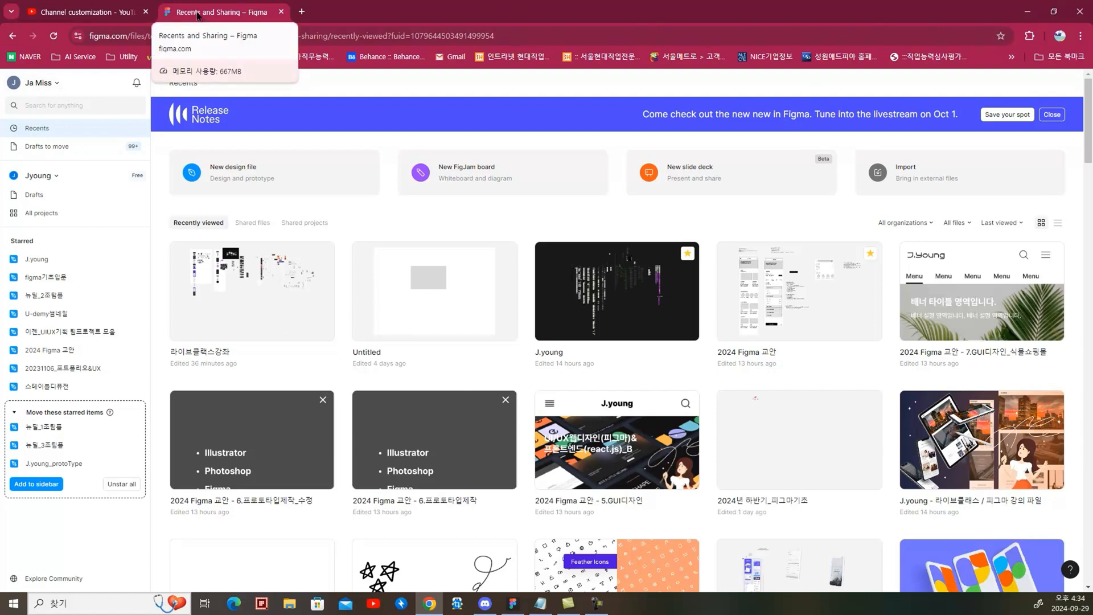
In a new browser tab, search Google for "피그마" and open the Figma 다운로드 page from the results
{"action": "left_click", "coordinate": [302, 11]}
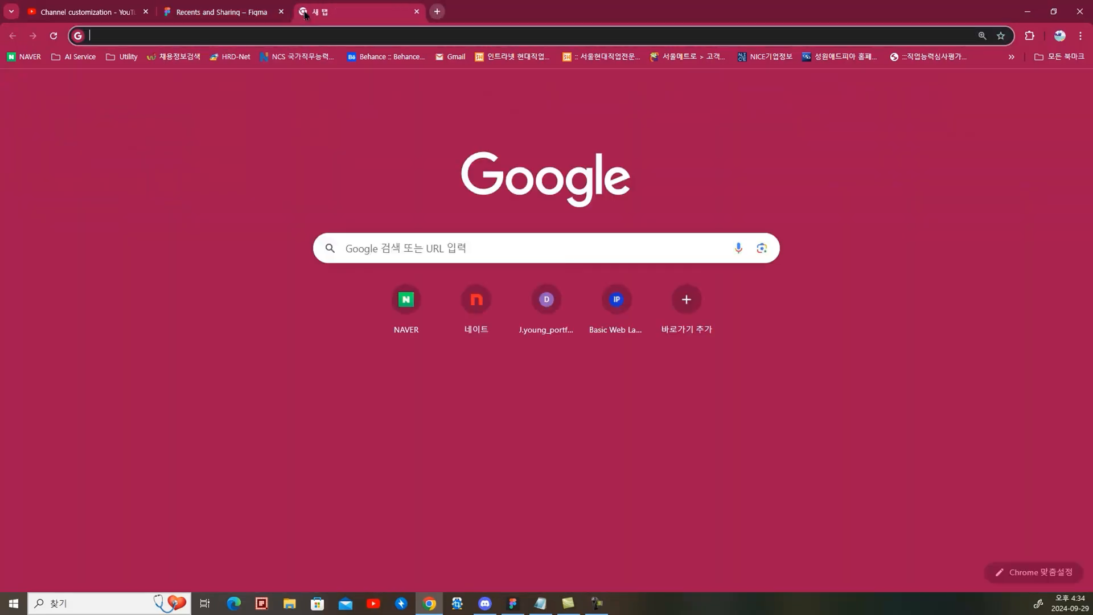
{"action": "left_click", "coordinate": [377, 243]}
{"action": "left_click", "coordinate": [362, 277]}
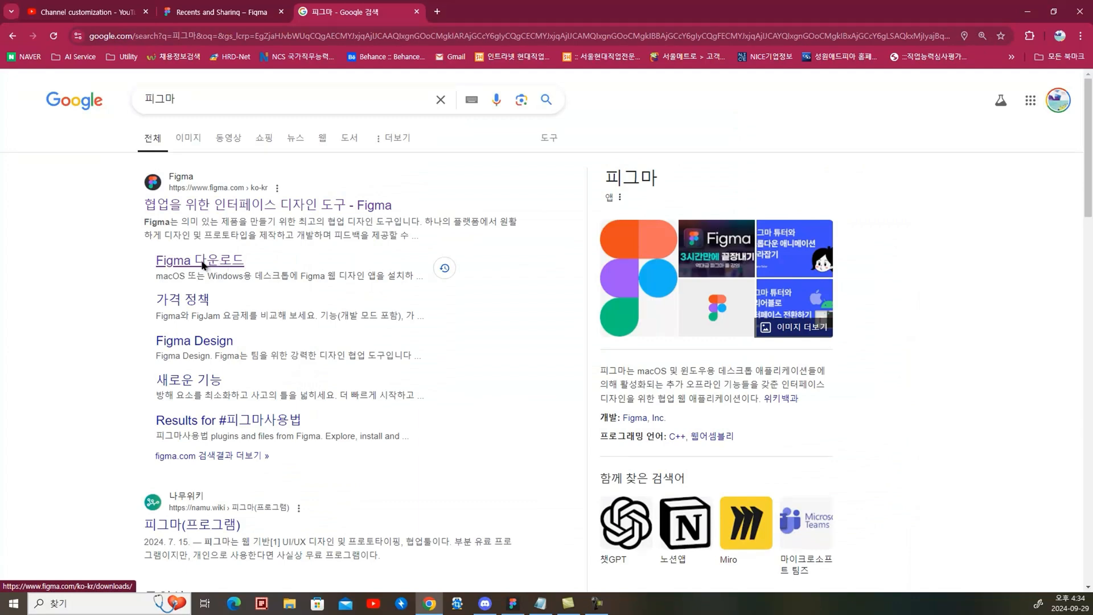
{"action": "left_click", "coordinate": [200, 263]}
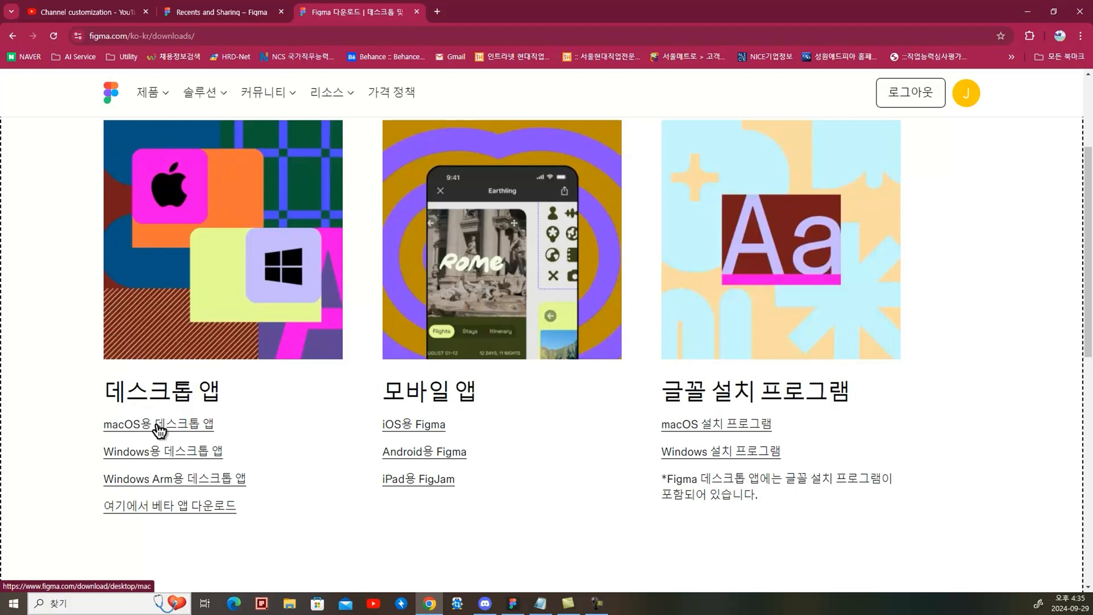
Download the Figma desktop app installers for macOS and for Windows
{"action": "left_click", "coordinate": [155, 424]}
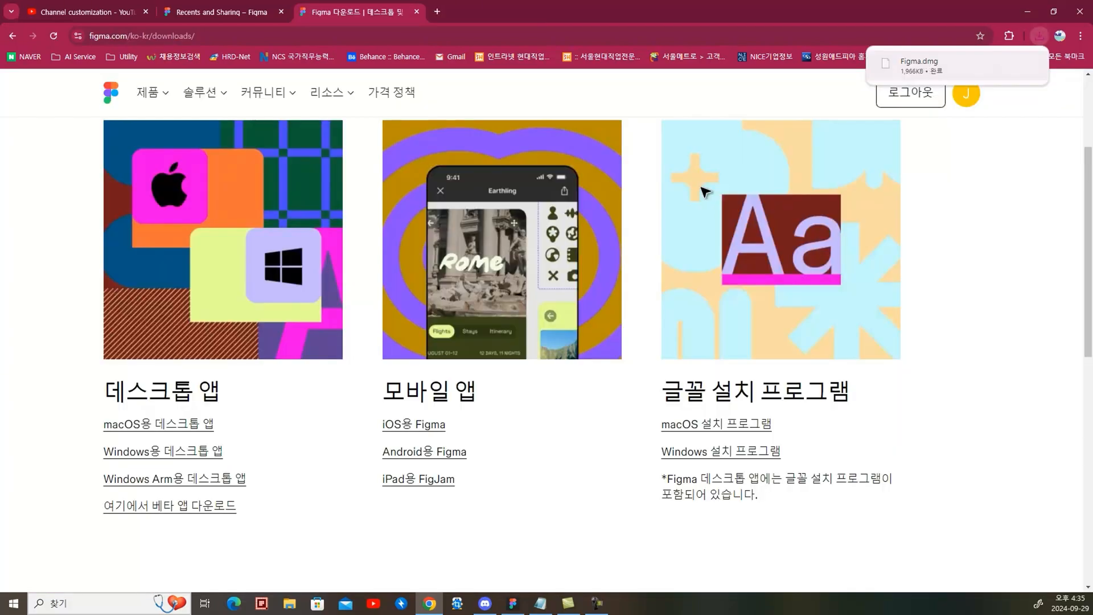
{"action": "left_click", "coordinate": [160, 452]}
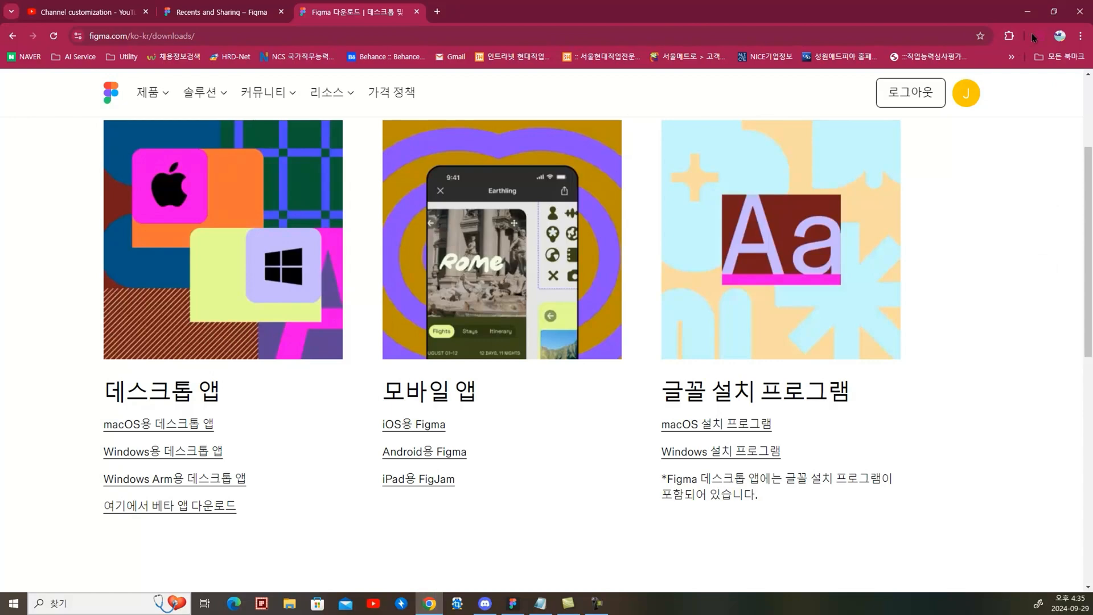
Launch the installed Figma desktop app from the Windows list of installed programs
{"action": "key", "text": "super"}
{"action": "scroll", "coordinate": [90, 447], "scroll_direction": "down", "scroll_amount": 2}
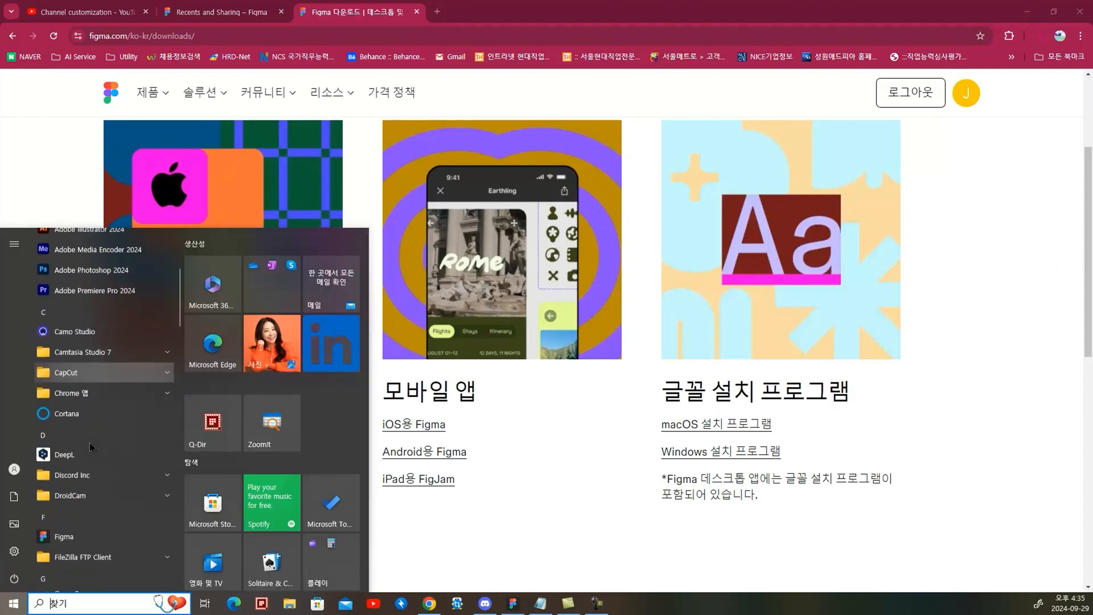
{"action": "left_click", "coordinate": [62, 537]}
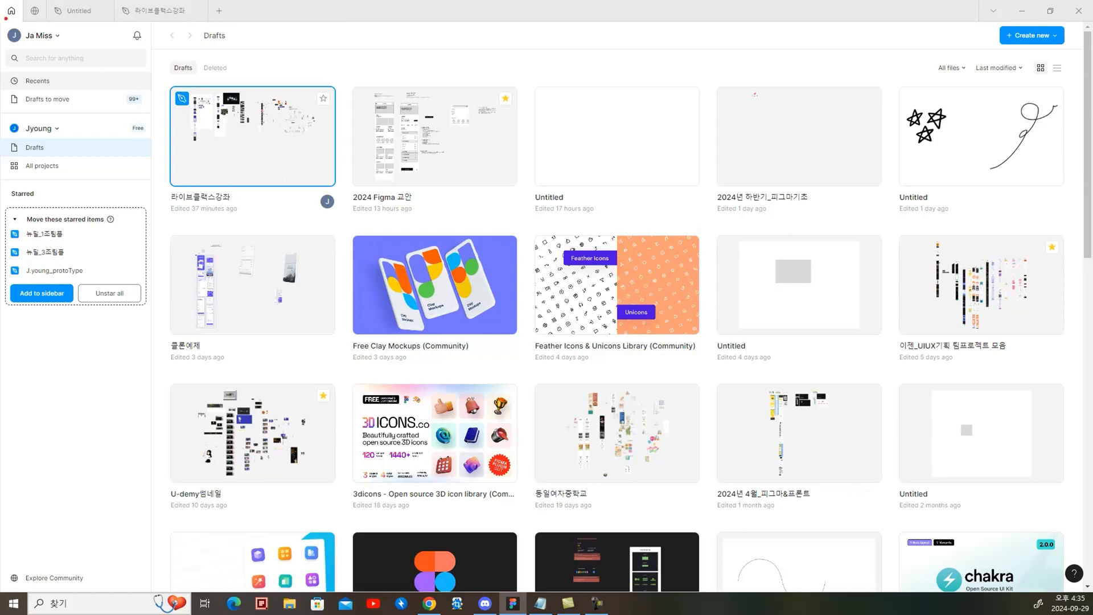
{"action": "mouse_move", "coordinate": [21, 22]}
{"action": "left_mouse_down"}
{"action": "mouse_move", "coordinate": [15, 2]}
{"action": "mouse_move", "coordinate": [20, 25]}
{"action": "left_mouse_up"}
{"action": "mouse_move", "coordinate": [113, 379]}
{"action": "left_mouse_down"}
{"action": "mouse_move", "coordinate": [46, 295]}
{"action": "mouse_move", "coordinate": [128, 63]}
{"action": "mouse_move", "coordinate": [104, 409]}
{"action": "left_mouse_up"}
{"action": "mouse_move", "coordinate": [741, 435]}
{"action": "left_mouse_down"}
{"action": "mouse_move", "coordinate": [851, 311]}
{"action": "mouse_move", "coordinate": [689, 519]}
{"action": "left_mouse_up"}
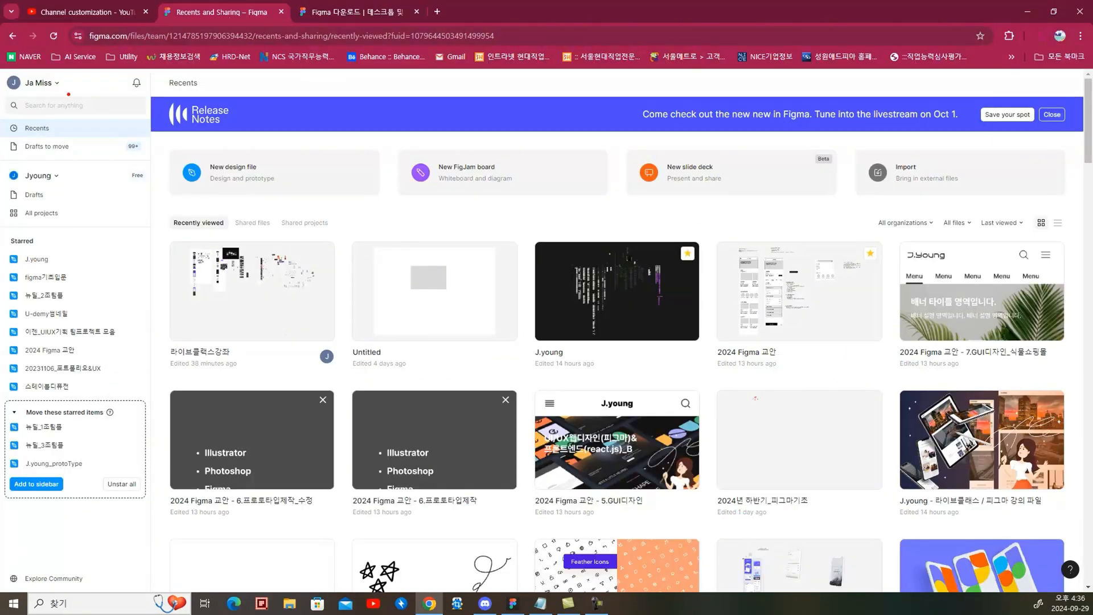
{"action": "left_click", "coordinate": [68, 88]}
{"action": "mouse_move", "coordinate": [68, 89]}
{"action": "left_mouse_down"}
{"action": "mouse_move", "coordinate": [5, 96]}
{"action": "mouse_move", "coordinate": [14, 67]}
{"action": "mouse_move", "coordinate": [72, 89]}
{"action": "left_mouse_up"}
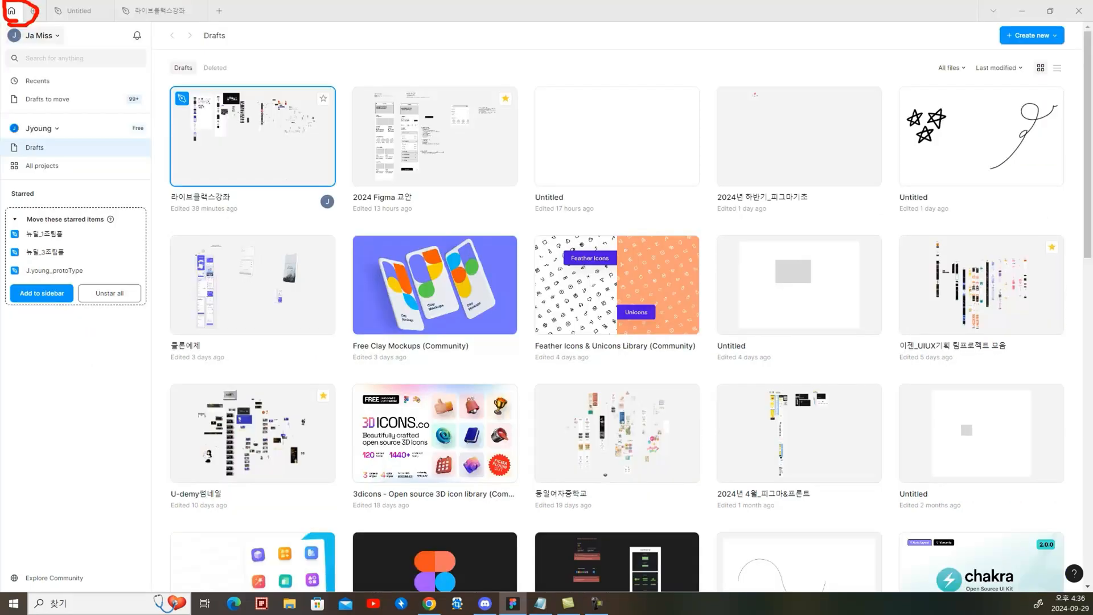
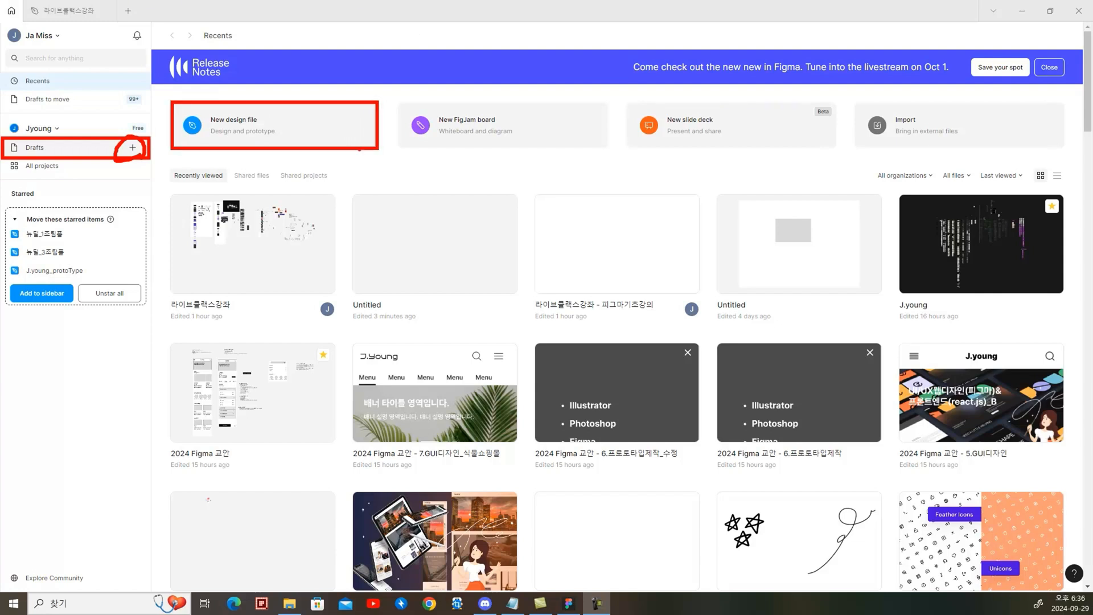
Create a new blank design file in Drafts
{"action": "left_click", "coordinate": [132, 147]}
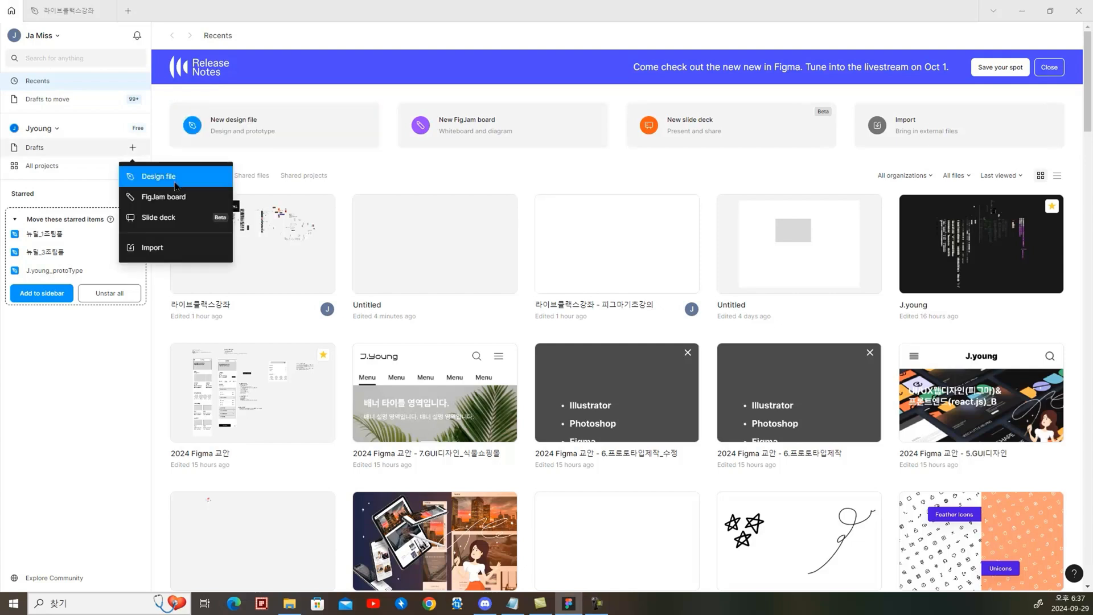
{"action": "left_click", "coordinate": [270, 127]}
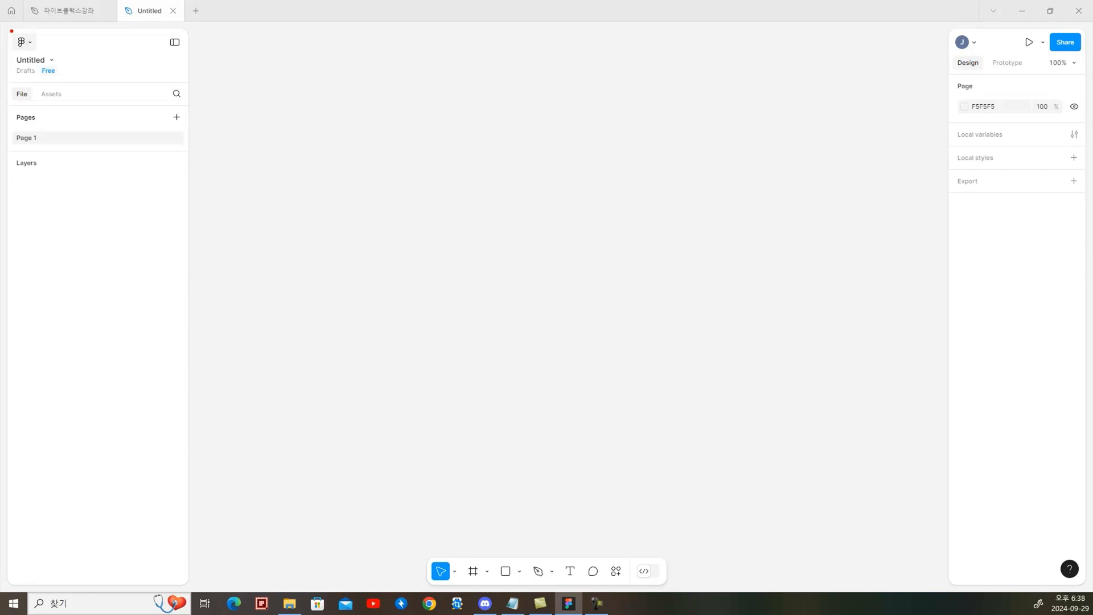
{"action": "left_click", "coordinate": [28, 42]}
{"action": "mouse_move", "coordinate": [61, 96]}
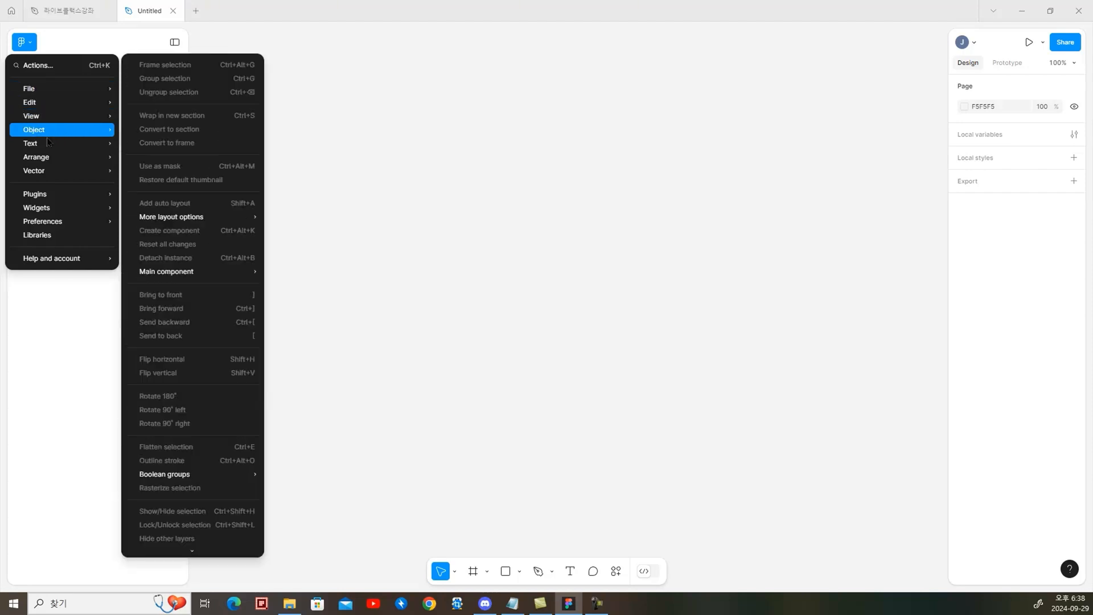
{"action": "mouse_move", "coordinate": [43, 174]}
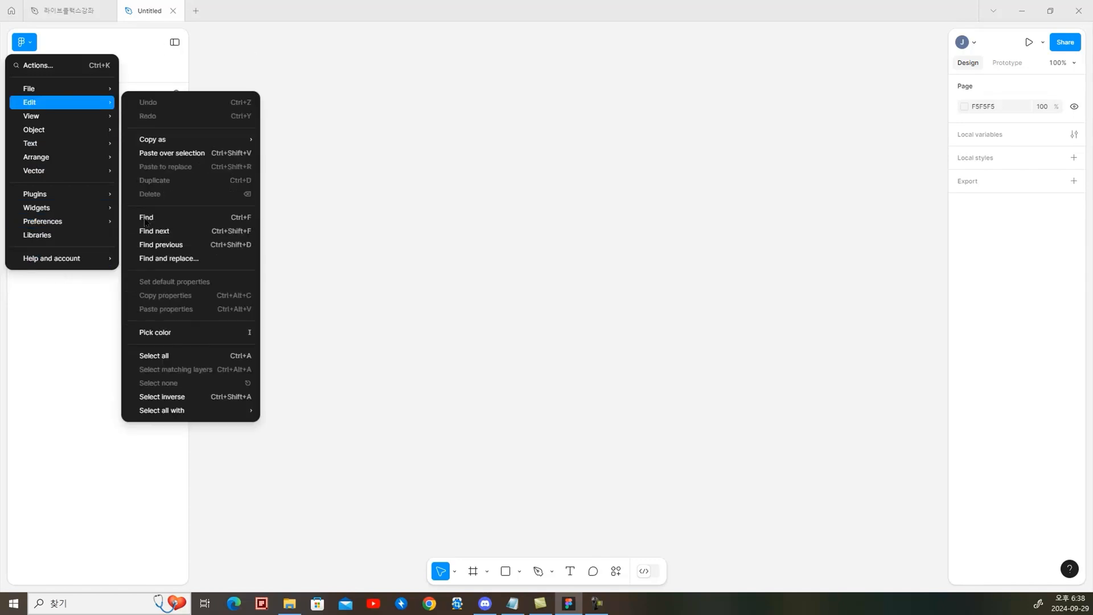
{"action": "mouse_move", "coordinate": [164, 412]}
{"action": "key", "text": "Escape"}
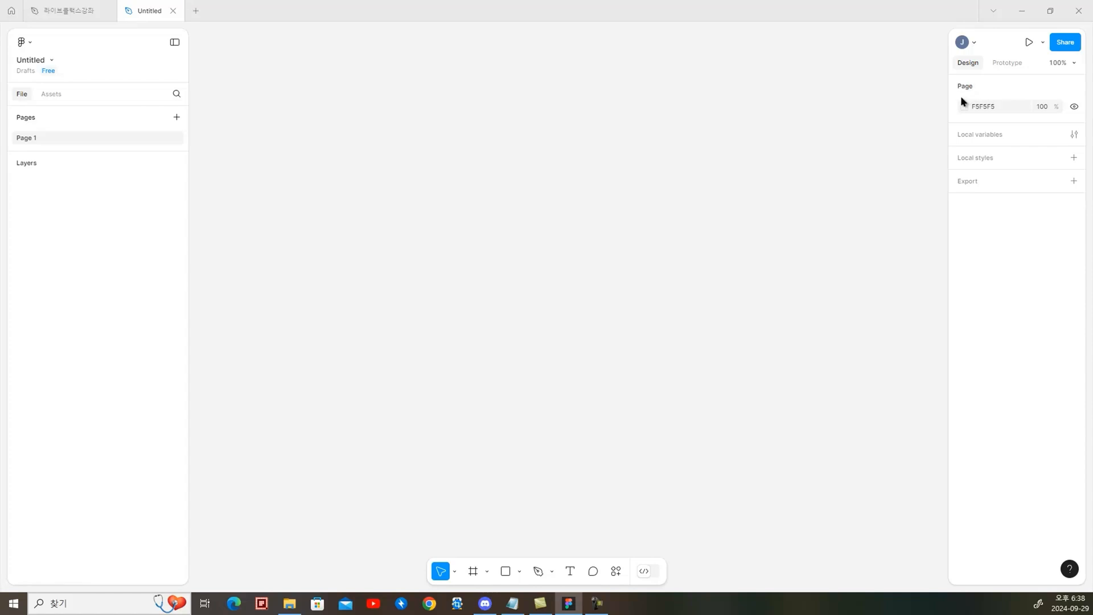
Draw a frame about 863 × 512 on the canvas and a rectangle about 205 × 188 inside its upper-left area
{"action": "left_click", "coordinate": [473, 572]}
{"action": "left_click_drag", "start_coordinate": [347, 143], "coordinate": [838, 435]}
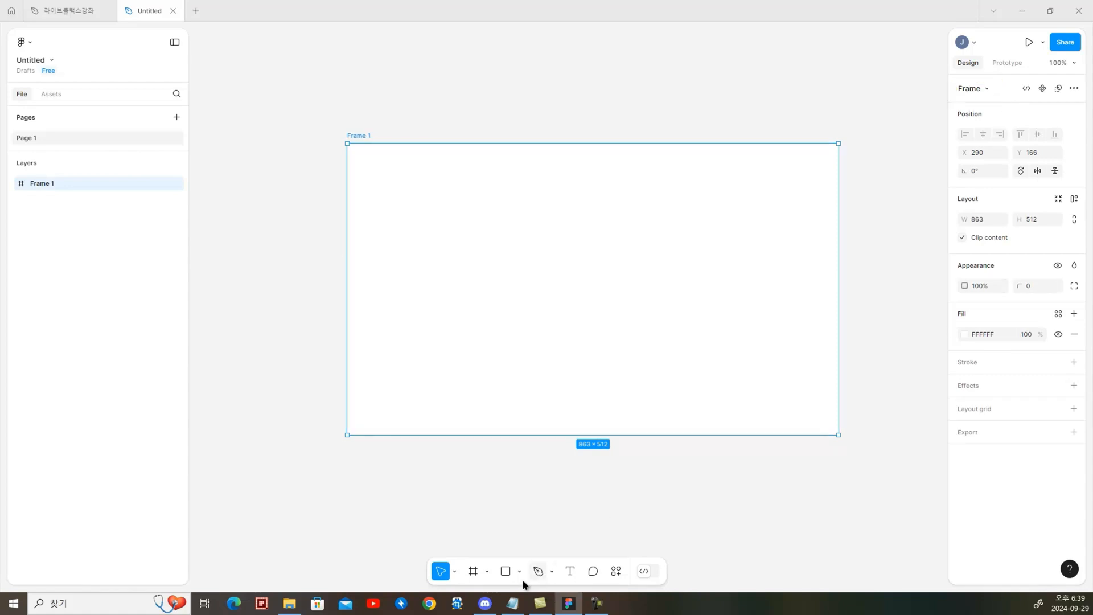
{"action": "left_click", "coordinate": [506, 571]}
{"action": "left_click_drag", "start_coordinate": [417, 205], "coordinate": [534, 311]}
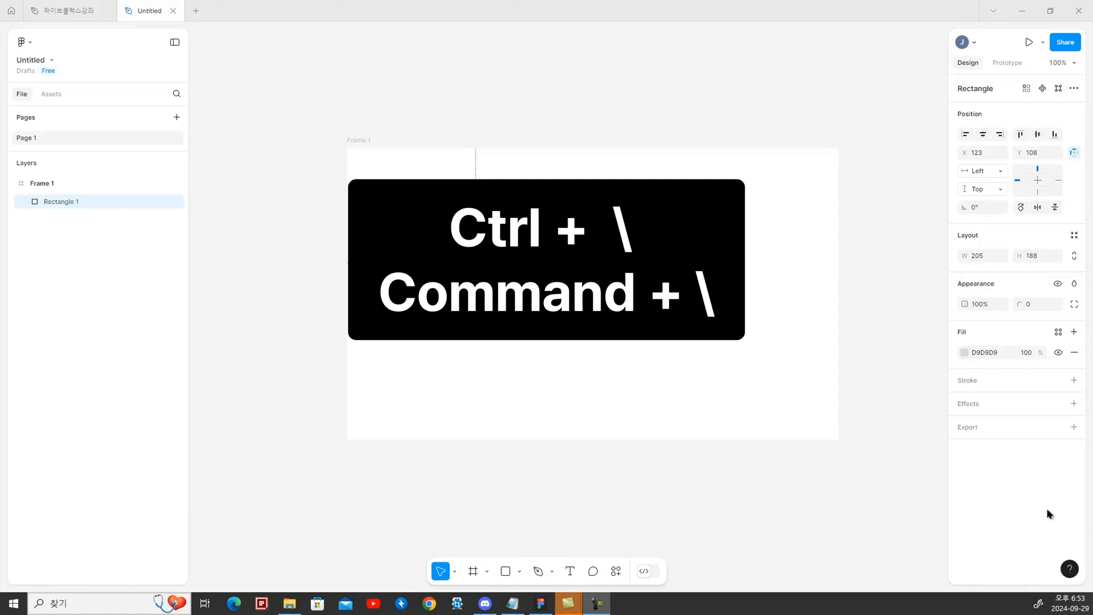
Hide the whole editor interface and show it again, two times in a row
{"action": "key", "text": "ctrl+backslash"}
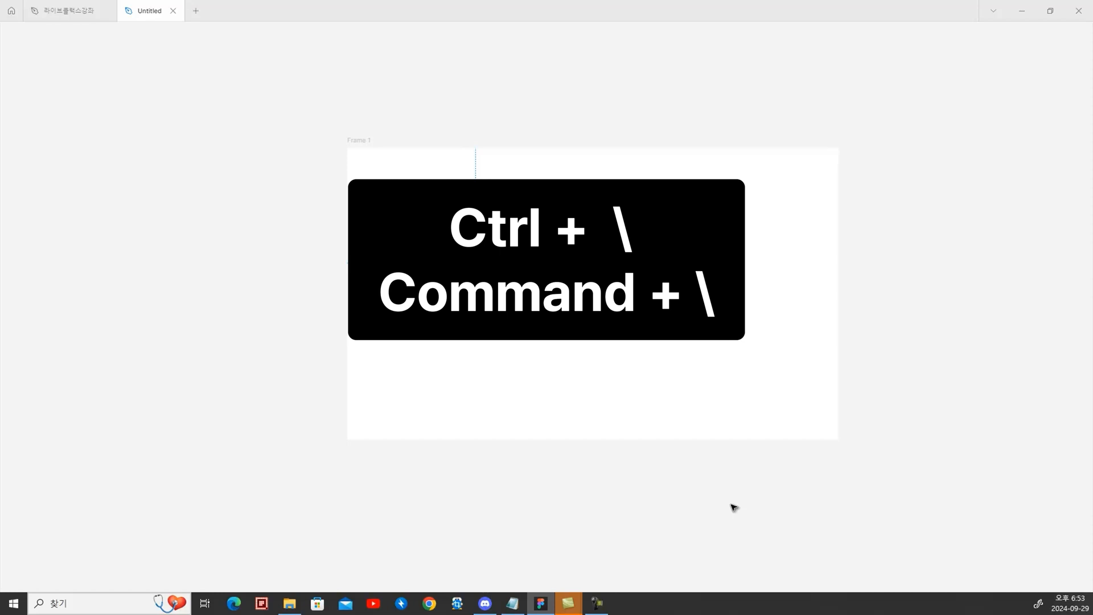
{"action": "key", "text": "ctrl+backslash"}
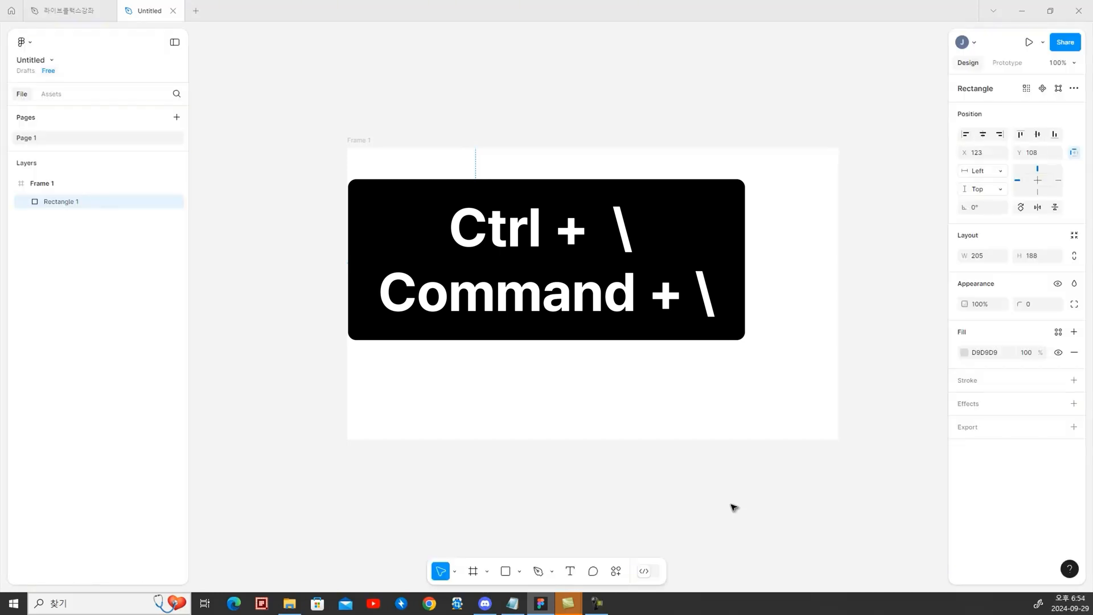
{"action": "right_click", "coordinate": [268, 211]}
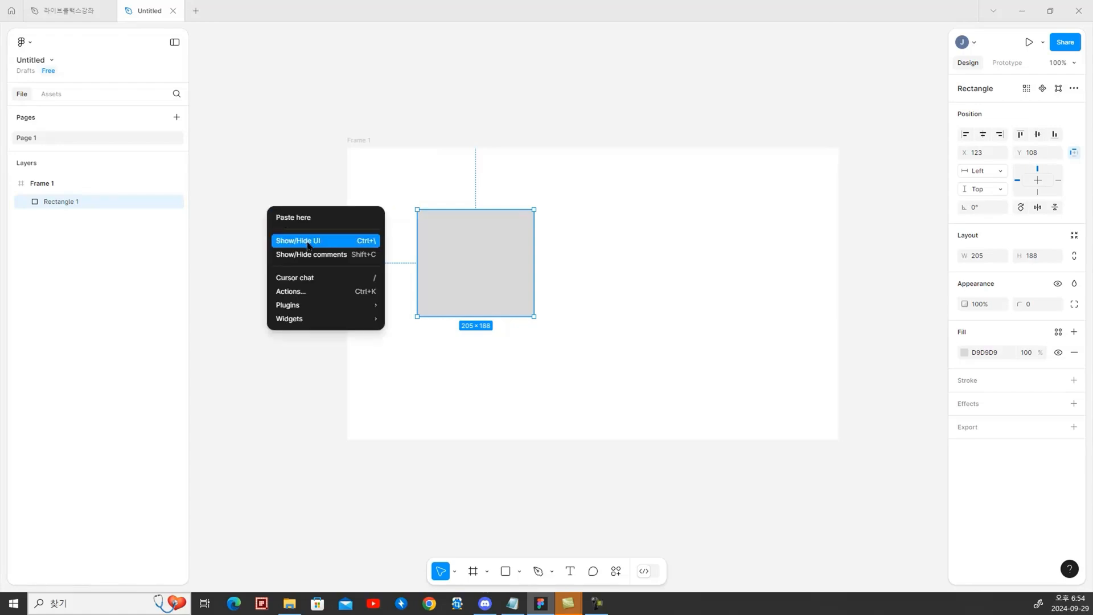
{"action": "left_click", "coordinate": [308, 245]}
{"action": "right_click", "coordinate": [283, 175]}
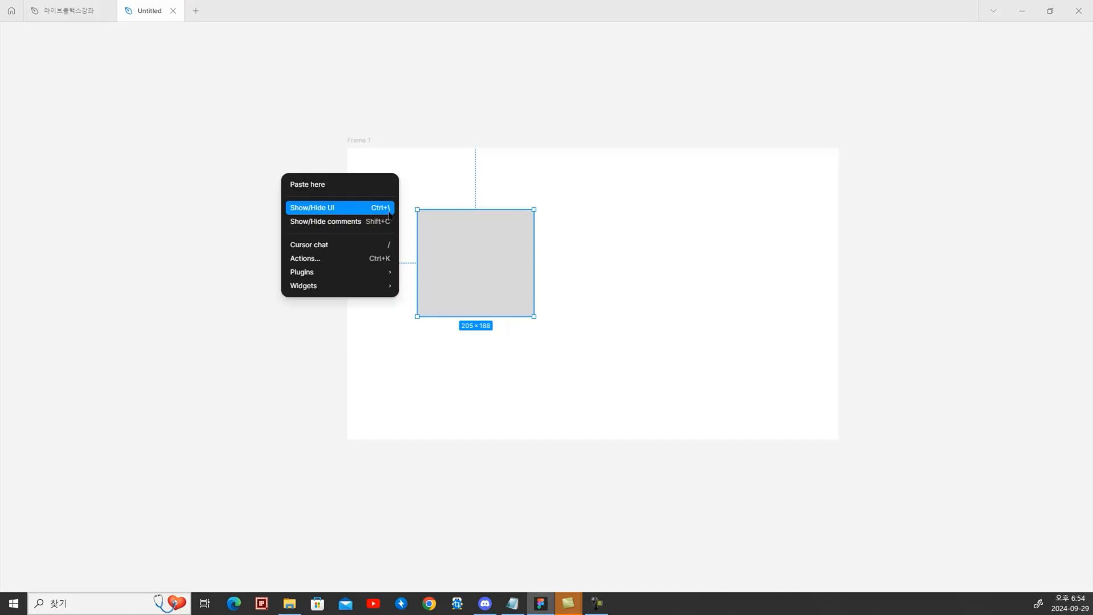
{"action": "left_click", "coordinate": [389, 215]}
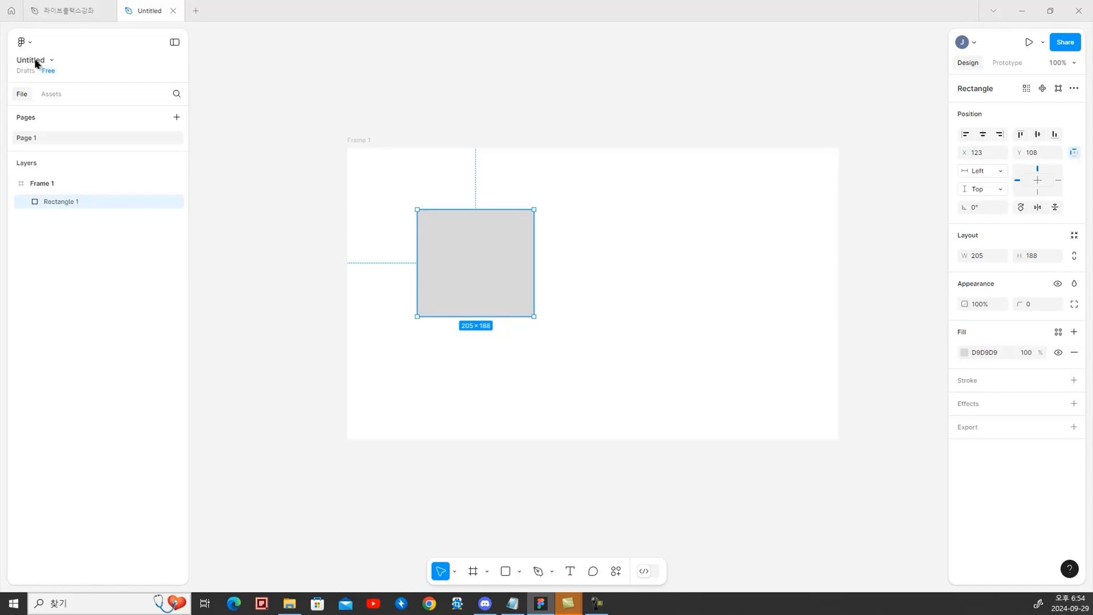
Rename the untitled design file as 피그마입문
{"action": "left_click", "coordinate": [35, 61]}
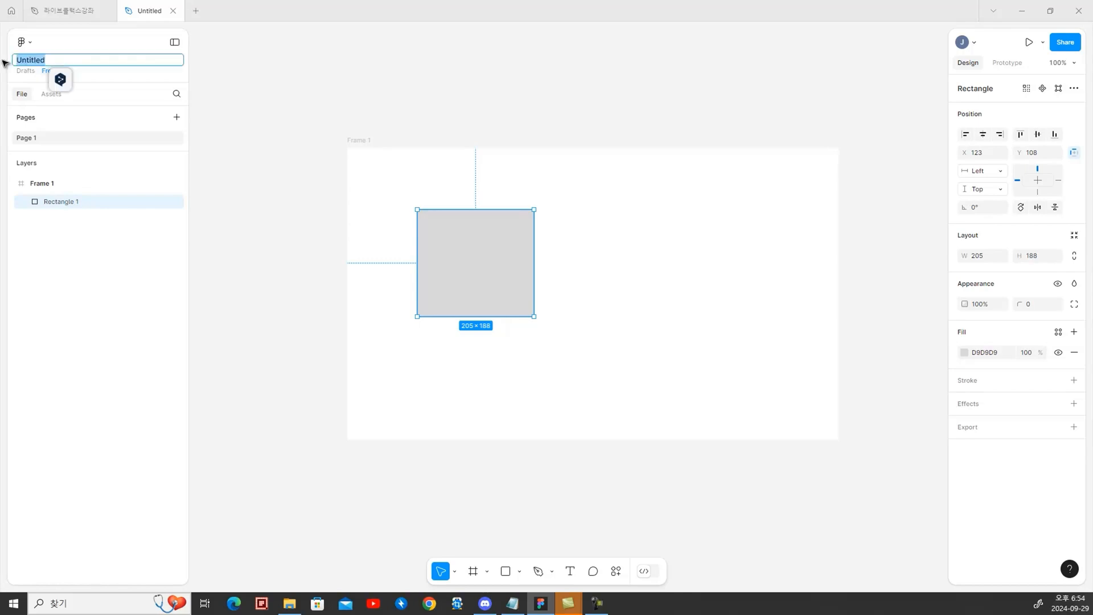
{"action": "type", "text": "피그마입"}
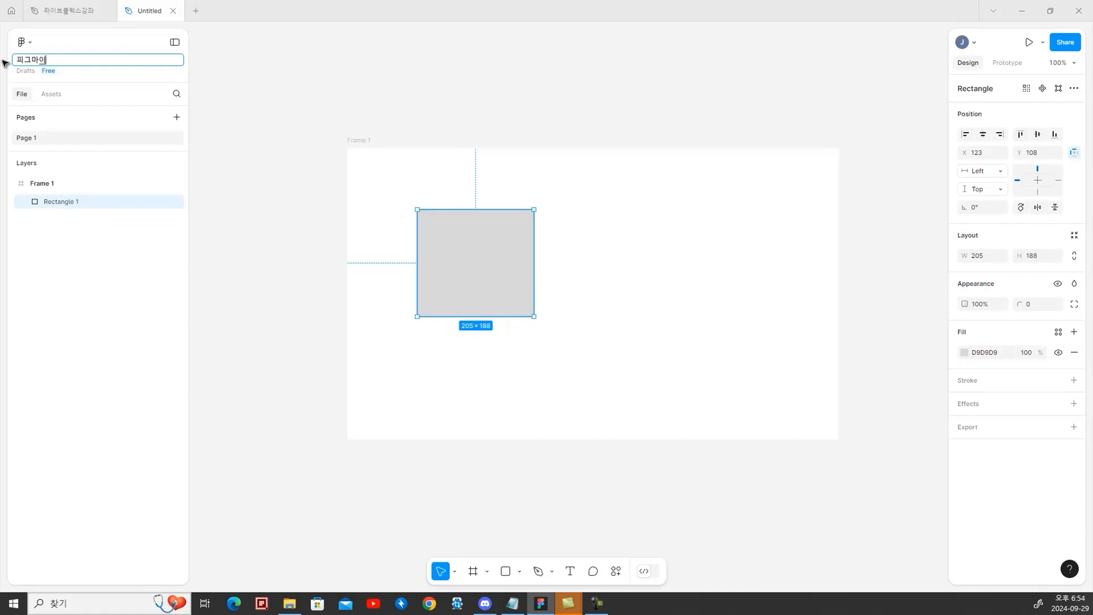
{"action": "type", "text": "문"}
{"action": "left_click", "coordinate": [193, 68]}
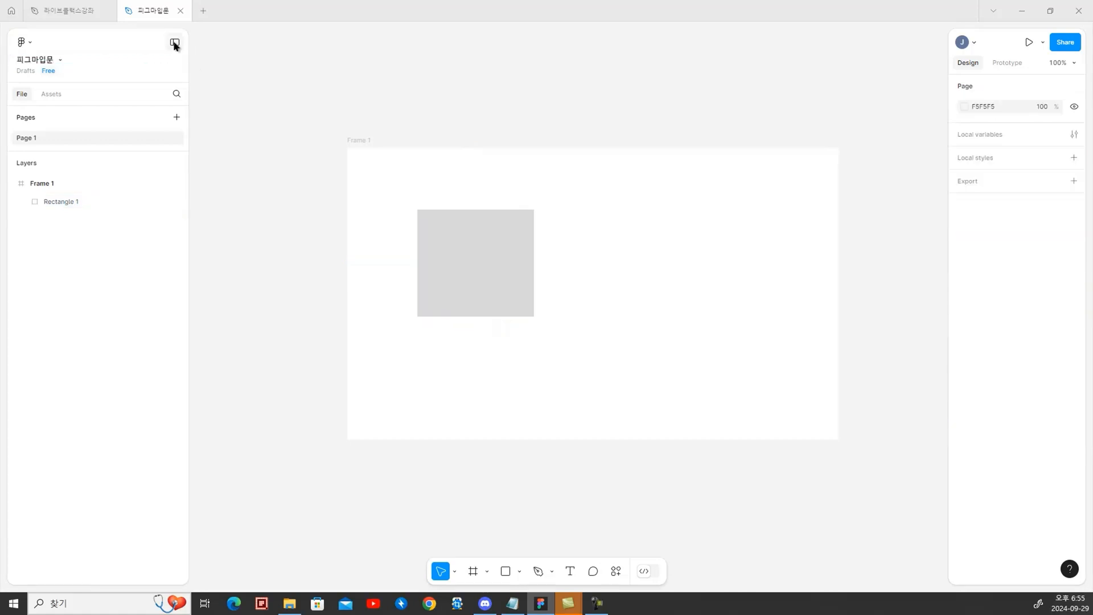
Minimize and restore the interface, and take a look at the available asset libraries before returning to the file's pages and layers
{"action": "left_click", "coordinate": [174, 43]}
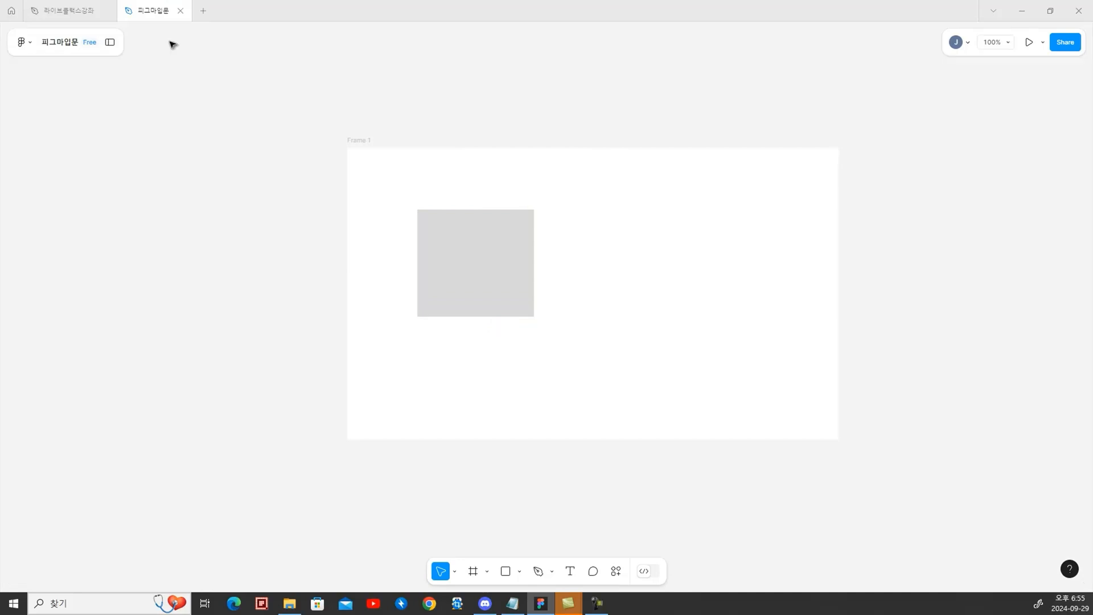
{"action": "left_click", "coordinate": [109, 43]}
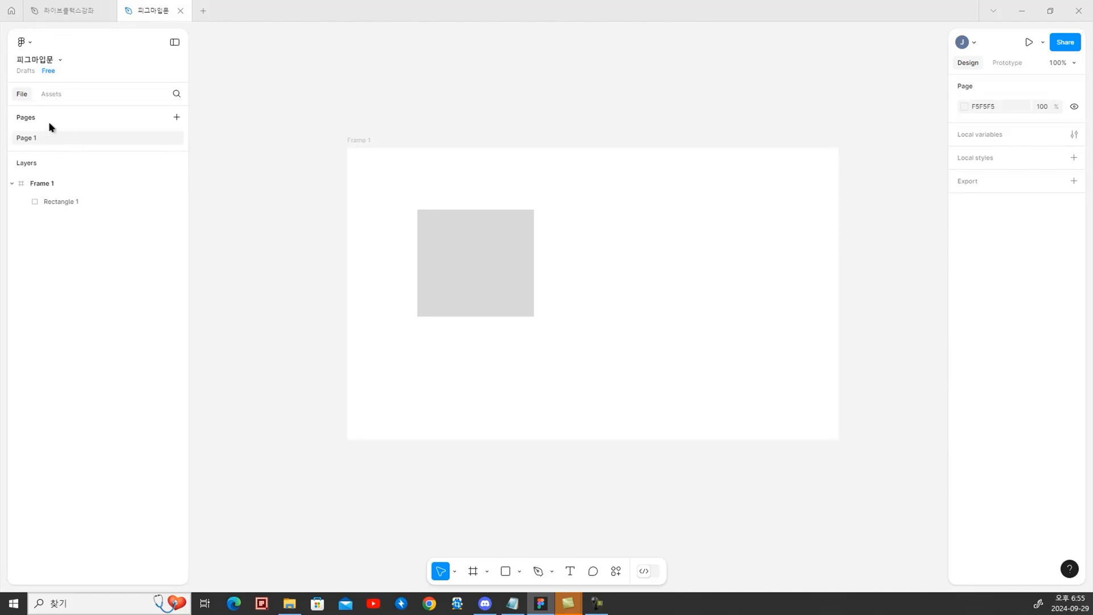
{"action": "left_click", "coordinate": [58, 94]}
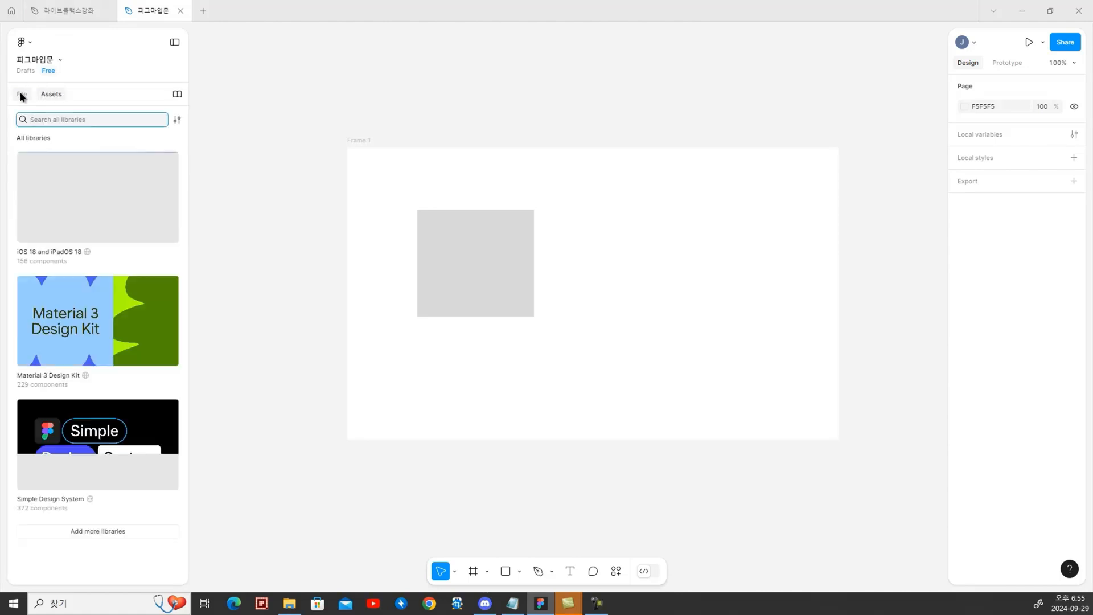
{"action": "left_click", "coordinate": [49, 94]}
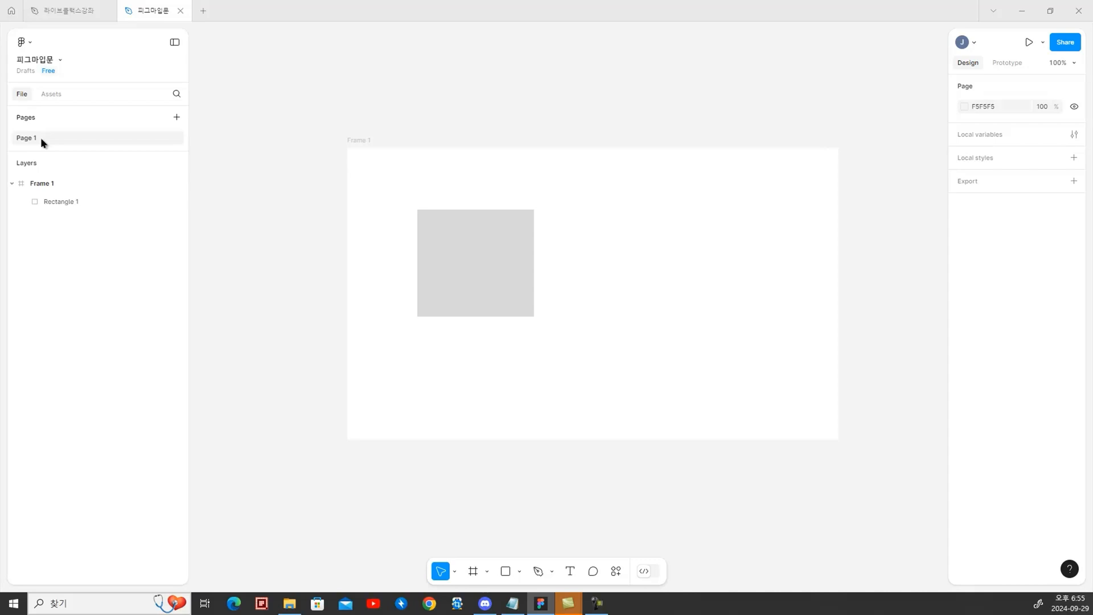
Rename Page 1 as 와이어프레임
{"action": "double_click", "coordinate": [26, 139]}
{"action": "type", "text": "와이어프레임"}
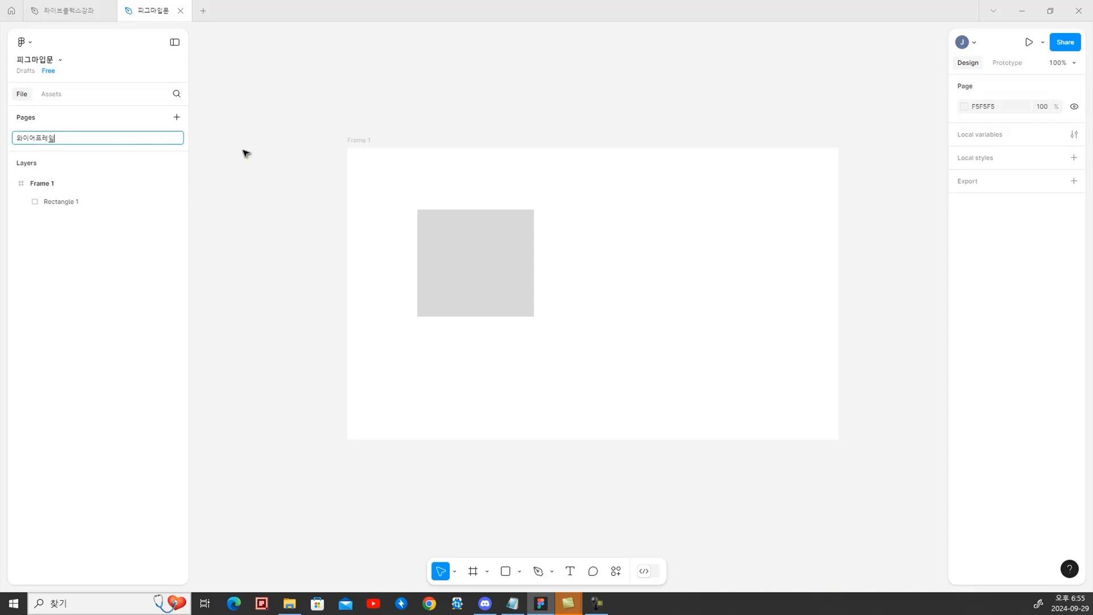
{"action": "key", "text": "Return"}
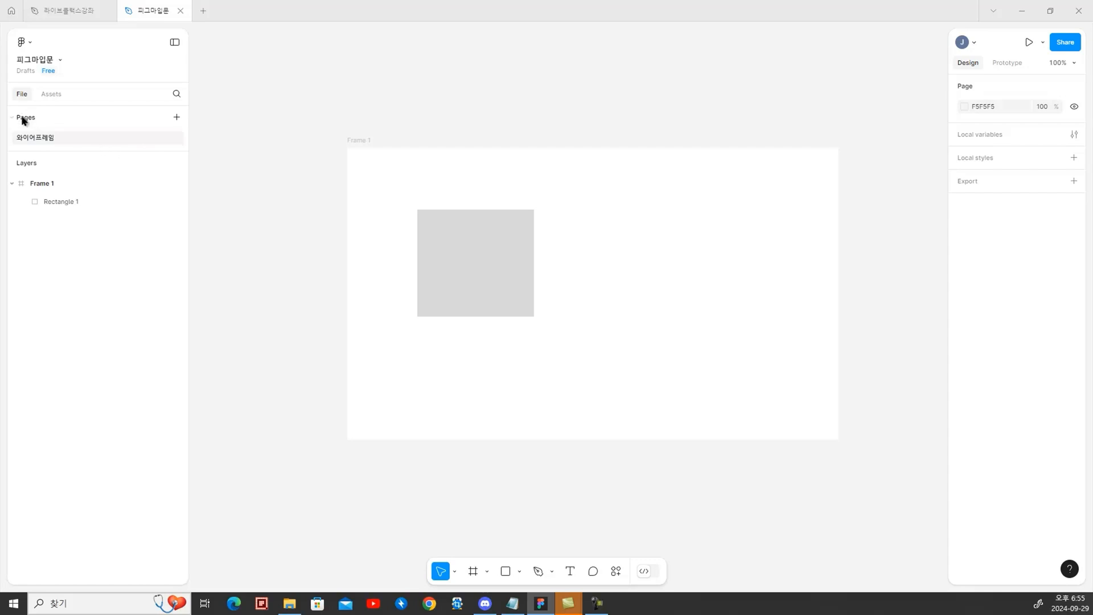
Add two more pages to the file, named UI디자인 and 디자인시스템
{"action": "double_click", "coordinate": [22, 117]}
{"action": "left_click", "coordinate": [22, 117]}
{"action": "left_click", "coordinate": [23, 118]}
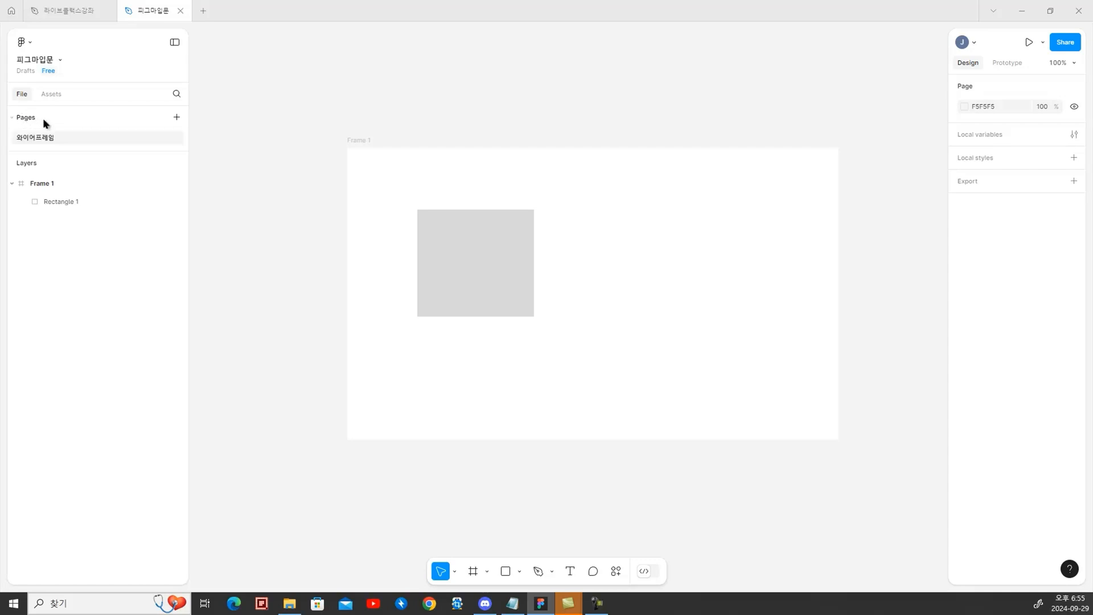
{"action": "left_click", "coordinate": [177, 117]}
{"action": "type", "text": "UI디자인"}
{"action": "key", "text": "Return"}
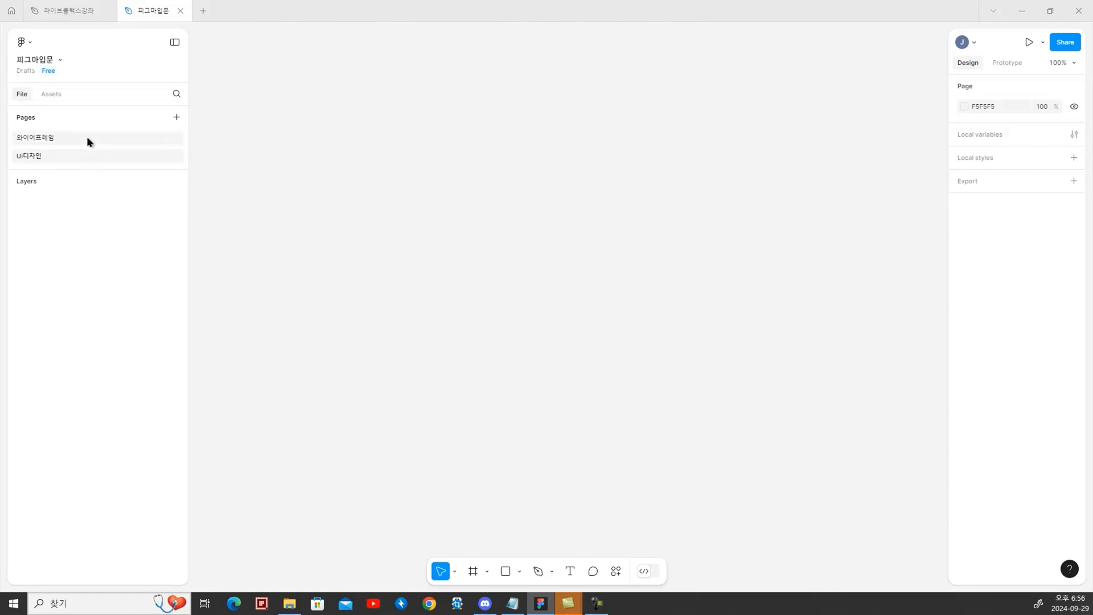
{"action": "left_click", "coordinate": [176, 117]}
{"action": "type", "text": "딪"}
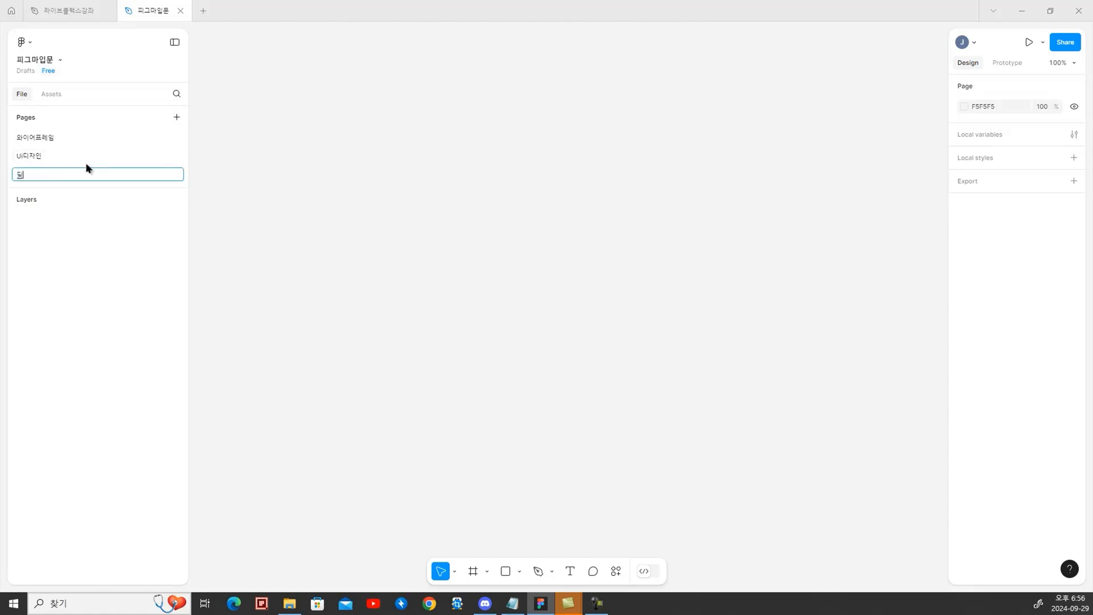
{"action": "type", "text": "자인시스템"}
Place the iPad and iPhone Action Sheet components from the iOS 18 and iPadOS 18 library on the canvas
{"action": "left_click", "coordinate": [56, 95]}
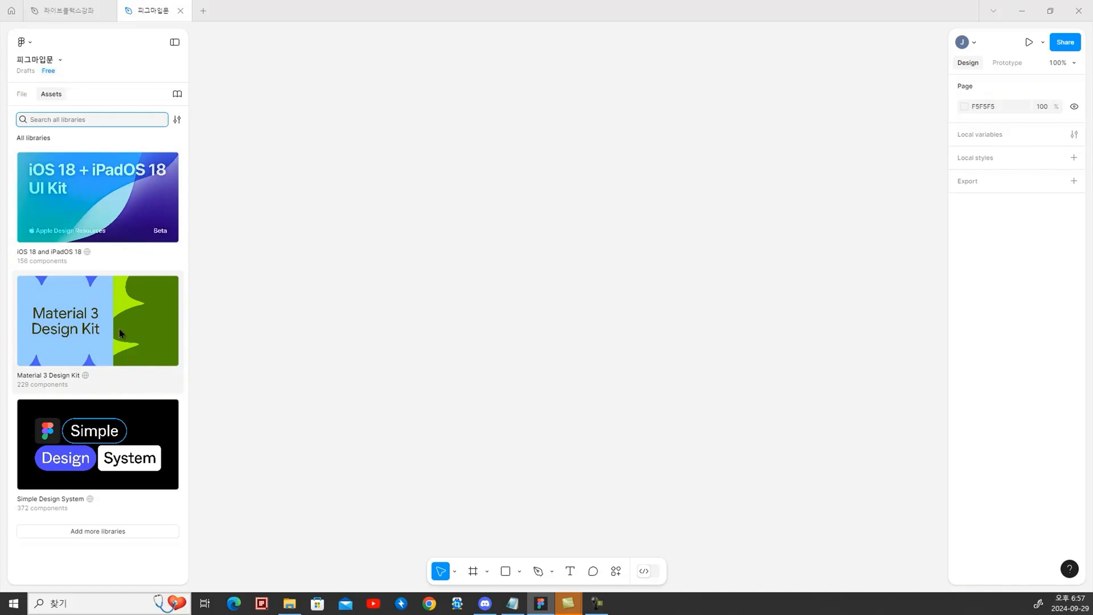
{"action": "left_click", "coordinate": [121, 193]}
{"action": "left_click", "coordinate": [36, 220]}
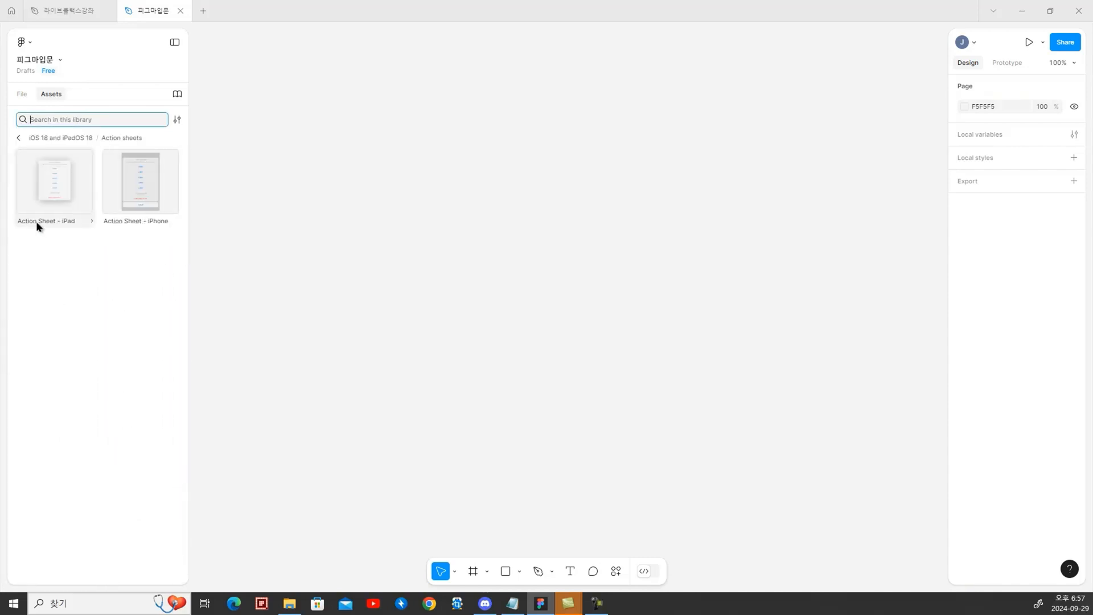
{"action": "left_click_drag", "start_coordinate": [36, 221], "coordinate": [764, 412]}
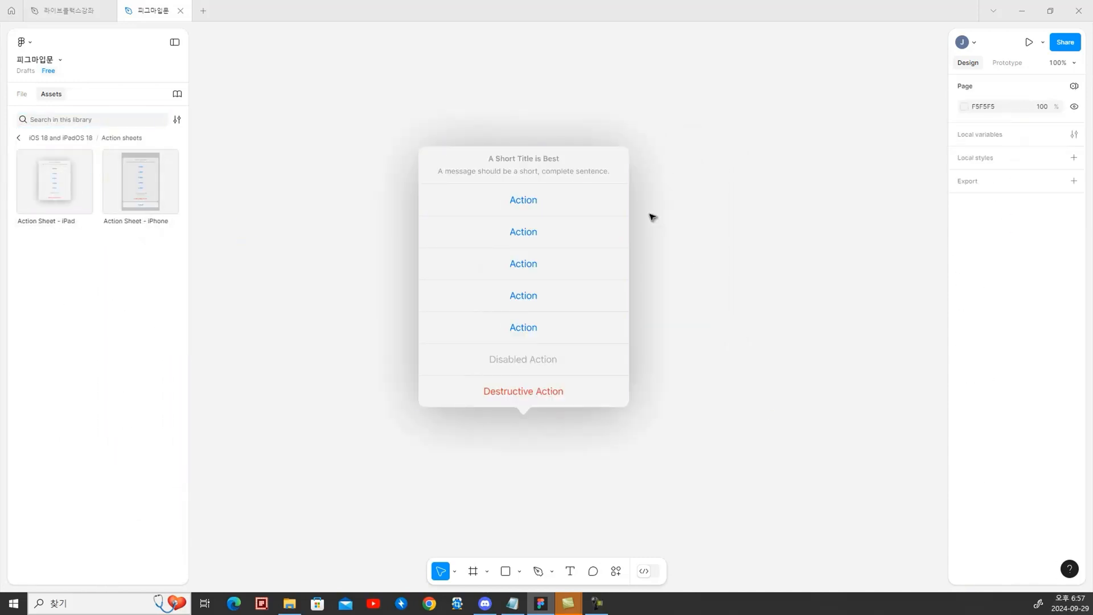
{"action": "left_click_drag", "start_coordinate": [134, 182], "coordinate": [751, 310]}
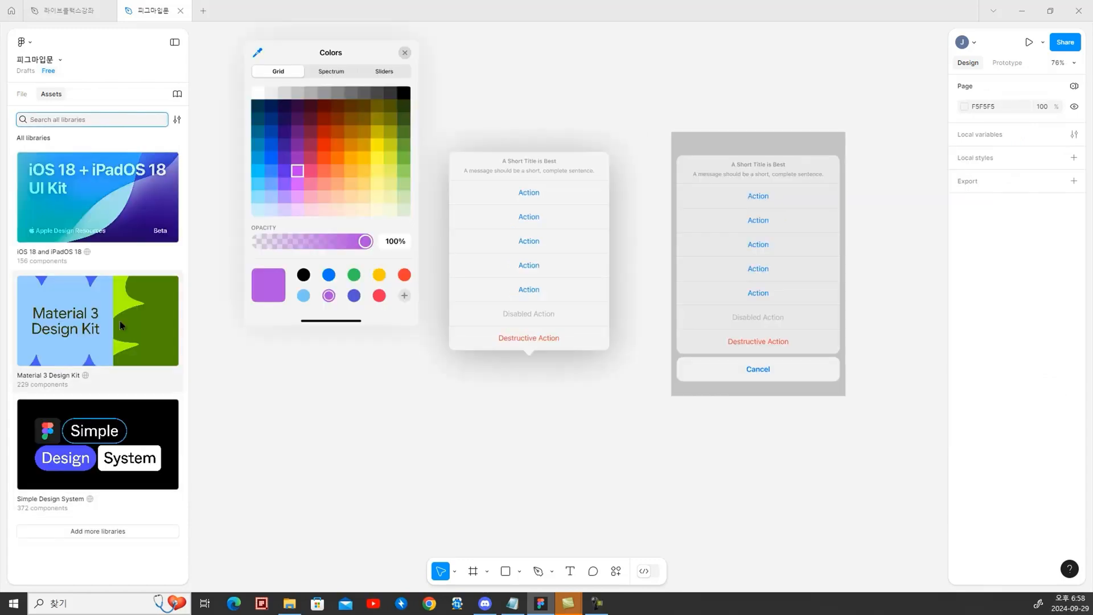
Place a Switch component from the Material 3 Design Kit beside the arrow icon on the canvas
{"action": "left_click", "coordinate": [88, 342]}
{"action": "left_click", "coordinate": [131, 280]}
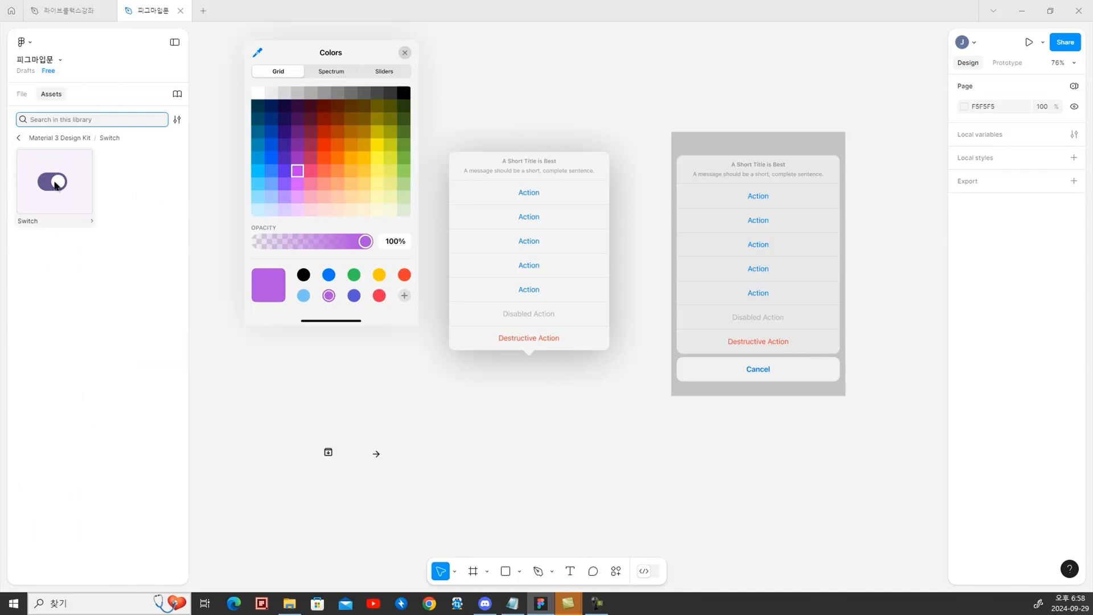
{"action": "left_click_drag", "start_coordinate": [54, 181], "coordinate": [410, 453]}
Place the docked input date picker from the Material 3 Design Kit's Date pickers on the canvas and deselect it
{"action": "scroll", "coordinate": [74, 473], "scroll_direction": "up", "scroll_amount": 3}
{"action": "scroll", "coordinate": [81, 490], "scroll_direction": "up", "scroll_amount": 8}
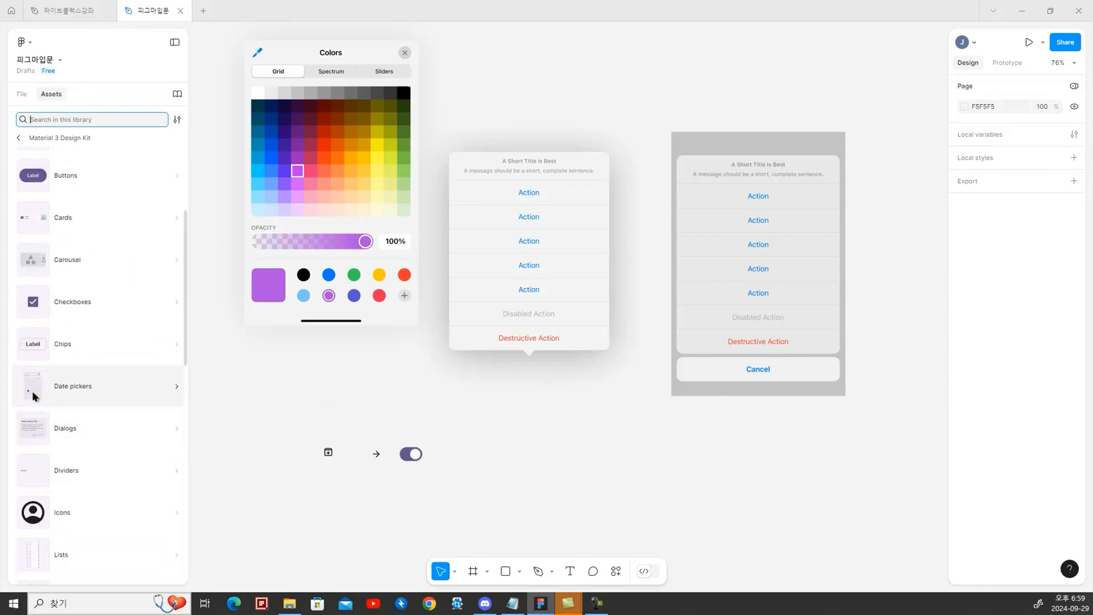
{"action": "left_click", "coordinate": [31, 390]}
{"action": "left_click_drag", "start_coordinate": [45, 171], "coordinate": [630, 184]}
{"action": "left_click", "coordinate": [606, 497]}
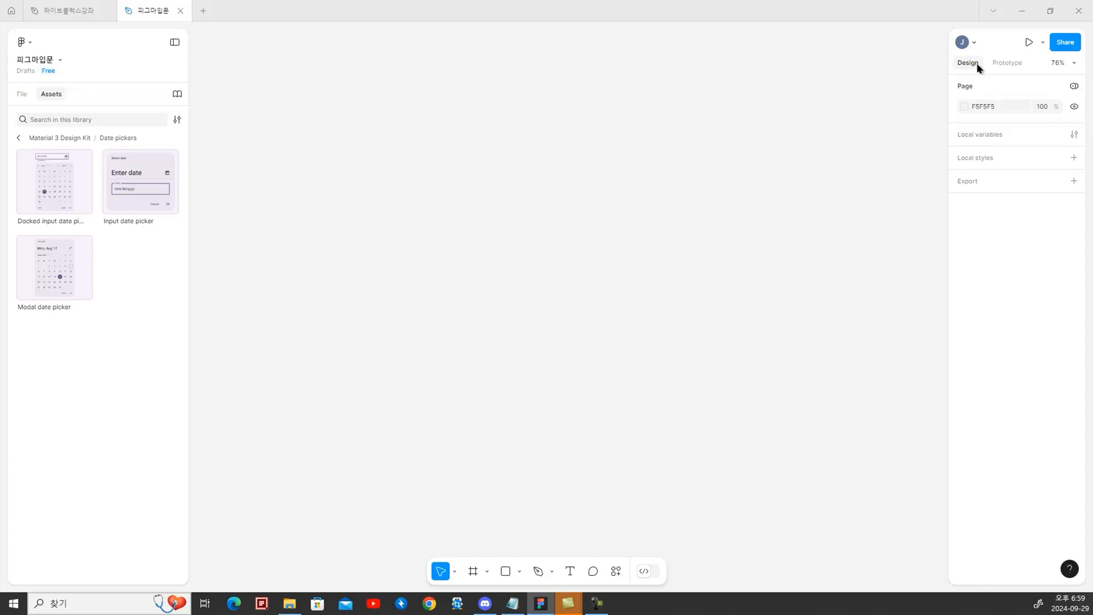
Compare the page's Design properties with its Prototype settings, ending on the Prototype settings
{"action": "left_click", "coordinate": [1016, 63]}
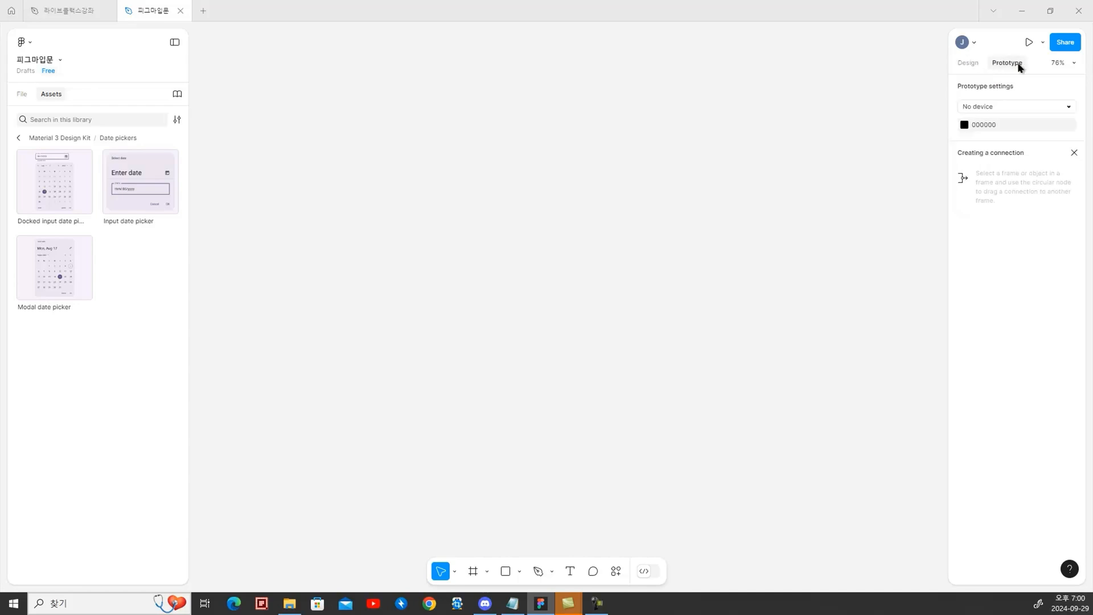
{"action": "left_click", "coordinate": [968, 63]}
{"action": "left_click", "coordinate": [1005, 63]}
{"action": "left_click", "coordinate": [969, 63]}
{"action": "left_click", "coordinate": [1006, 63]}
{"action": "left_click", "coordinate": [971, 66]}
{"action": "left_click", "coordinate": [1003, 64]}
{"action": "left_click", "coordinate": [974, 63]}
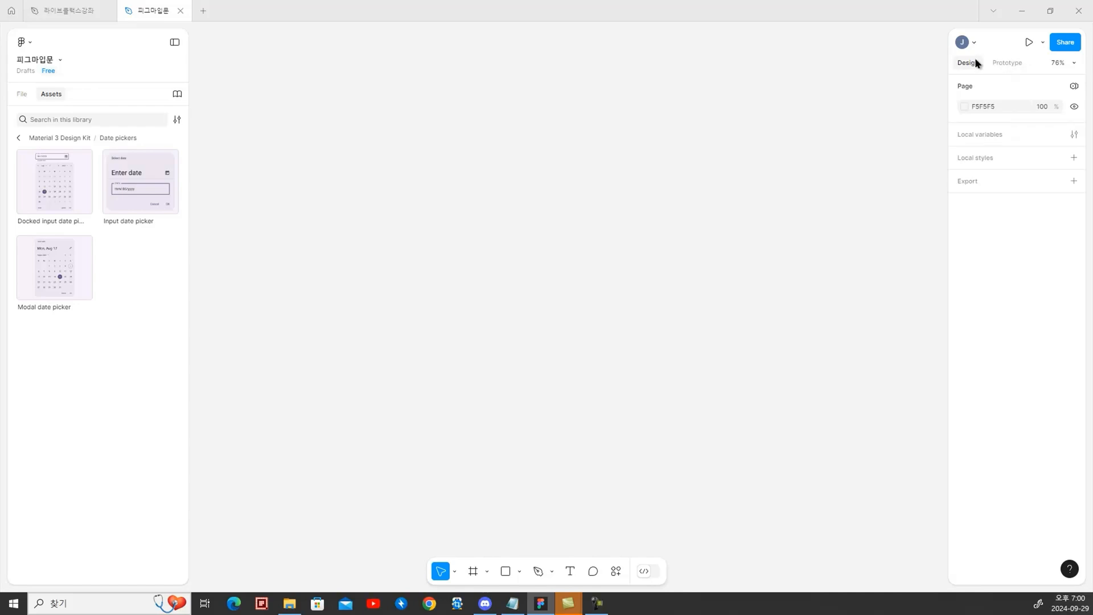
{"action": "left_click", "coordinate": [1007, 63]}
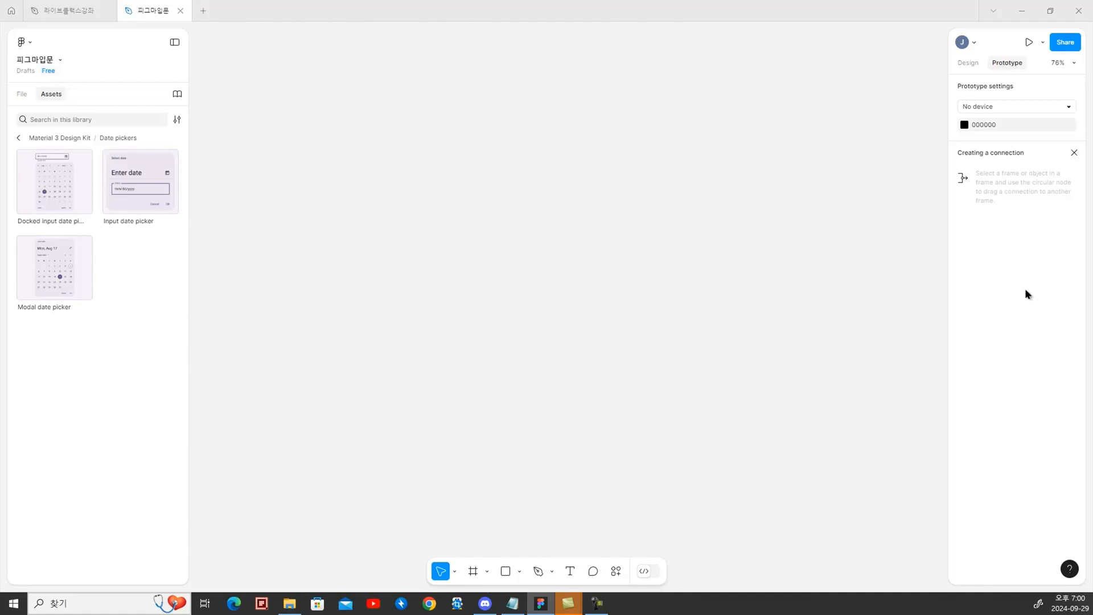
Invite a contact to the file by entering their e-mail in its sharing settings, with can view access
{"action": "left_click", "coordinate": [1029, 42]}
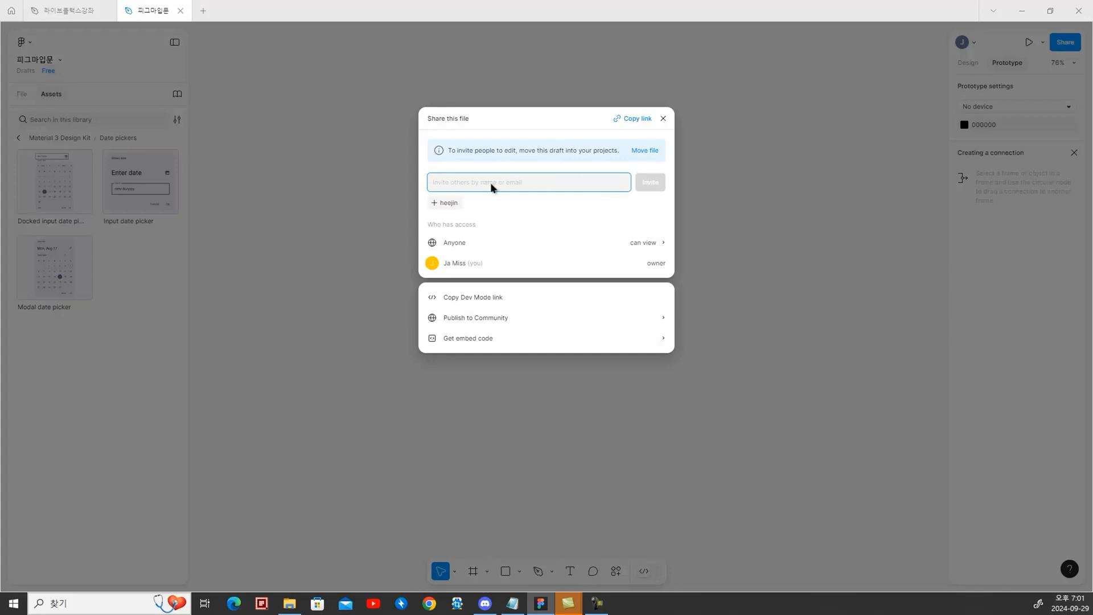
{"action": "type", "text": "jjjh"}
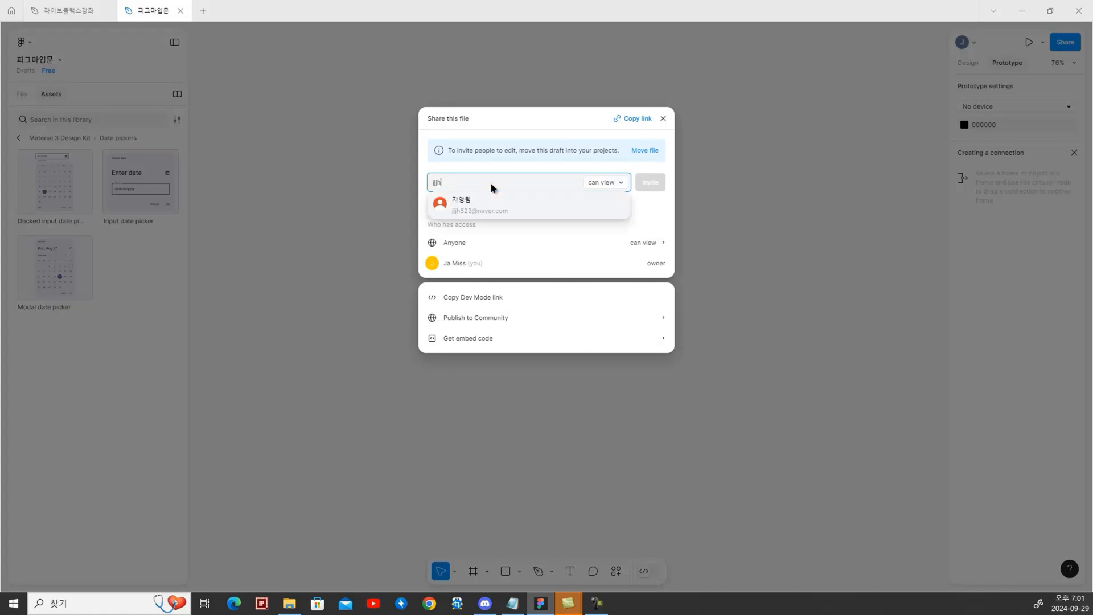
{"action": "key", "text": "Return"}
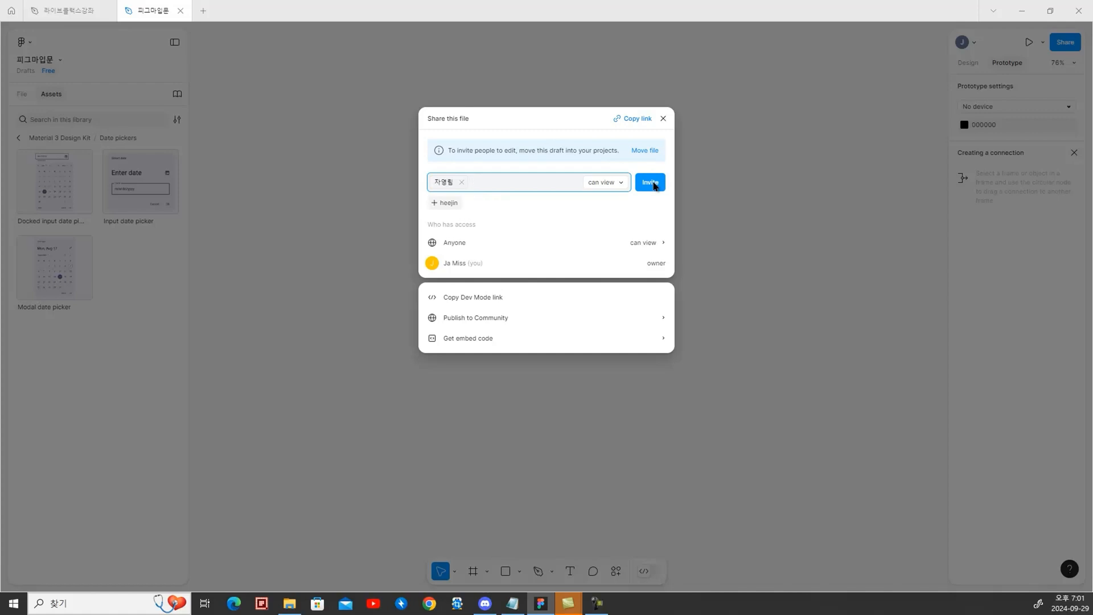
{"action": "left_click", "coordinate": [625, 183]}
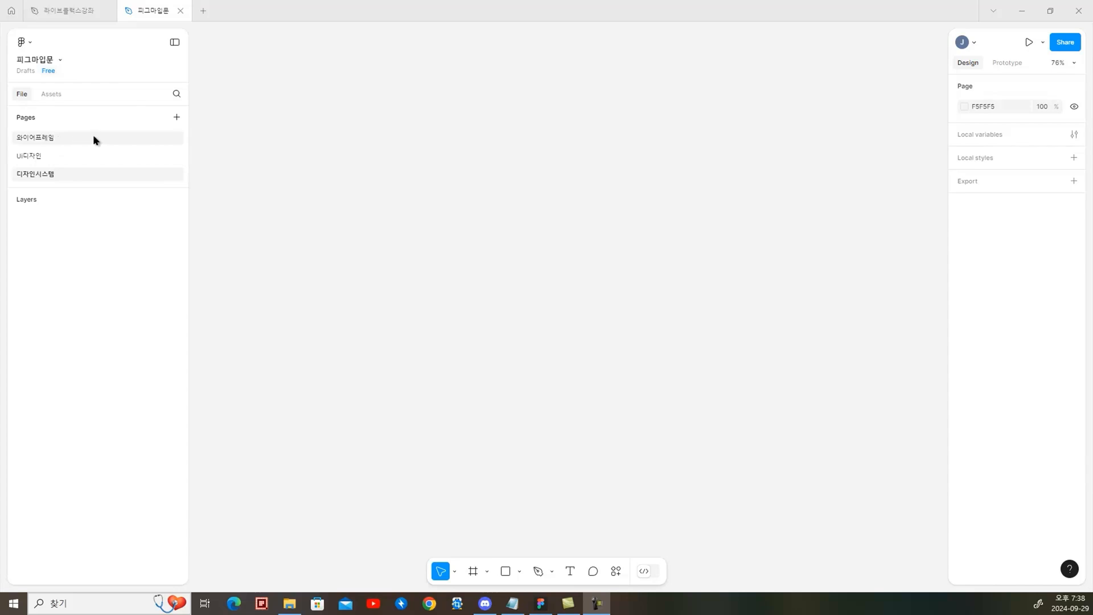
Delete the 와이어프레임 and UI디자인 pages from the file
{"action": "right_click", "coordinate": [94, 137]}
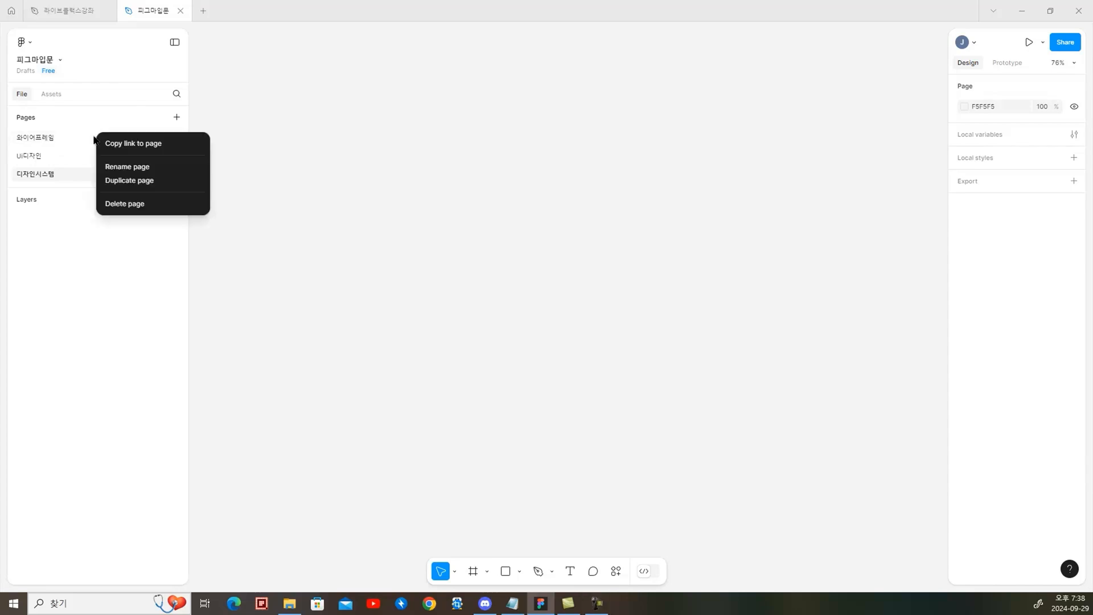
{"action": "left_click", "coordinate": [144, 206]}
{"action": "right_click", "coordinate": [60, 137]}
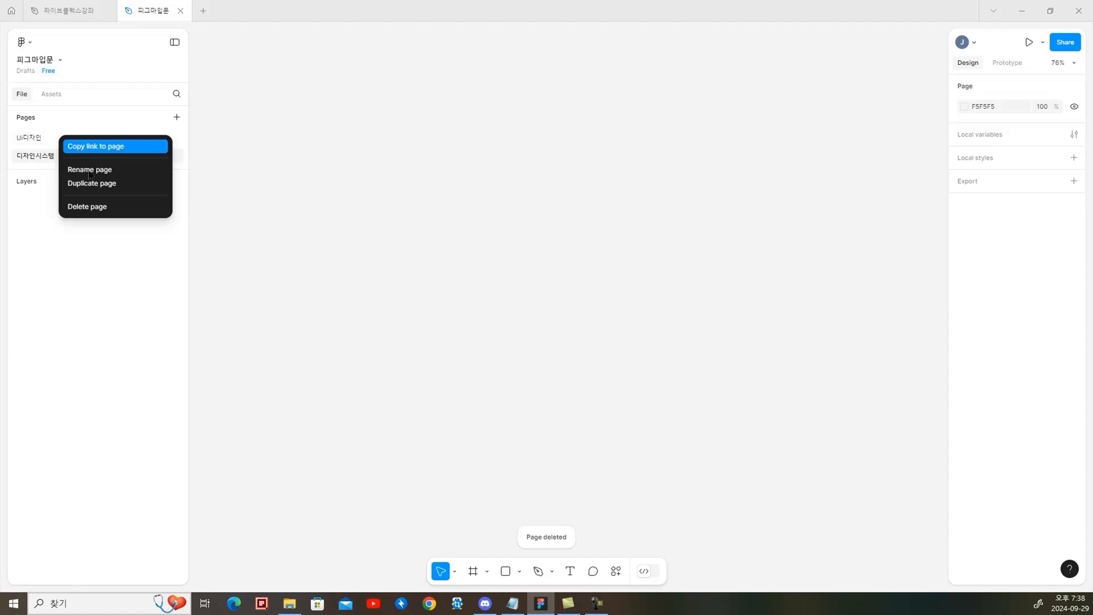
{"action": "left_click", "coordinate": [110, 207]}
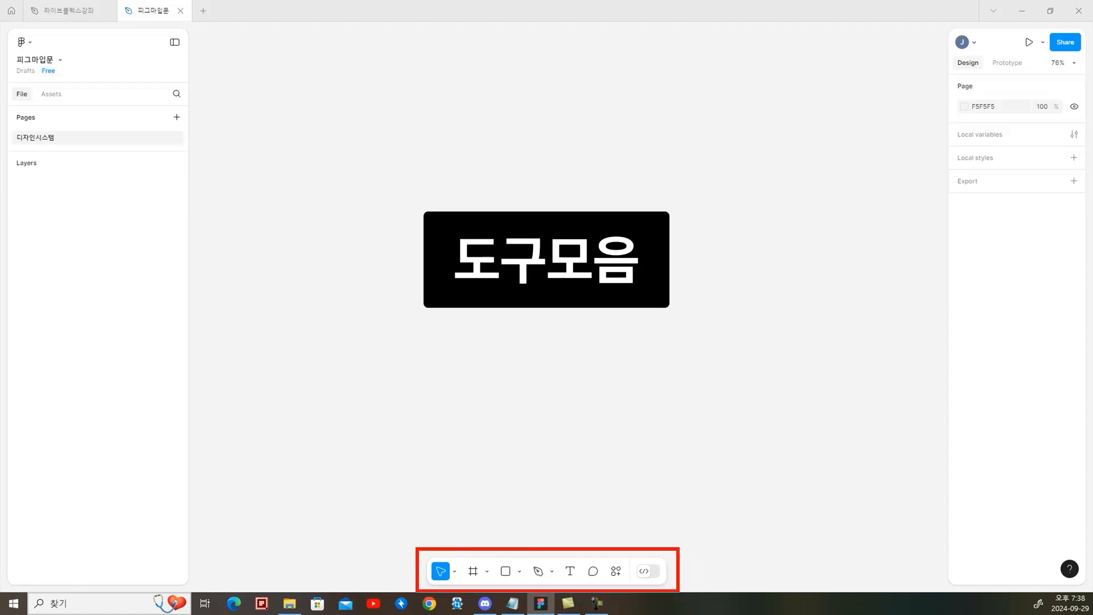
Review the move tools and the phone and tablet frame presets, and create a 1440 × 1024 frame from the Desktop preset
{"action": "left_click", "coordinate": [455, 571]}
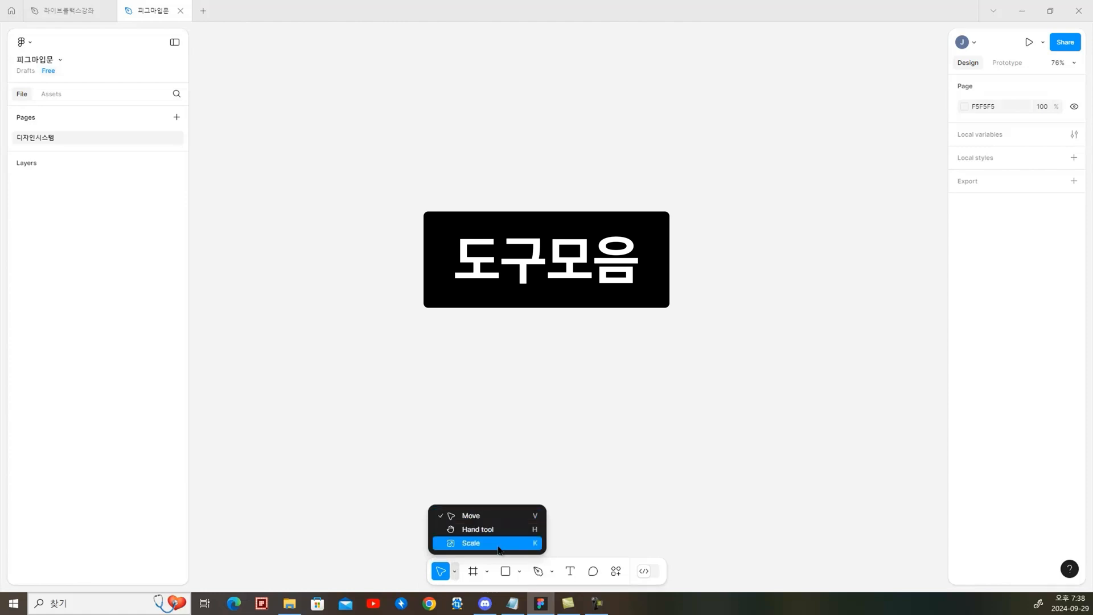
{"action": "left_click", "coordinate": [487, 572]}
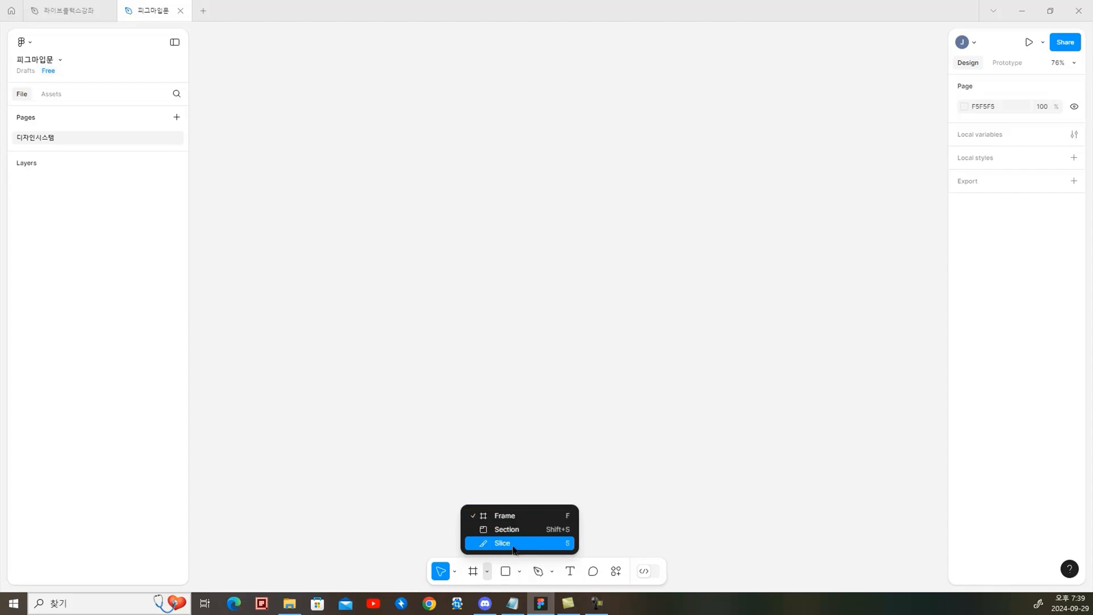
{"action": "left_click", "coordinate": [514, 519]}
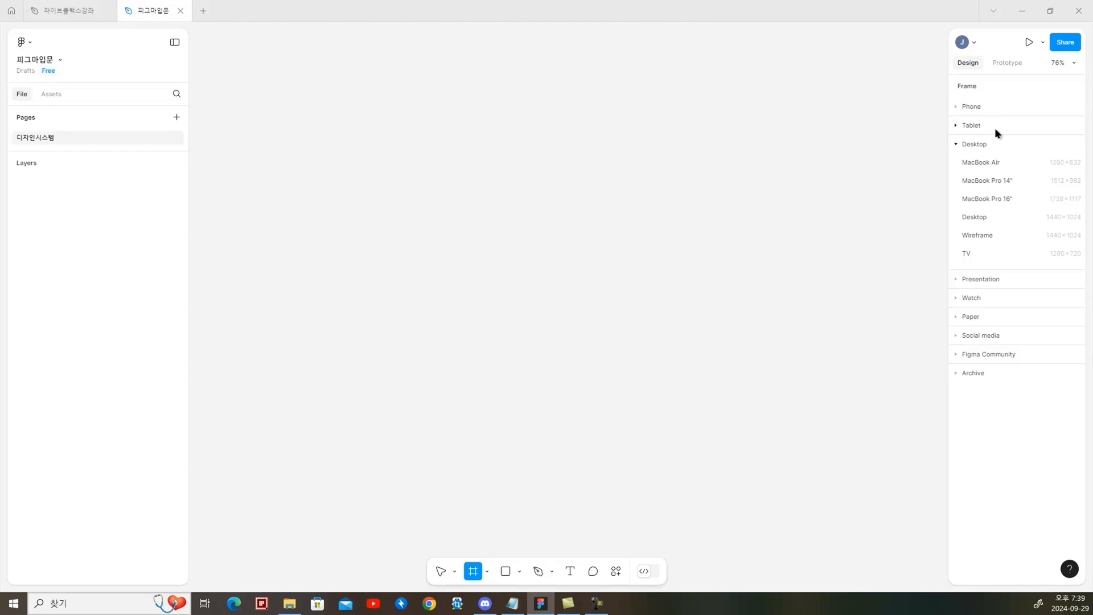
{"action": "left_click", "coordinate": [980, 108]}
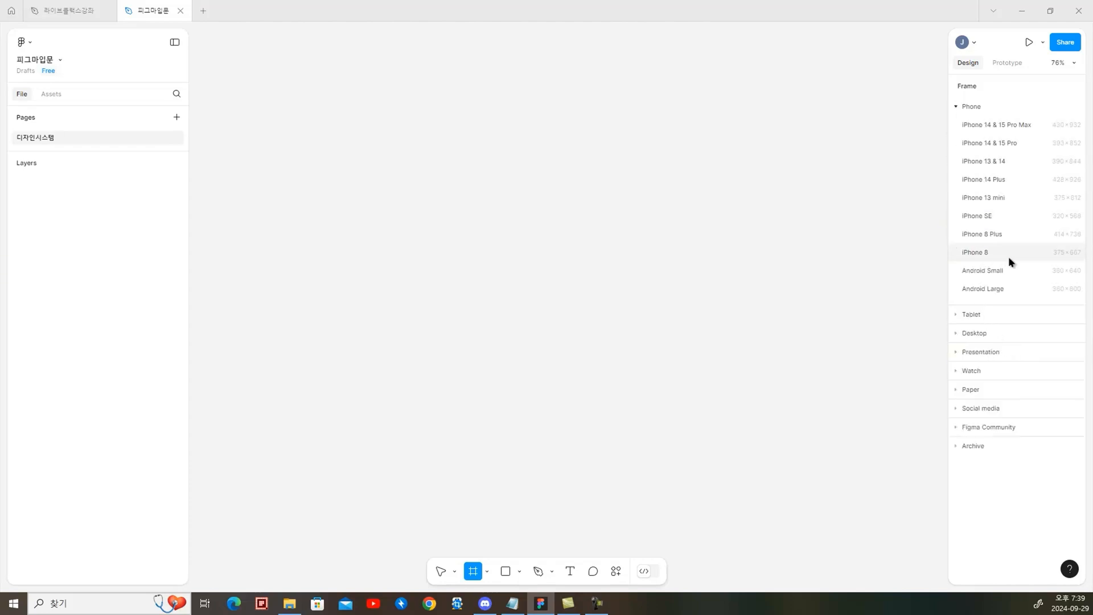
{"action": "left_click", "coordinate": [957, 314]}
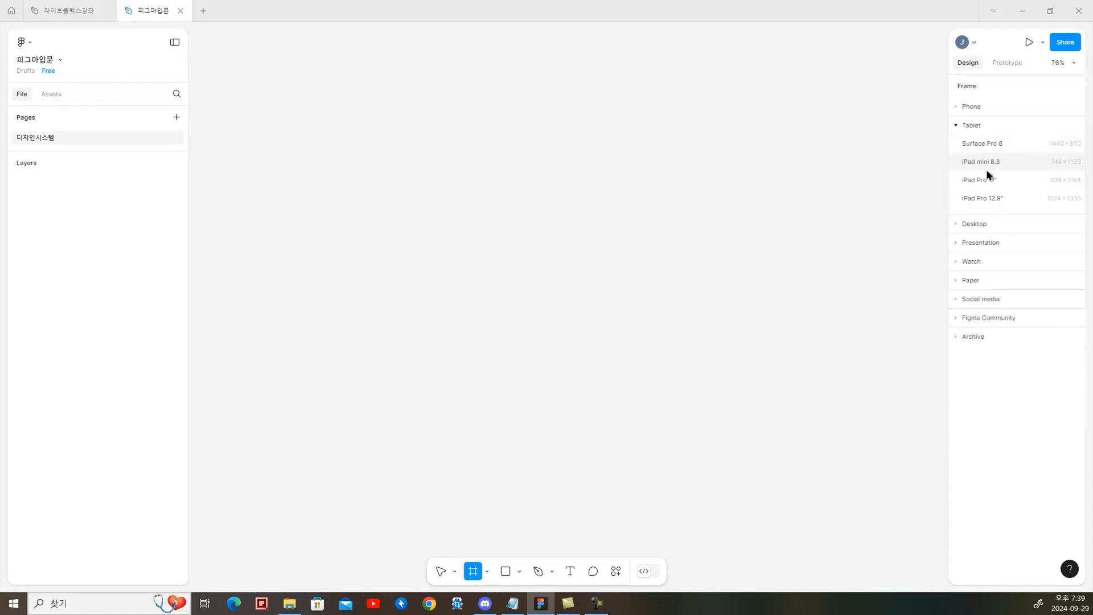
{"action": "left_click", "coordinate": [963, 225]}
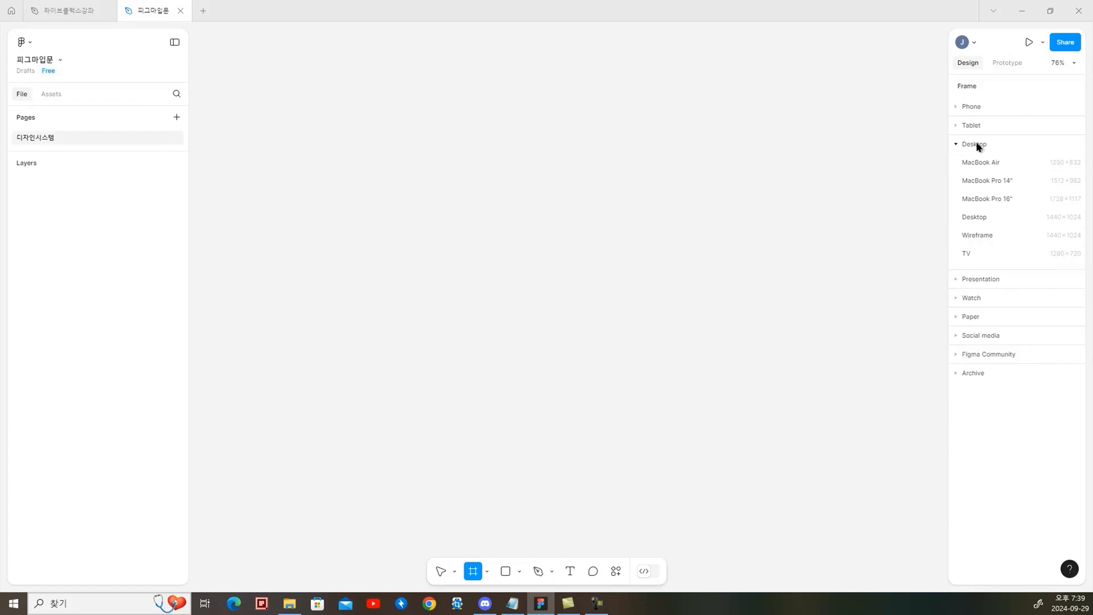
{"action": "left_click", "coordinate": [973, 218]}
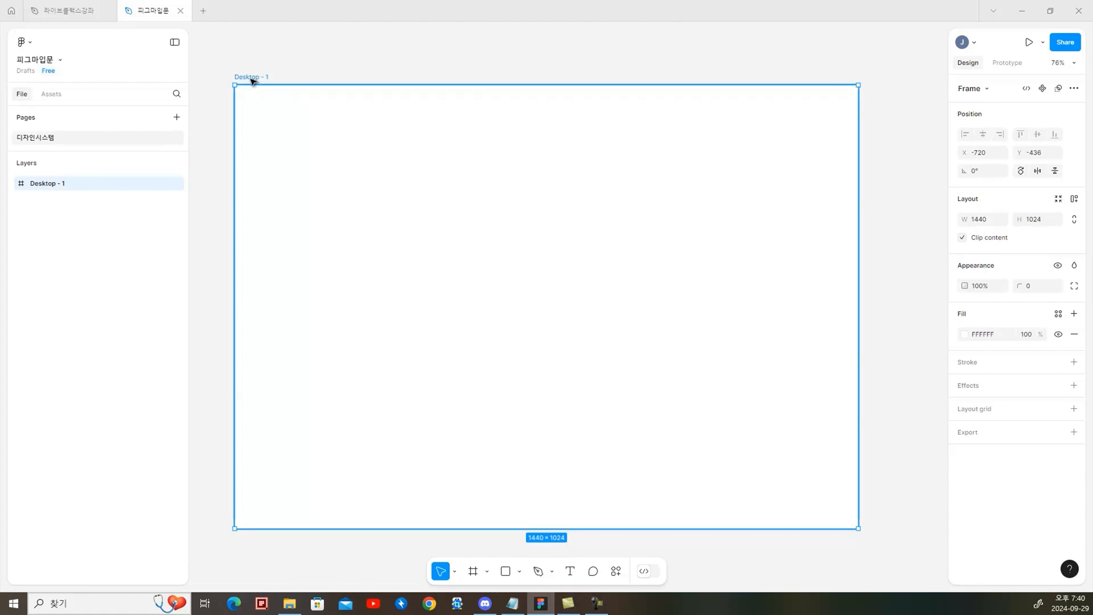
{"action": "mouse_move", "coordinate": [993, 99]}
{"action": "left_mouse_down"}
{"action": "mouse_move", "coordinate": [966, 99]}
{"action": "mouse_move", "coordinate": [937, 75]}
{"action": "mouse_move", "coordinate": [1000, 102]}
{"action": "left_mouse_up"}
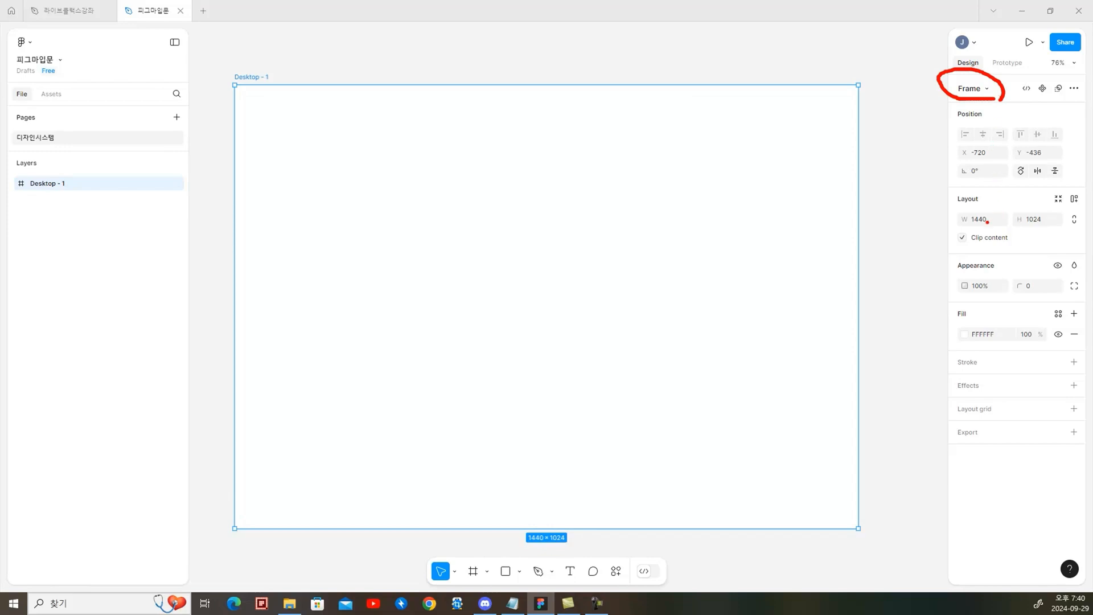
{"action": "mouse_move", "coordinate": [990, 225]}
{"action": "left_mouse_down"}
{"action": "mouse_move", "coordinate": [989, 206]}
{"action": "mouse_move", "coordinate": [993, 222]}
{"action": "mouse_move", "coordinate": [1011, 225]}
{"action": "mouse_move", "coordinate": [1057, 209]}
{"action": "mouse_move", "coordinate": [1036, 224]}
{"action": "left_mouse_up"}
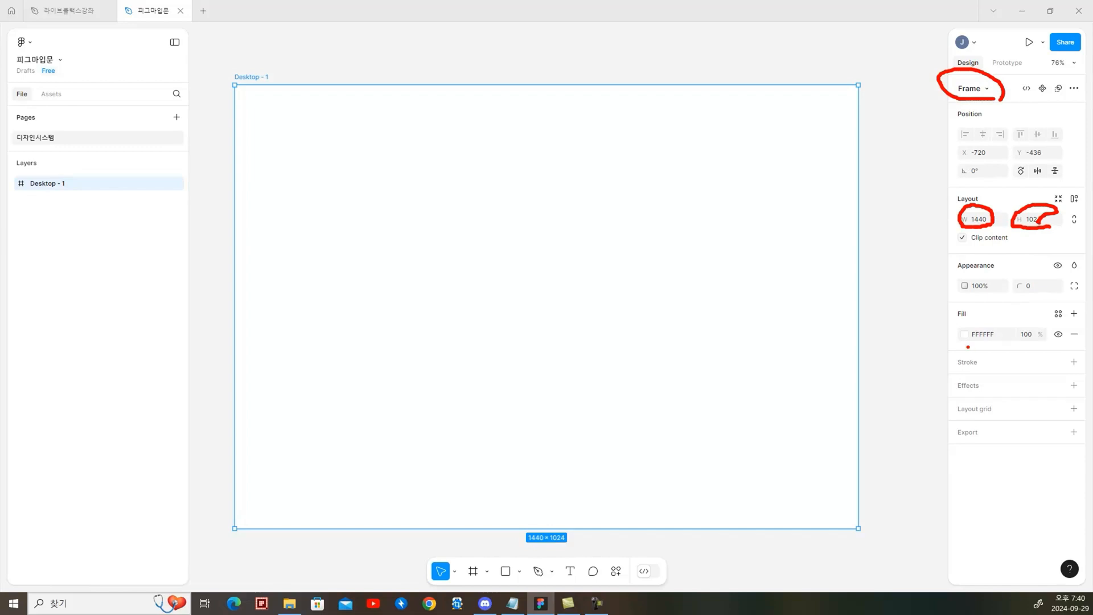
{"action": "mouse_move", "coordinate": [1009, 348]}
{"action": "left_mouse_down"}
{"action": "mouse_move", "coordinate": [942, 348]}
{"action": "mouse_move", "coordinate": [976, 312]}
{"action": "mouse_move", "coordinate": [985, 359]}
{"action": "left_mouse_up"}
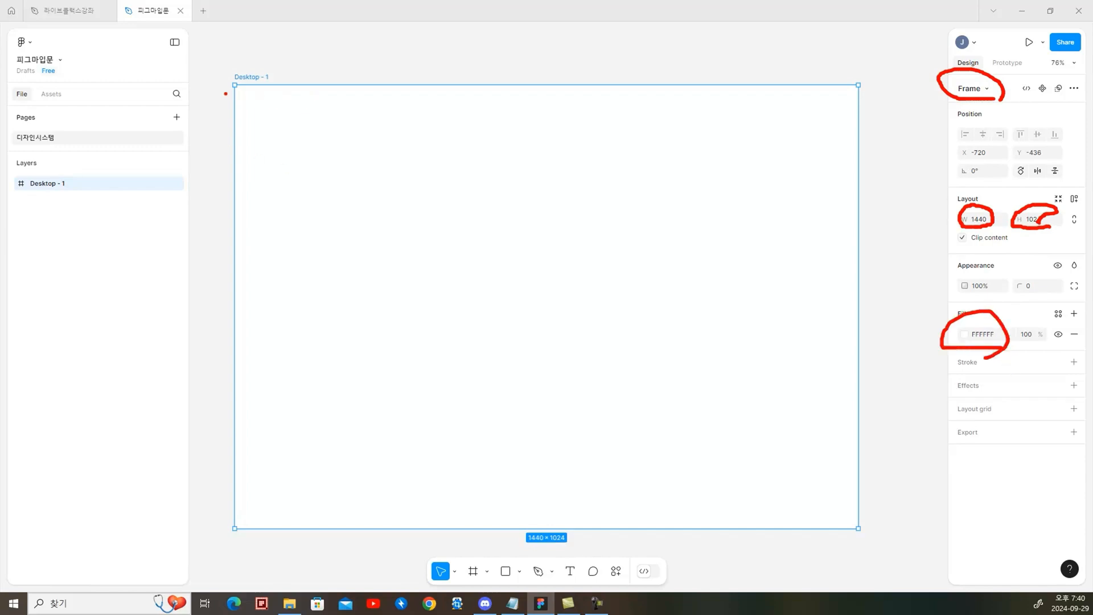
{"action": "mouse_move", "coordinate": [226, 93]}
{"action": "left_mouse_down"}
{"action": "mouse_move", "coordinate": [300, 69]}
{"action": "mouse_move", "coordinate": [243, 57]}
{"action": "mouse_move", "coordinate": [239, 99]}
{"action": "left_mouse_up"}
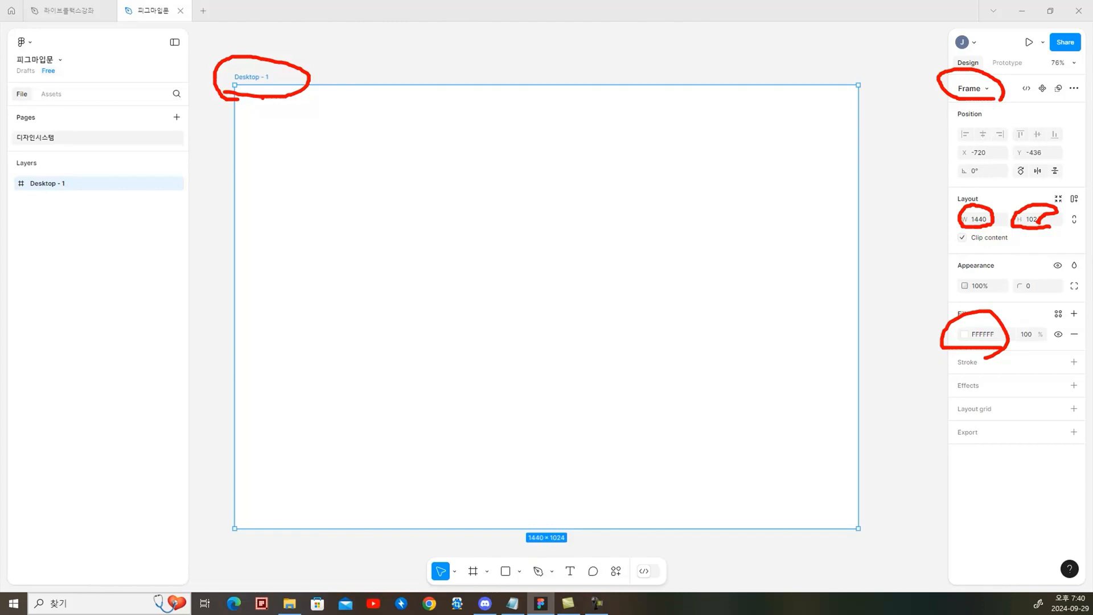
{"action": "key", "text": "Escape"}
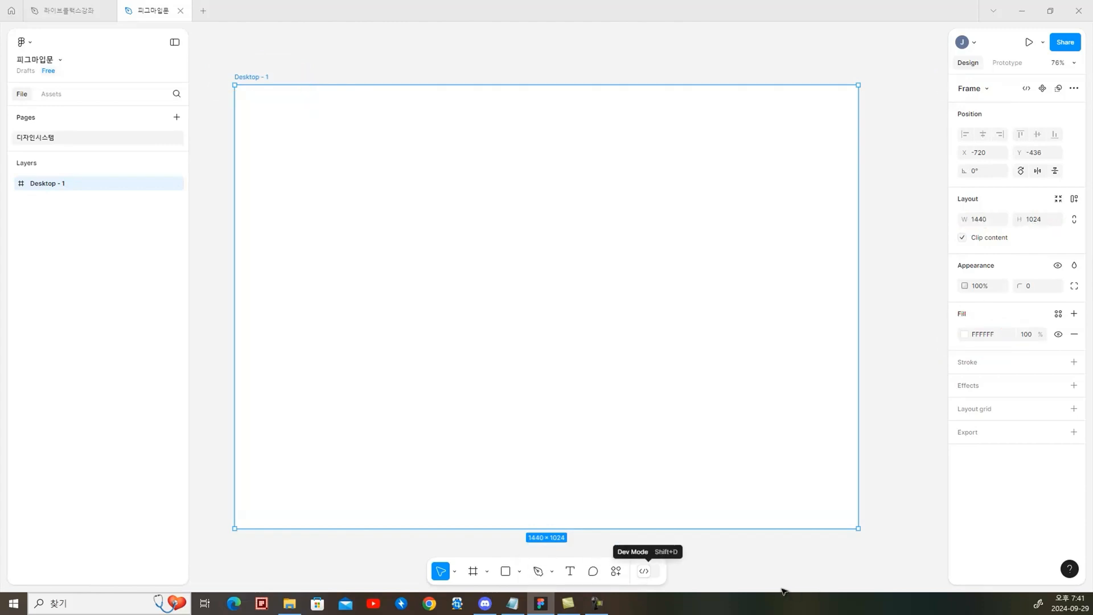
Draw a square about 277 × 277 with the Rectangle tool in the upper-left area of the desktop frame
{"action": "left_click", "coordinate": [519, 570]}
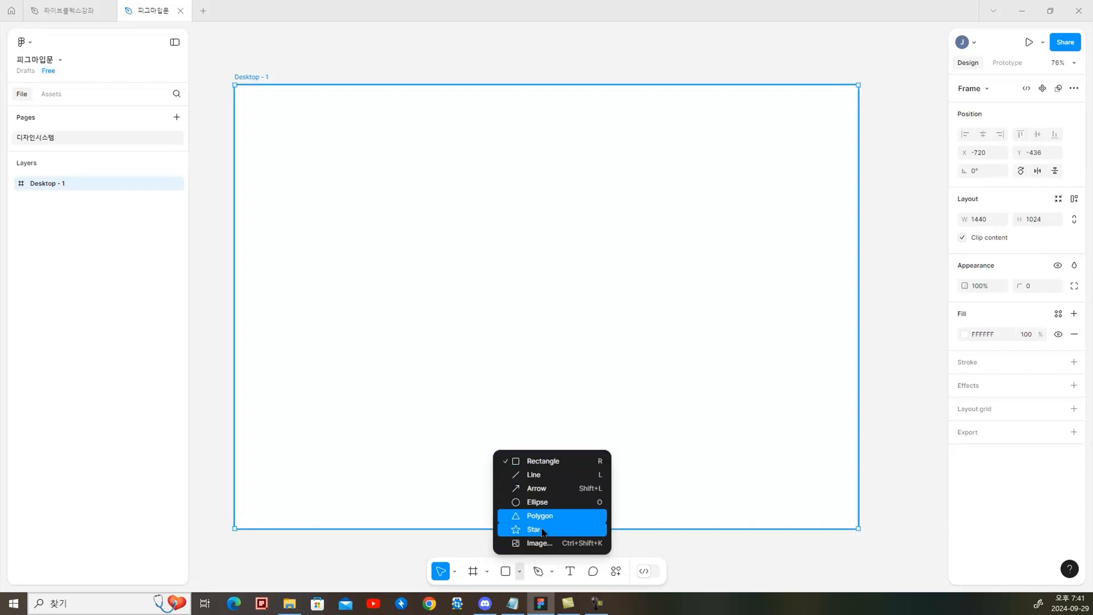
{"action": "left_click", "coordinate": [556, 465]}
{"action": "left_click_drag", "start_coordinate": [322, 131], "coordinate": [421, 251]}
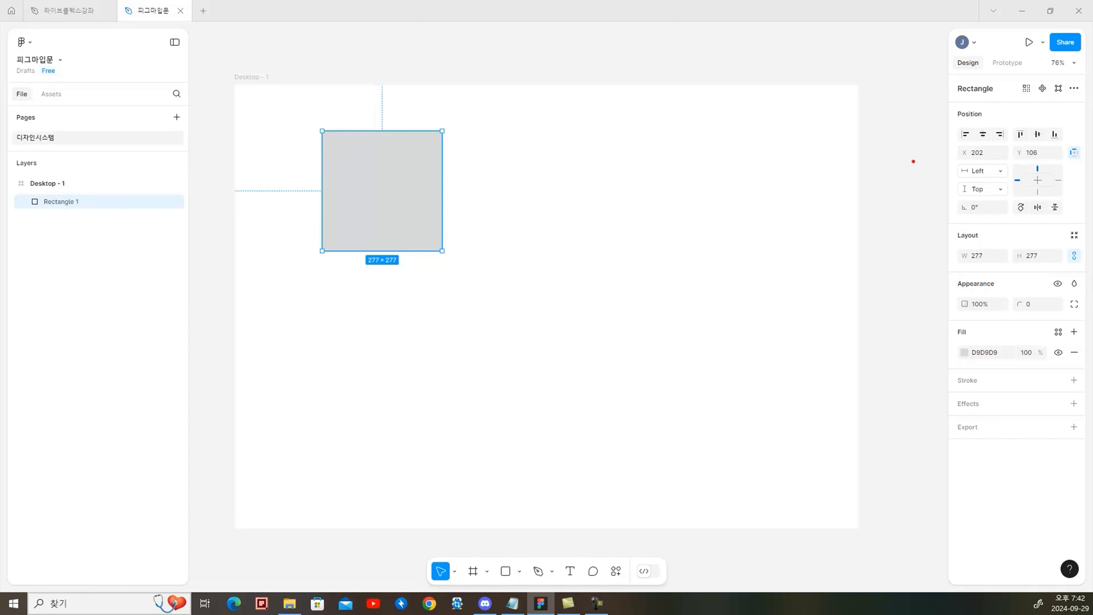
{"action": "mouse_move", "coordinate": [979, 161]}
{"action": "left_mouse_down"}
{"action": "mouse_move", "coordinate": [1019, 162]}
{"action": "mouse_move", "coordinate": [1038, 136]}
{"action": "mouse_move", "coordinate": [1048, 158]}
{"action": "left_mouse_up"}
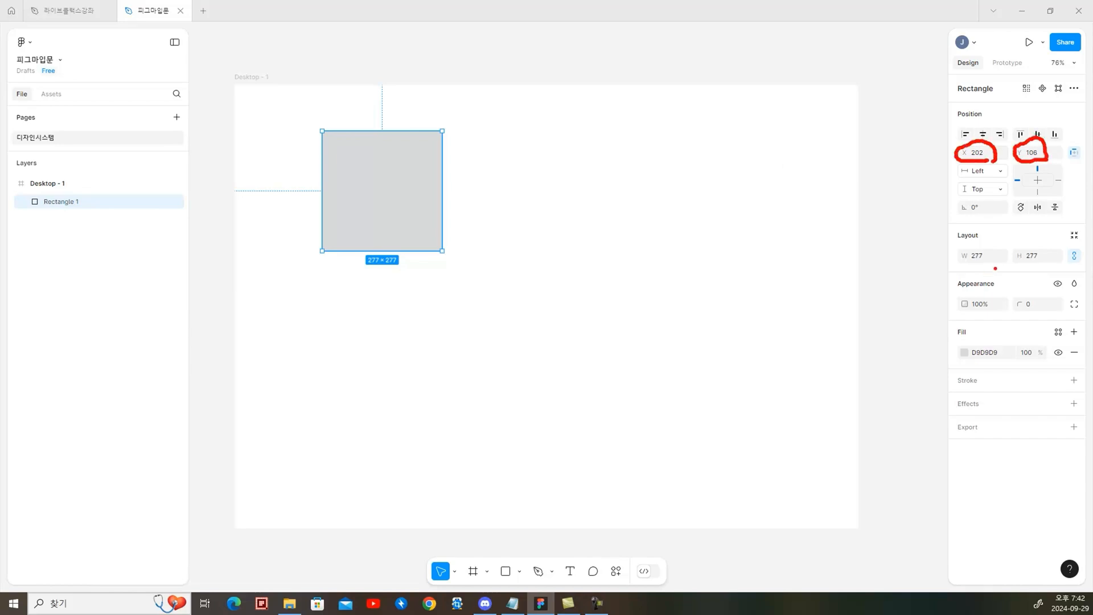
{"action": "mouse_move", "coordinate": [995, 268]}
{"action": "left_mouse_down"}
{"action": "mouse_move", "coordinate": [958, 244]}
{"action": "mouse_move", "coordinate": [998, 242]}
{"action": "mouse_move", "coordinate": [1010, 262]}
{"action": "mouse_move", "coordinate": [1034, 247]}
{"action": "mouse_move", "coordinate": [1082, 268]}
{"action": "mouse_move", "coordinate": [1074, 250]}
{"action": "mouse_move", "coordinate": [1090, 245]}
{"action": "mouse_move", "coordinate": [1084, 274]}
{"action": "left_mouse_up"}
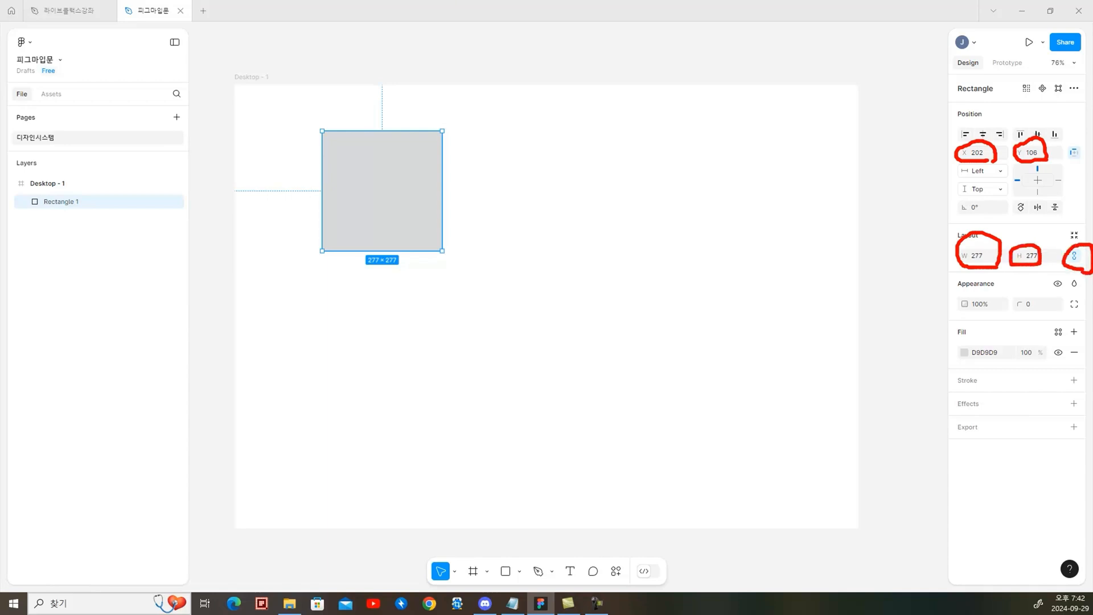
{"action": "key", "text": "Escape"}
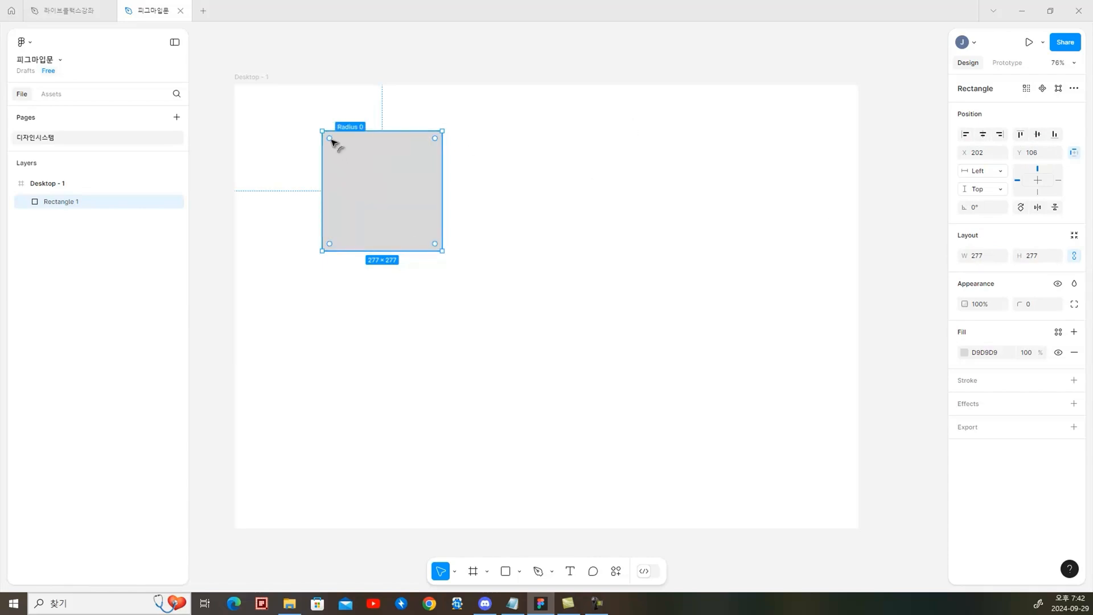
Round the square's corners to a radius of 41 and fill it with pink FF1FD6
{"action": "left_click_drag", "start_coordinate": [333, 141], "coordinate": [336, 142]}
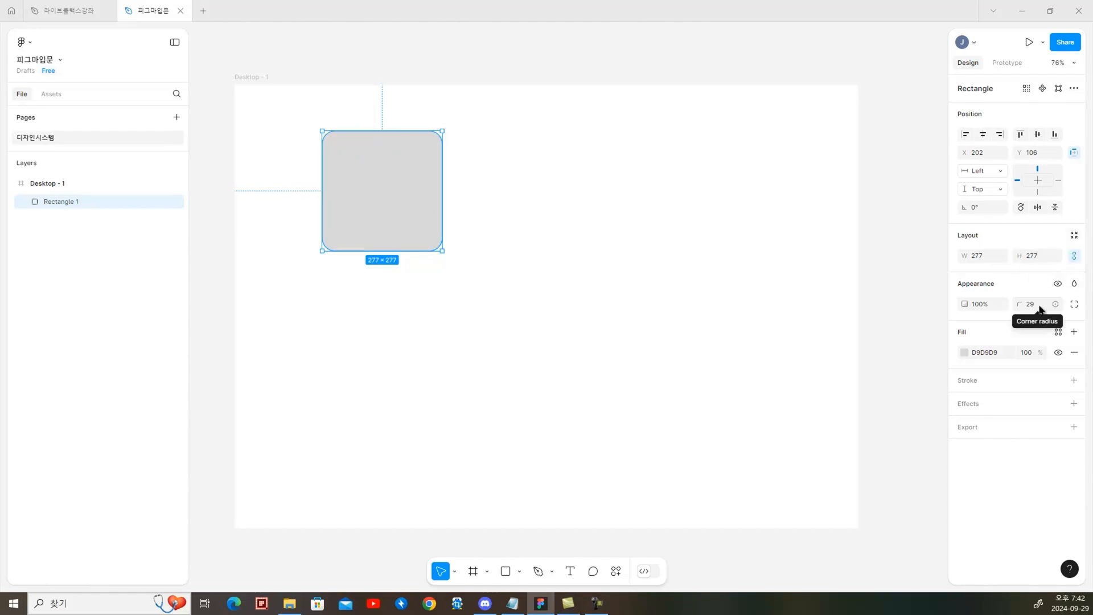
{"action": "mouse_move", "coordinate": [1045, 312]}
{"action": "left_mouse_down"}
{"action": "mouse_move", "coordinate": [1013, 309]}
{"action": "mouse_move", "coordinate": [1059, 283]}
{"action": "mouse_move", "coordinate": [1051, 316]}
{"action": "left_mouse_up"}
{"action": "left_click", "coordinate": [961, 352]}
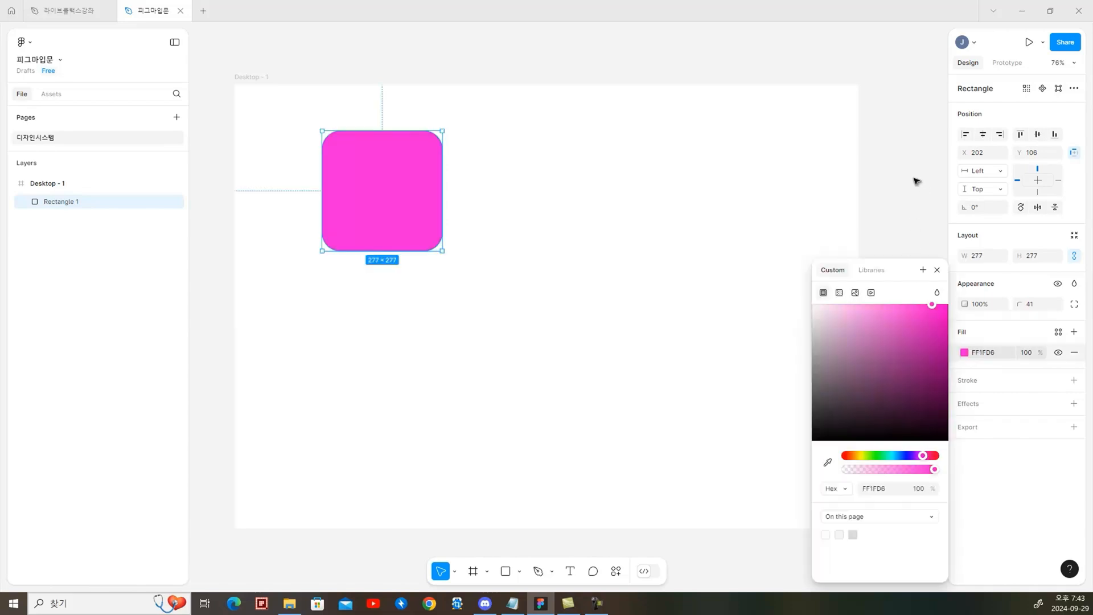
{"action": "left_click", "coordinate": [398, 195]}
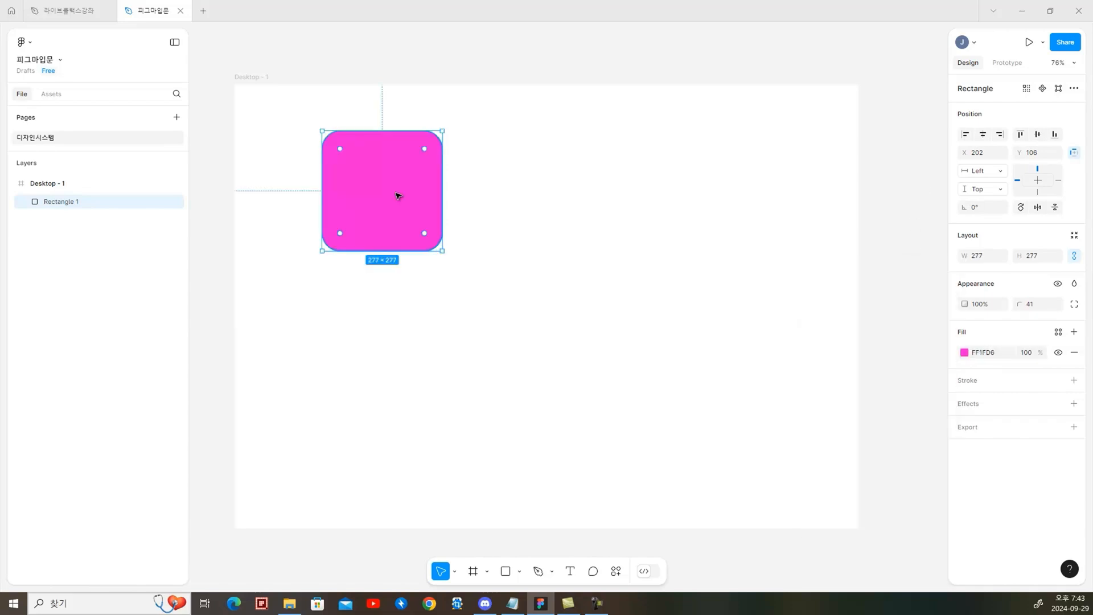
Stretch the pink shape to about 408 wide, scale it proportionally to a width of 800, and unlock its aspect ratio
{"action": "left_click_drag", "start_coordinate": [443, 184], "coordinate": [498, 189]}
{"action": "left_click", "coordinate": [989, 254]}
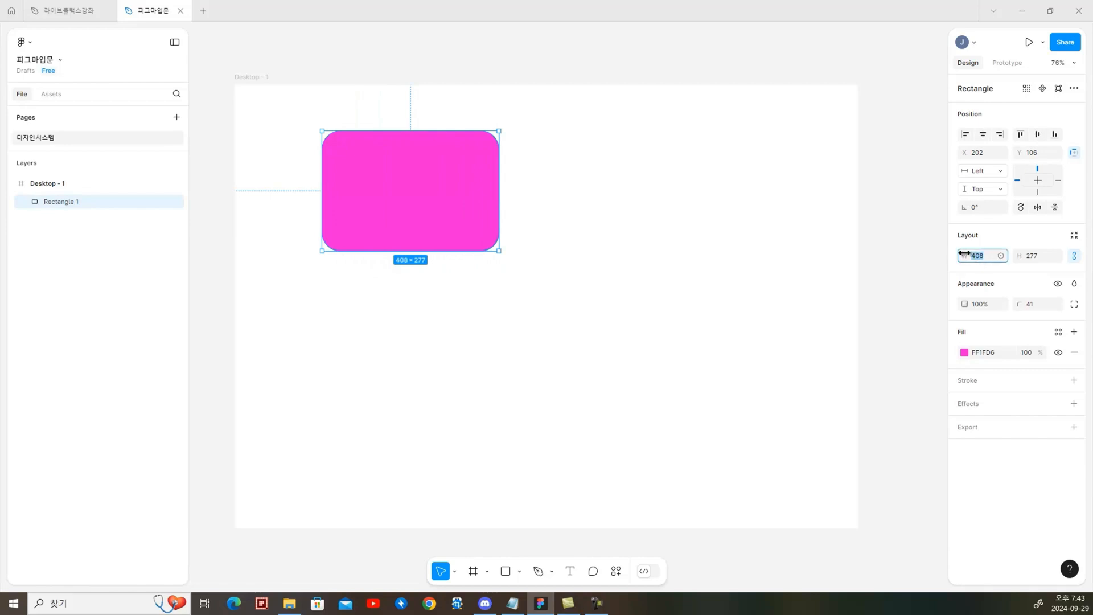
{"action": "type", "text": "800"}
{"action": "key", "text": "Return"}
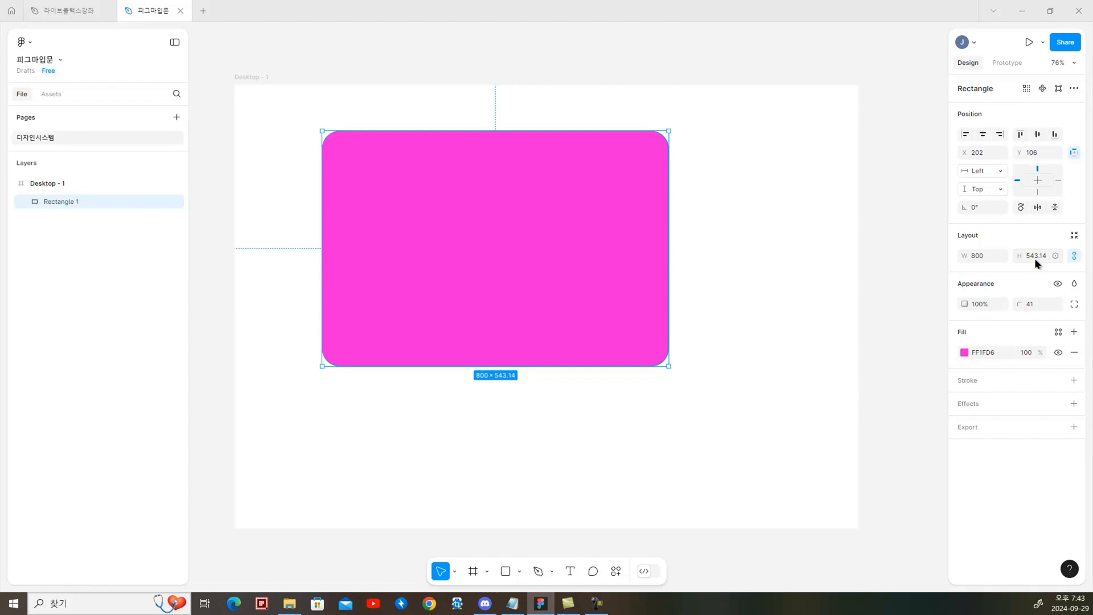
{"action": "left_click", "coordinate": [1075, 256]}
Add an inside stroke to the pink rectangle in blue 3507FF with a weight of 10
{"action": "left_click", "coordinate": [1075, 380]}
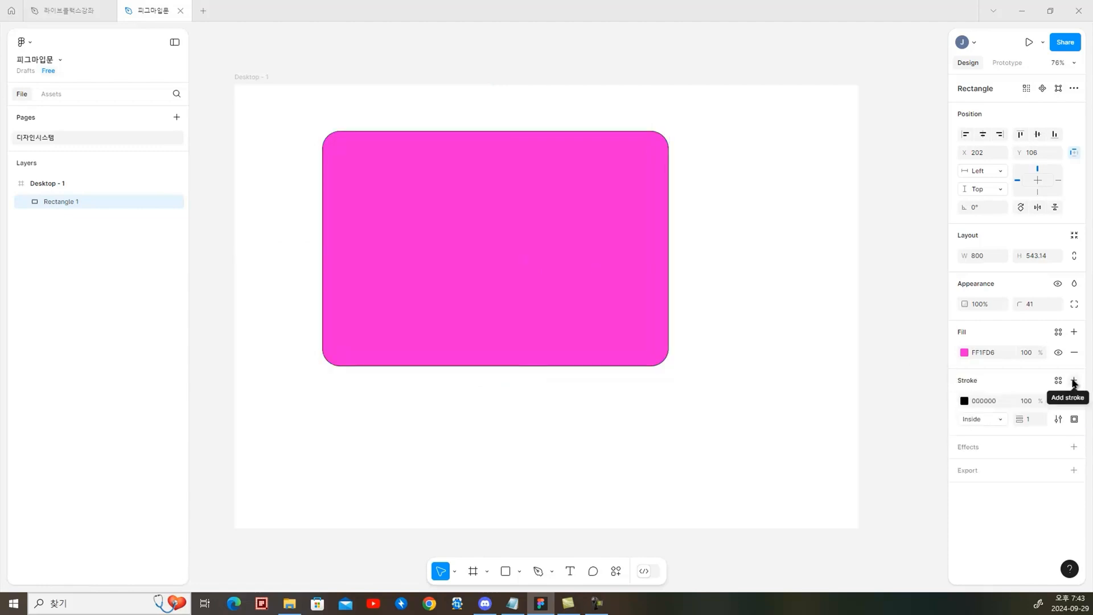
{"action": "left_click", "coordinate": [963, 400]}
{"action": "left_click", "coordinate": [908, 455]}
{"action": "left_click_drag", "start_coordinate": [944, 302], "coordinate": [952, 301]}
{"action": "left_click", "coordinate": [1032, 422]}
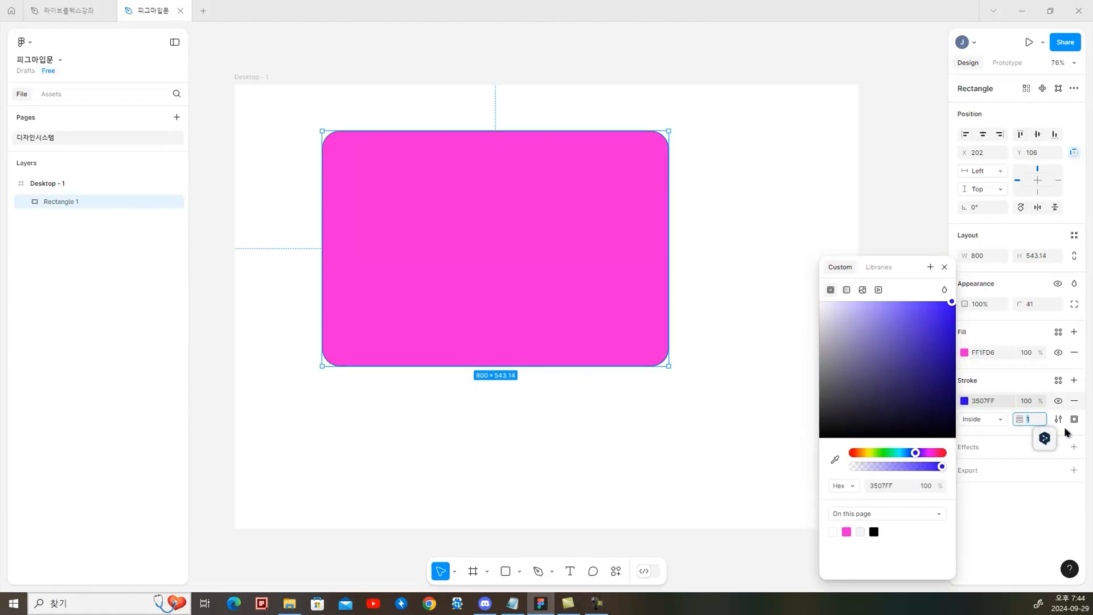
{"action": "key", "text": "Up"}
{"action": "key", "text": "Up"}
{"action": "key", "text": "Up"}
{"action": "key", "text": "Up"}
{"action": "key", "text": "Up"}
{"action": "key", "text": "Up"}
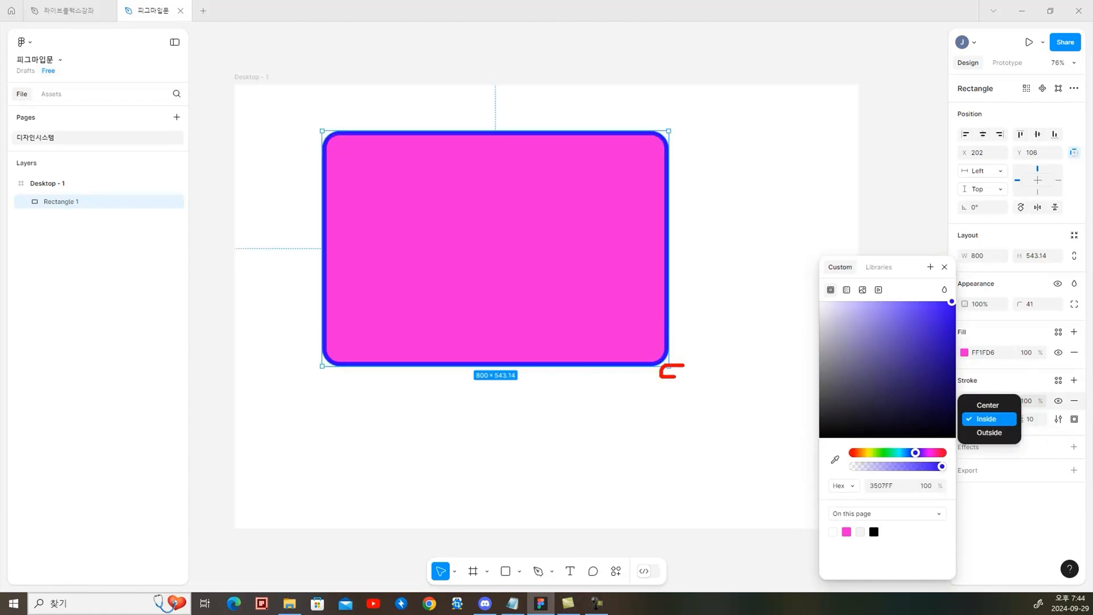
Try the Center position for the rectangle's blue stroke and set it to Outside
{"action": "mouse_move", "coordinate": [684, 375]}
{"action": "left_mouse_down"}
{"action": "mouse_move", "coordinate": [670, 367]}
{"action": "mouse_move", "coordinate": [669, 328]}
{"action": "left_mouse_up"}
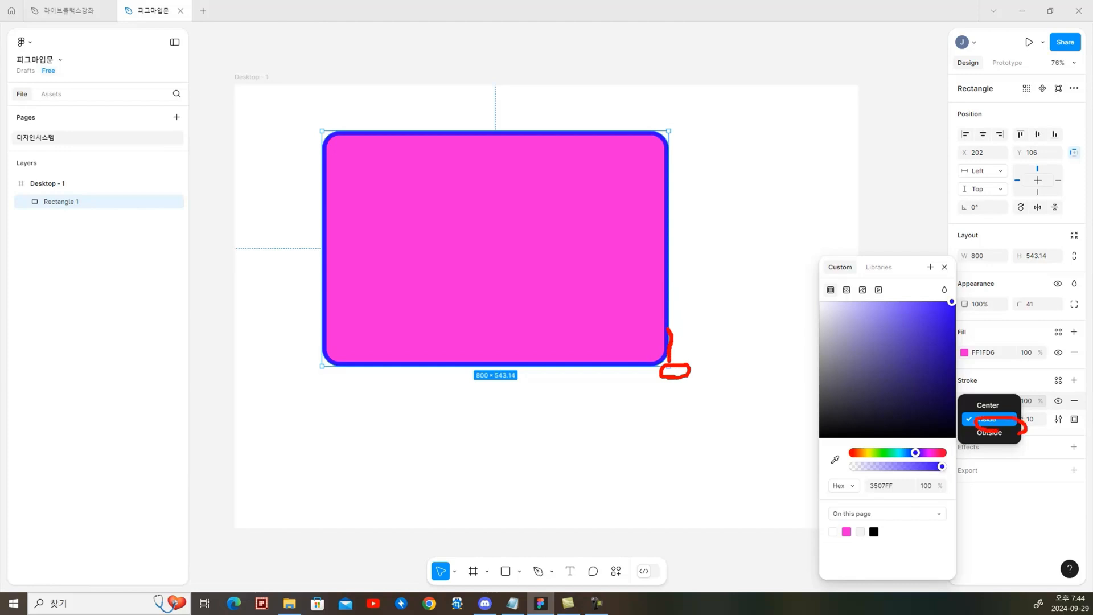
{"action": "left_click", "coordinate": [987, 405]}
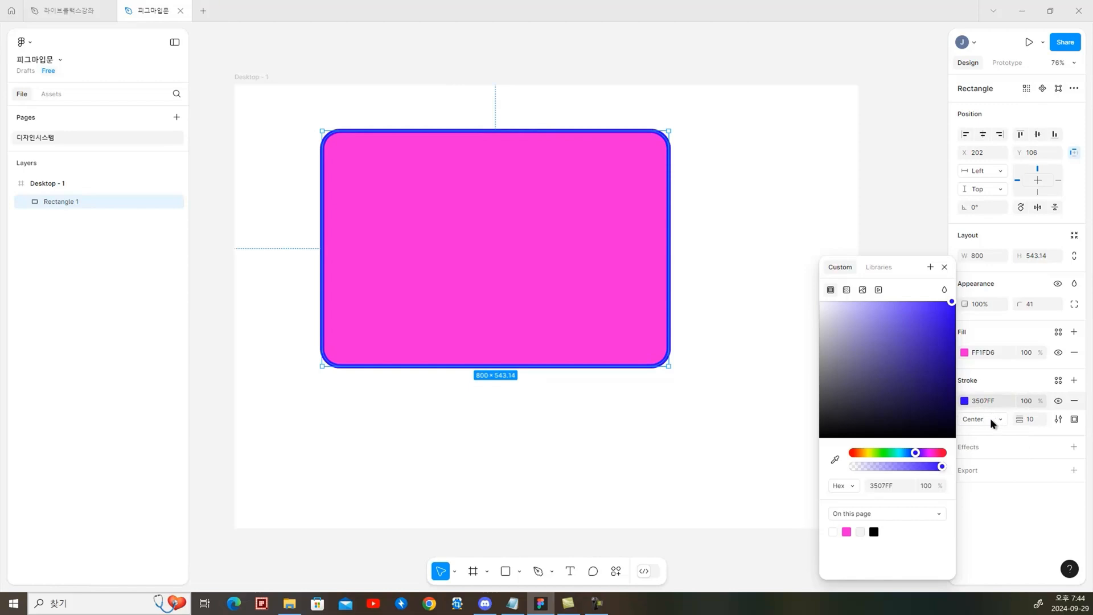
{"action": "left_click", "coordinate": [1000, 421]}
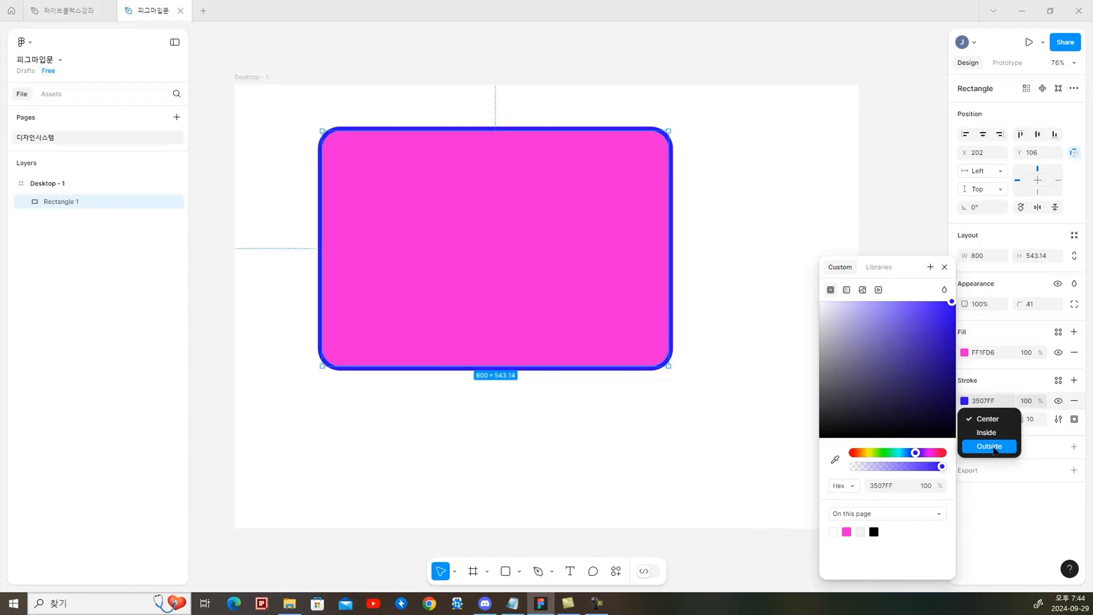
{"action": "left_click", "coordinate": [994, 448]}
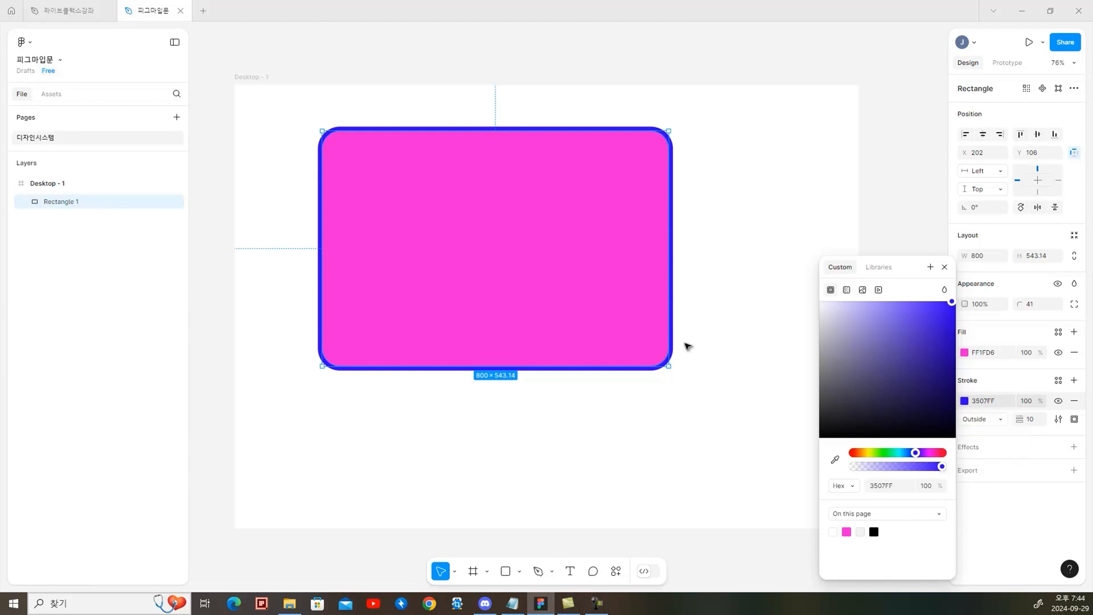
Draw a horizontal line about 453 wide near the upper edge of the Desktop - 1 frame
{"action": "left_click", "coordinate": [519, 571]}
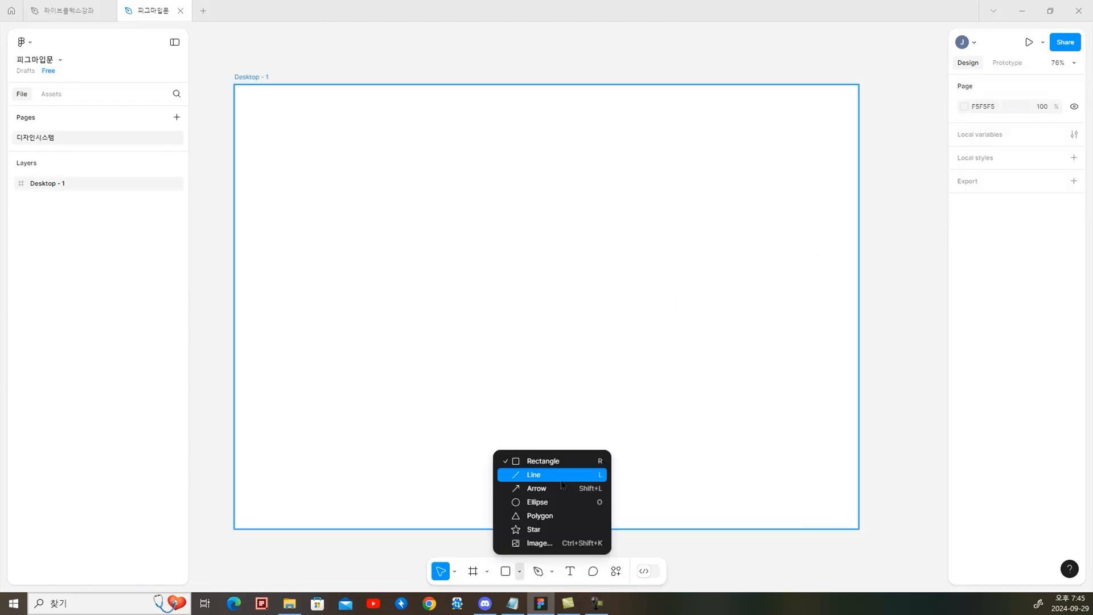
{"action": "key", "text": "l"}
{"action": "left_click_drag", "start_coordinate": [380, 155], "coordinate": [576, 155]}
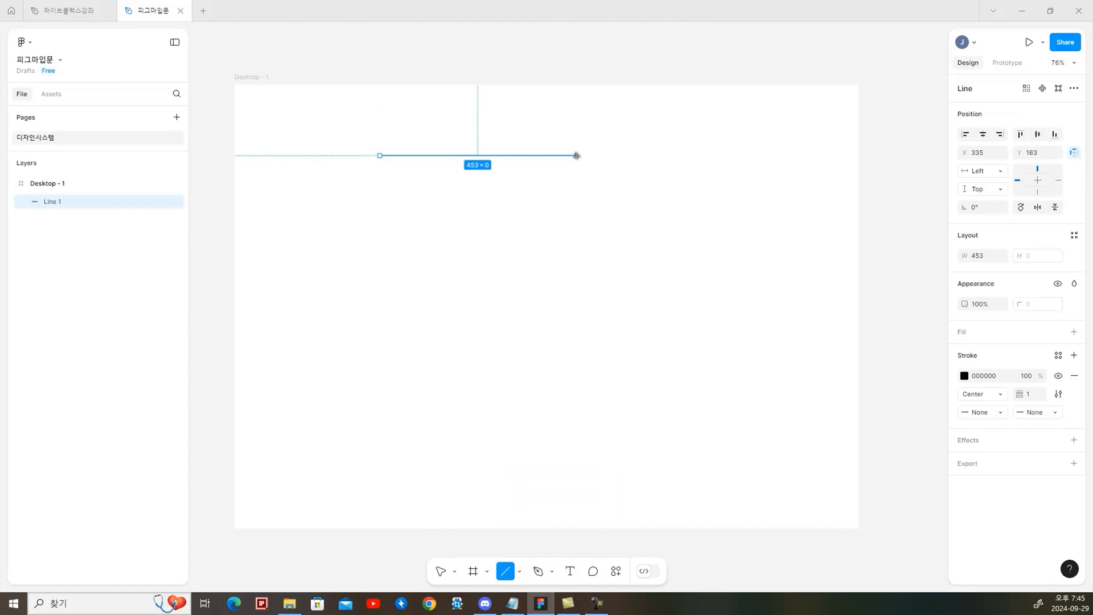
Color the line's stroke red FF0909 and set its weight to 15
{"action": "left_click", "coordinate": [965, 376]}
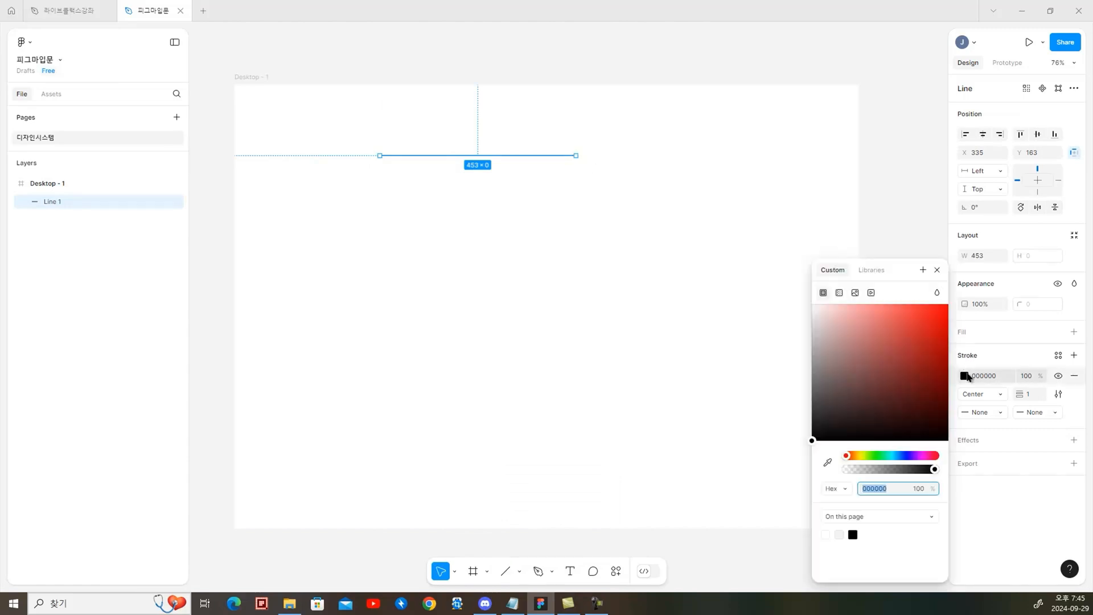
{"action": "left_click_drag", "start_coordinate": [931, 313], "coordinate": [942, 305]}
{"action": "left_click", "coordinate": [1035, 394]}
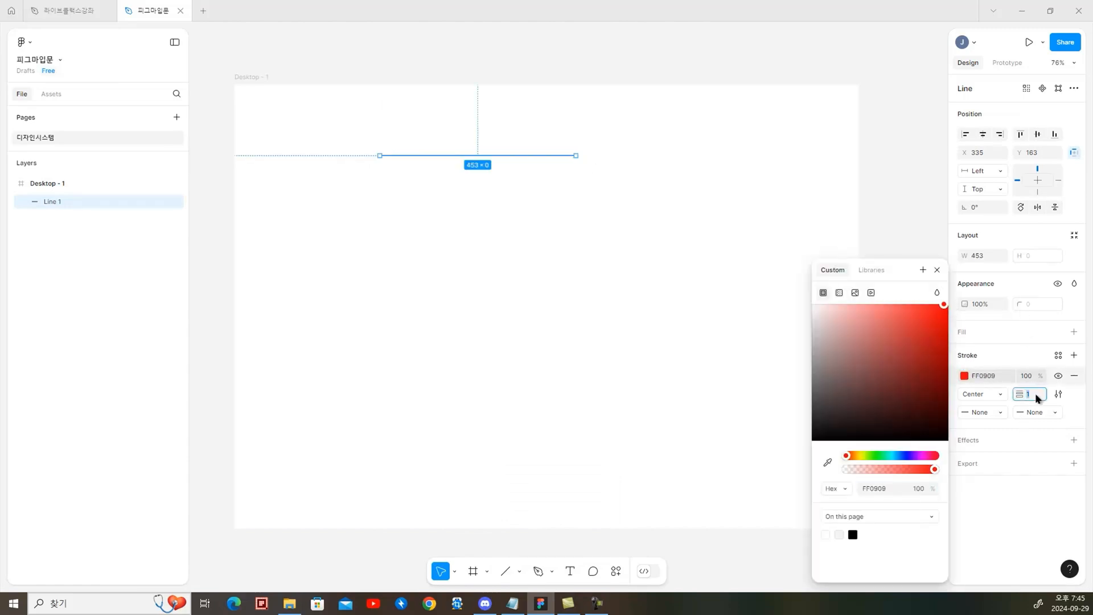
{"action": "type", "text": "13"}
{"action": "key", "text": "Return"}
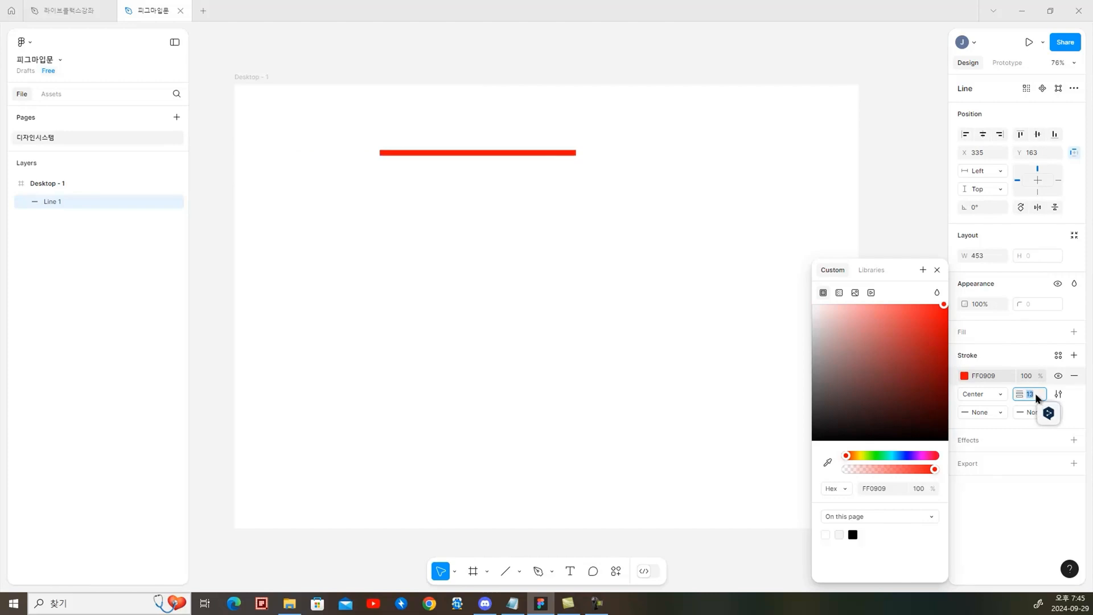
{"action": "key", "text": "Up"}
{"action": "key", "text": "Up"}
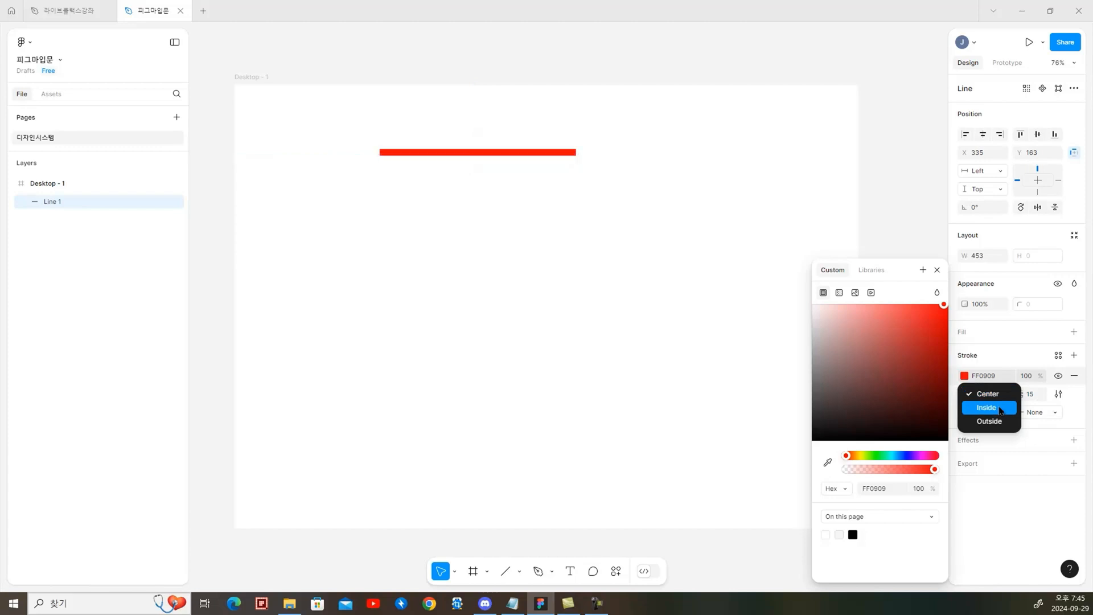
Set the red line's stroke position to Outside, its start point to Square, and cap its end point as well
{"action": "left_click", "coordinate": [993, 420]}
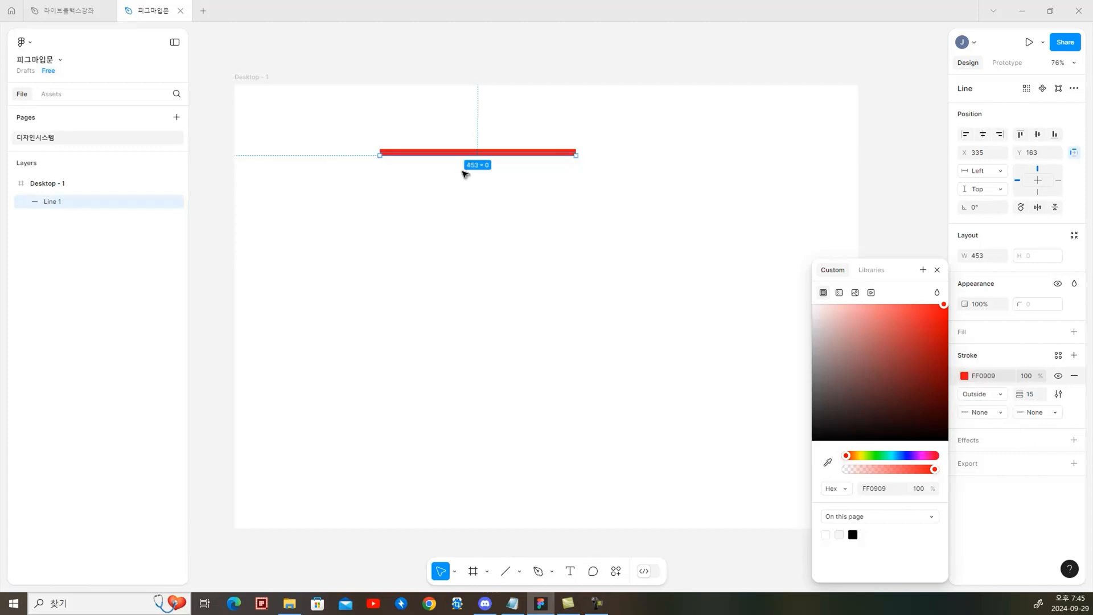
{"action": "left_click", "coordinate": [1000, 411]}
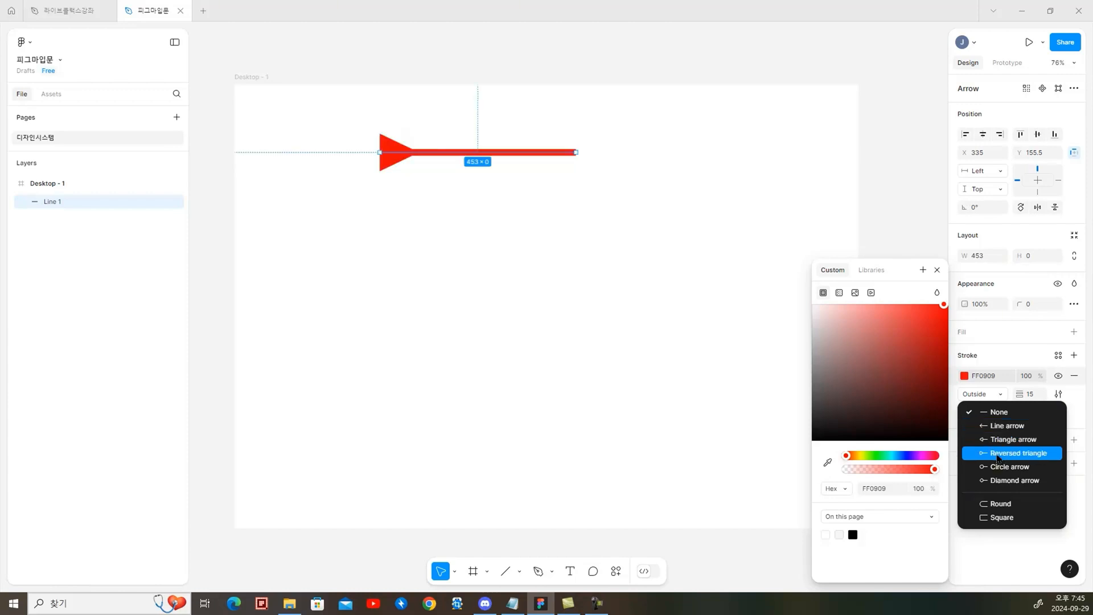
{"action": "left_click", "coordinate": [999, 517]}
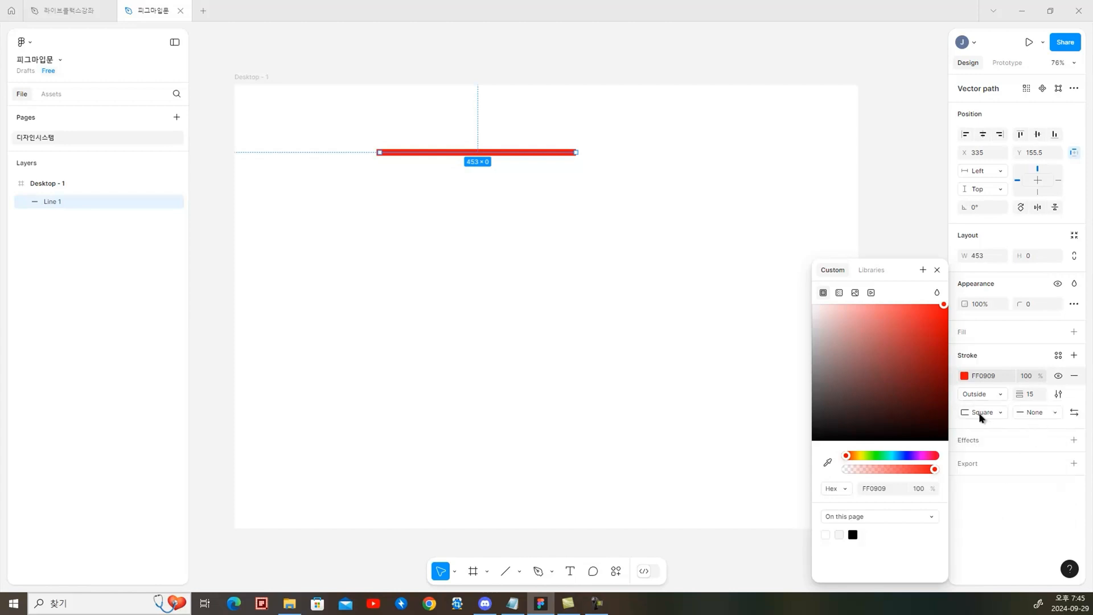
{"action": "left_click", "coordinate": [1038, 414]}
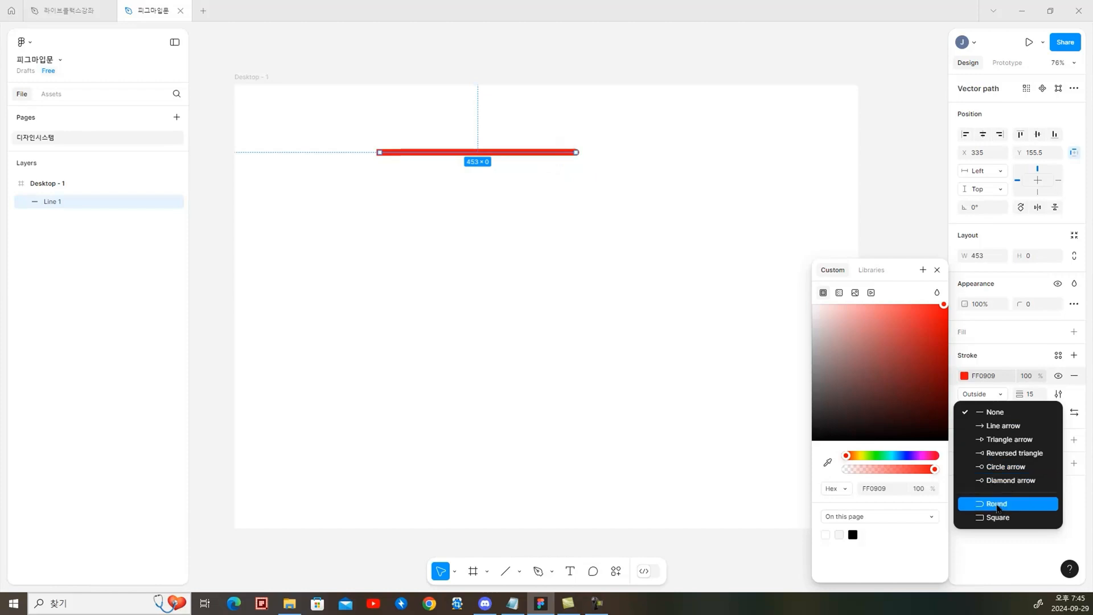
Draw a horizontal arrow about 543 wide below the red line
{"action": "left_click", "coordinate": [519, 571]}
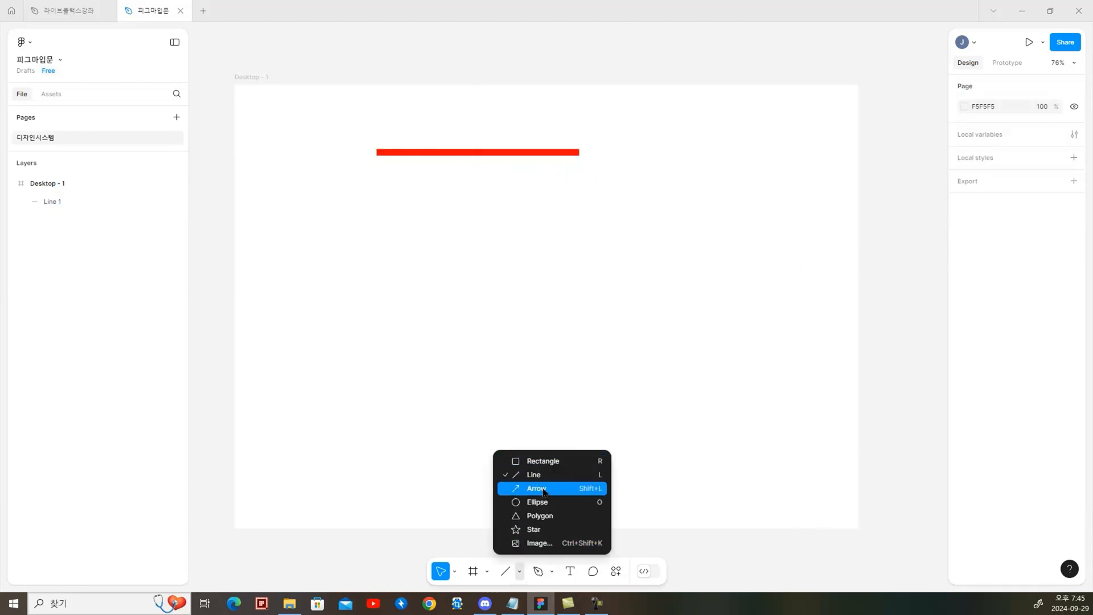
{"action": "left_click", "coordinate": [535, 488]}
{"action": "left_click_drag", "start_coordinate": [389, 207], "coordinate": [624, 207]}
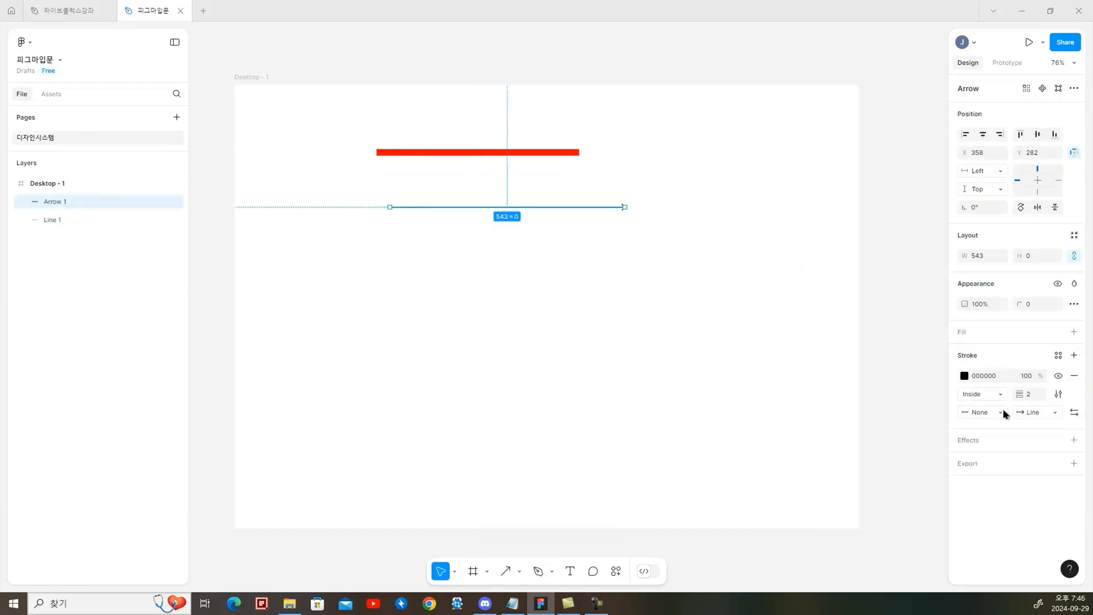
Set the arrow's stroke weight to 9 and color it bright red
{"action": "left_click", "coordinate": [1030, 393]}
{"action": "type", "text": "9"}
{"action": "key", "text": "Return"}
{"action": "left_click", "coordinate": [964, 375]}
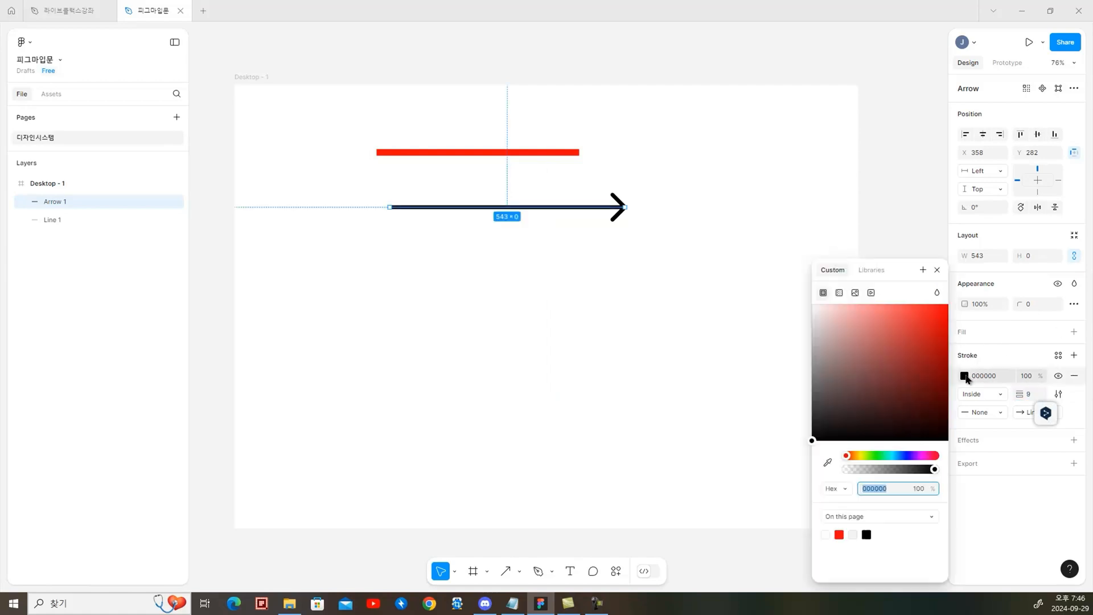
{"action": "left_click", "coordinate": [947, 304]}
{"action": "left_click", "coordinate": [884, 154]}
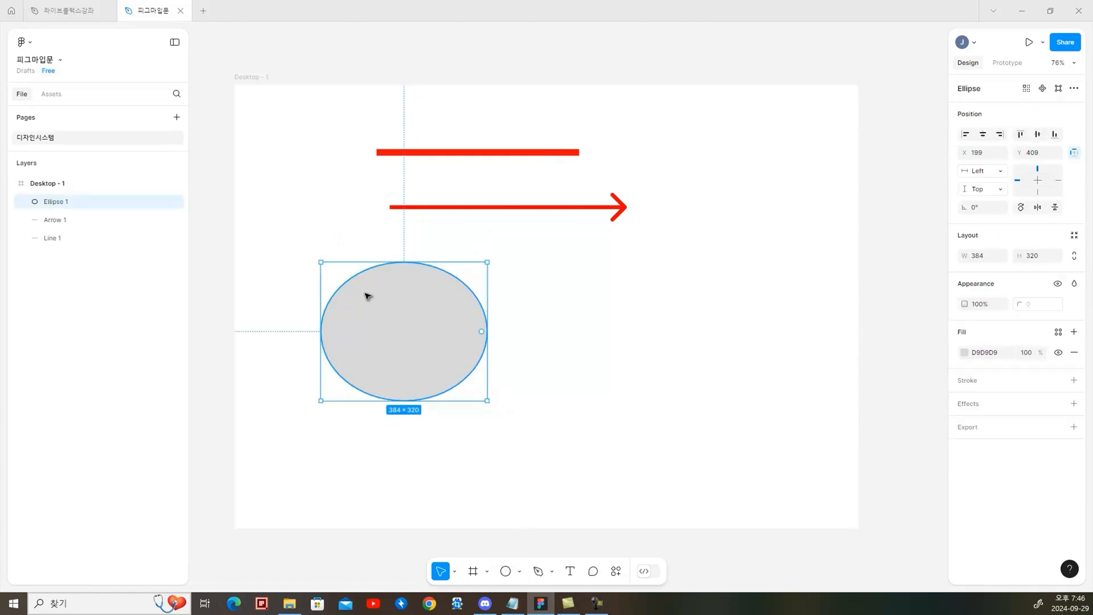
Delete the grey ellipse and draw a perfect circle about 380 in diameter from its center, below the arrow
{"action": "key", "text": "Delete"}
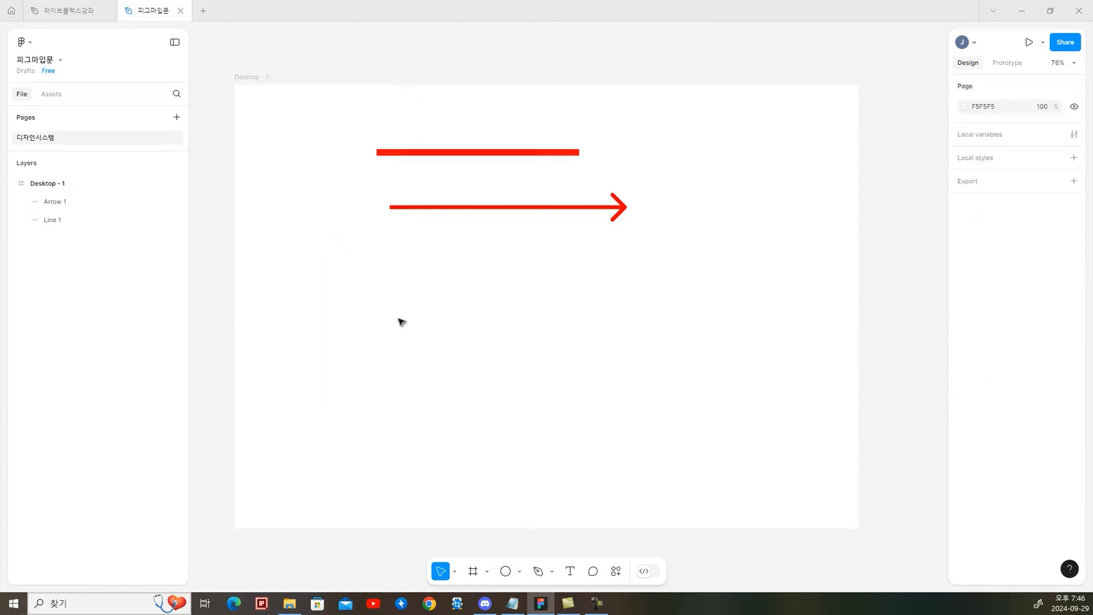
{"action": "left_click", "coordinate": [506, 570]}
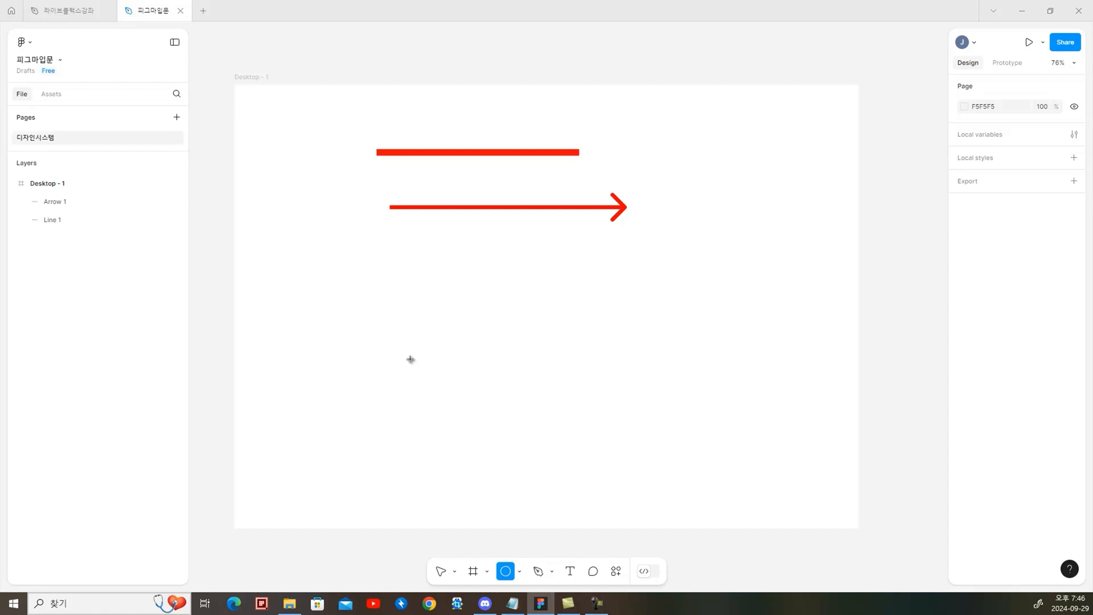
{"action": "left_click_drag", "start_coordinate": [411, 359], "coordinate": [473, 441]}
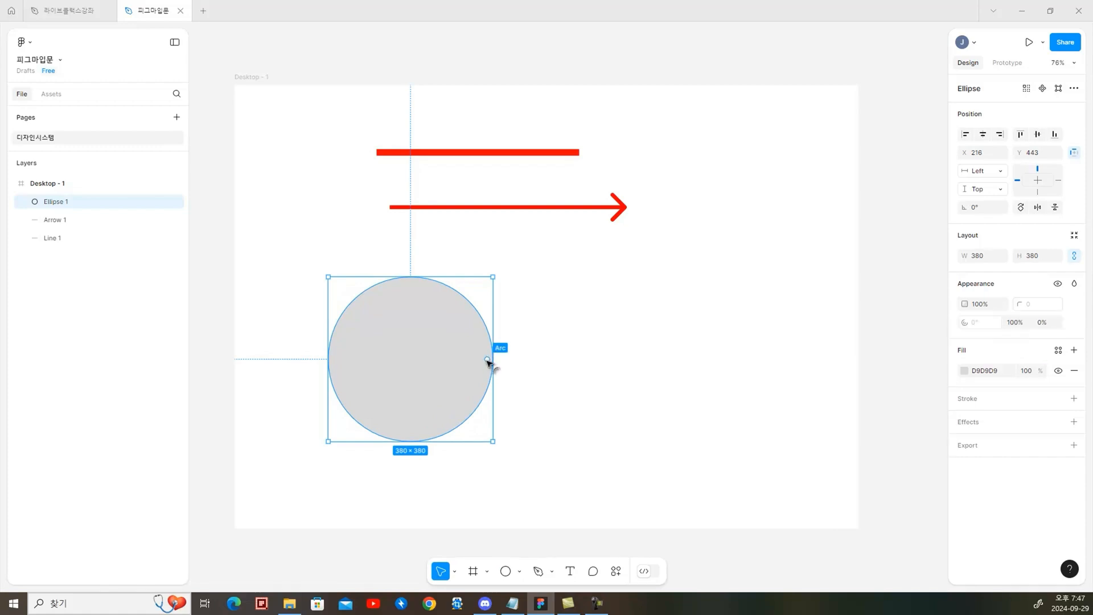
Shape the circle into an open C-like ring with a start of about 29°, a sweep of about 89% and a ratio of about 65%
{"action": "left_click_drag", "start_coordinate": [487, 360], "coordinate": [457, 287]}
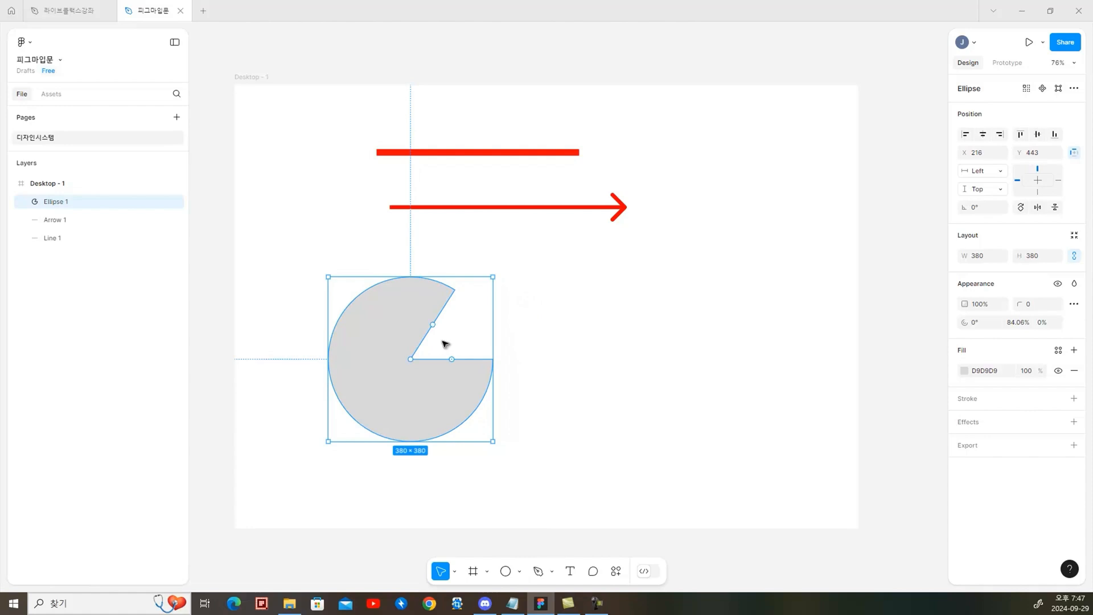
{"action": "mouse_move", "coordinate": [433, 325]}
{"action": "left_mouse_down"}
{"action": "mouse_move", "coordinate": [443, 332]}
{"action": "mouse_move", "coordinate": [435, 326]}
{"action": "left_mouse_up"}
{"action": "left_click_drag", "start_coordinate": [411, 360], "coordinate": [396, 305]}
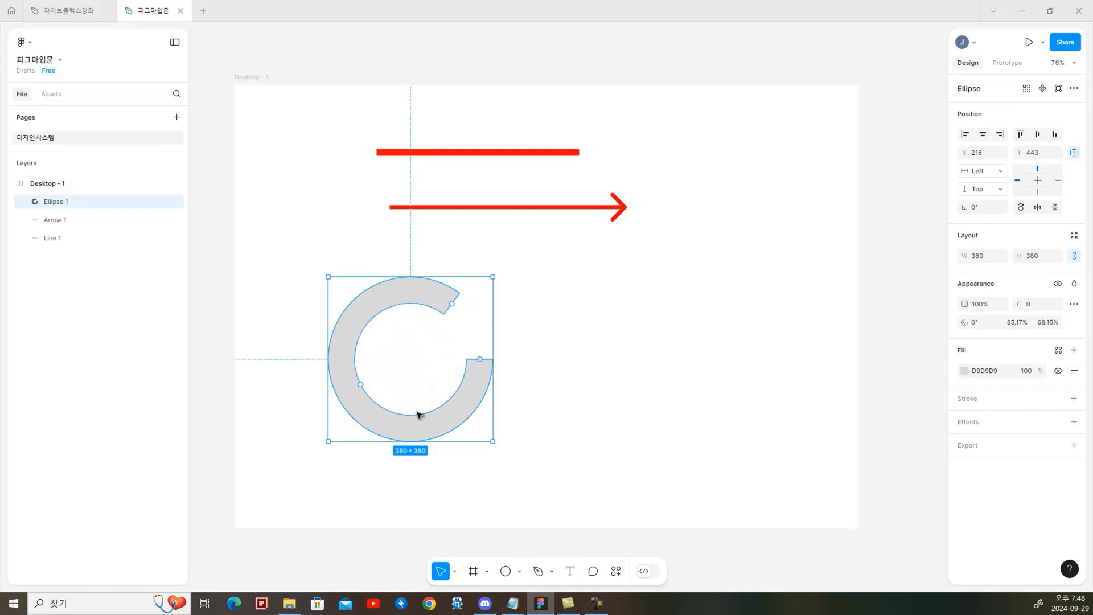
{"action": "left_click_drag", "start_coordinate": [361, 383], "coordinate": [357, 386]}
{"action": "left_click_drag", "start_coordinate": [480, 359], "coordinate": [470, 394]}
{"action": "mouse_move", "coordinate": [475, 334]}
{"action": "left_mouse_down"}
{"action": "mouse_move", "coordinate": [459, 300]}
{"action": "mouse_move", "coordinate": [407, 320]}
{"action": "mouse_move", "coordinate": [451, 359]}
{"action": "mouse_move", "coordinate": [348, 359]}
{"action": "mouse_move", "coordinate": [466, 327]}
{"action": "mouse_move", "coordinate": [469, 347]}
{"action": "left_mouse_up"}
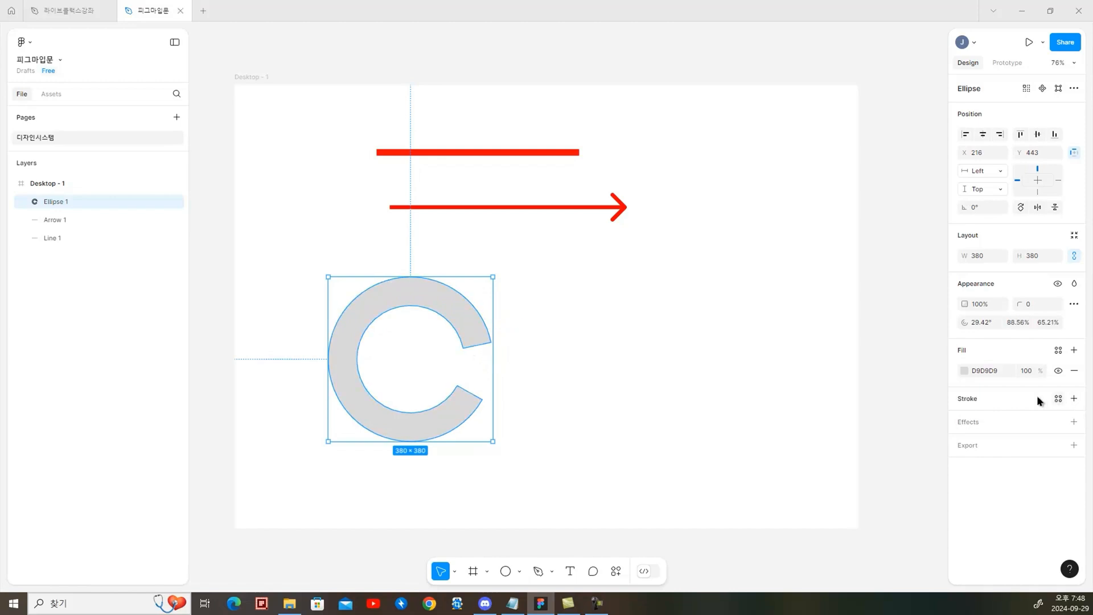
Fill the open ring with violet 5D17FF
{"action": "left_click", "coordinate": [964, 370]}
{"action": "left_click_drag", "start_coordinate": [926, 410], "coordinate": [936, 304]}
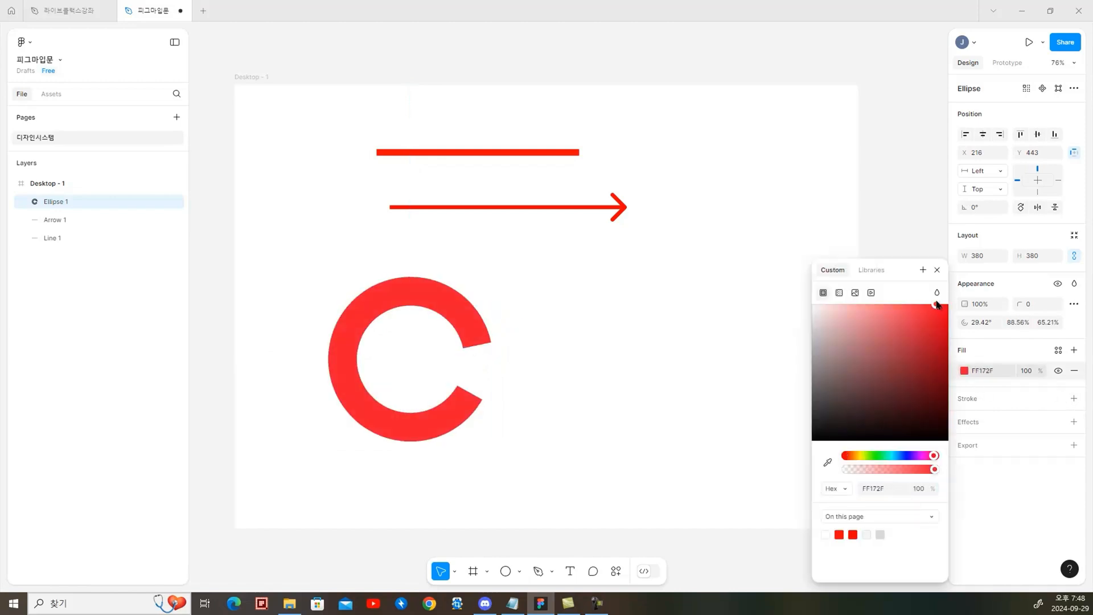
{"action": "left_click_drag", "start_coordinate": [905, 455], "coordinate": [909, 455]}
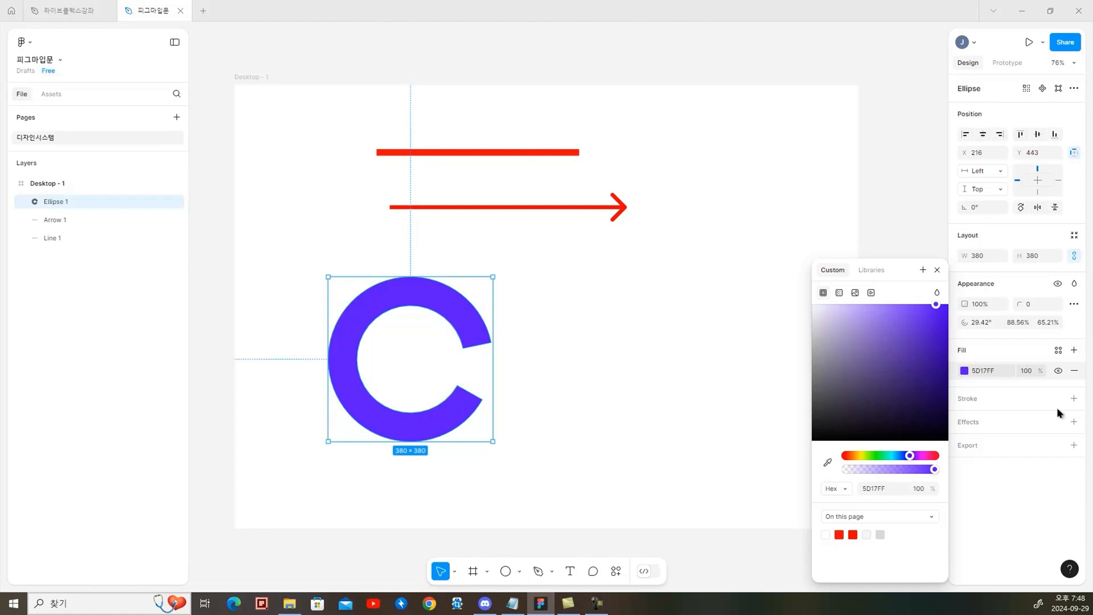
Add a black 000000 inside stroke with a weight of 10 to the open ring
{"action": "left_click", "coordinate": [1074, 399]}
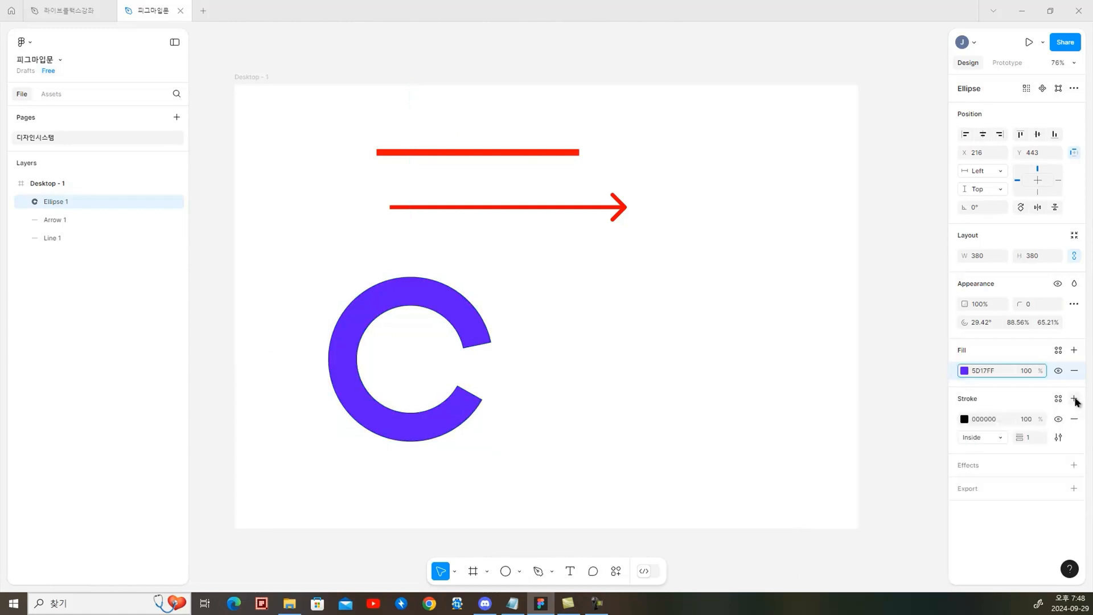
{"action": "left_click", "coordinate": [964, 419]}
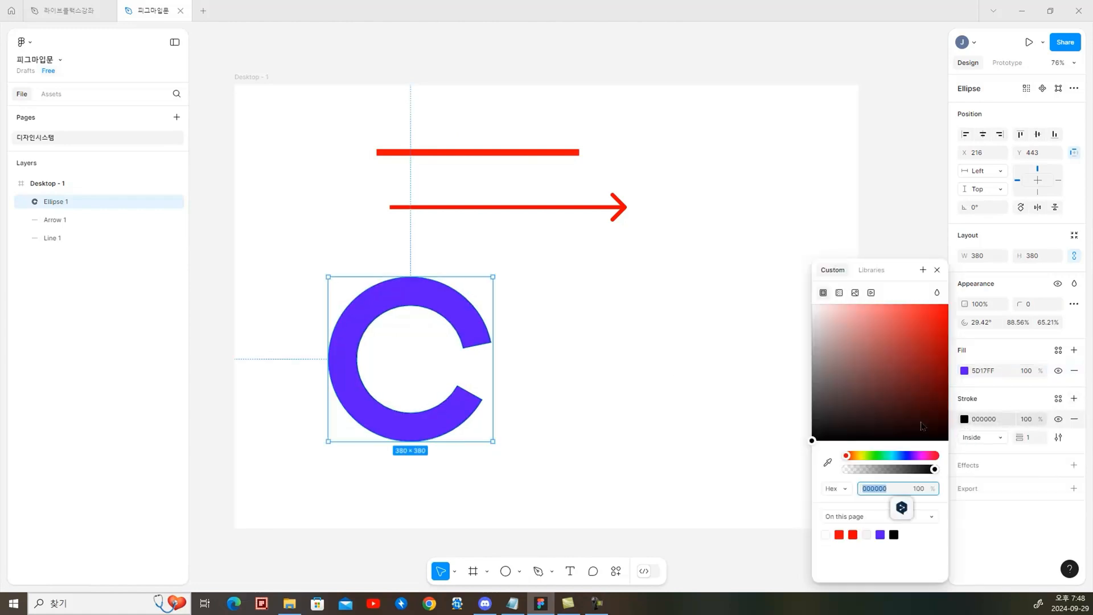
{"action": "left_click", "coordinate": [894, 455]}
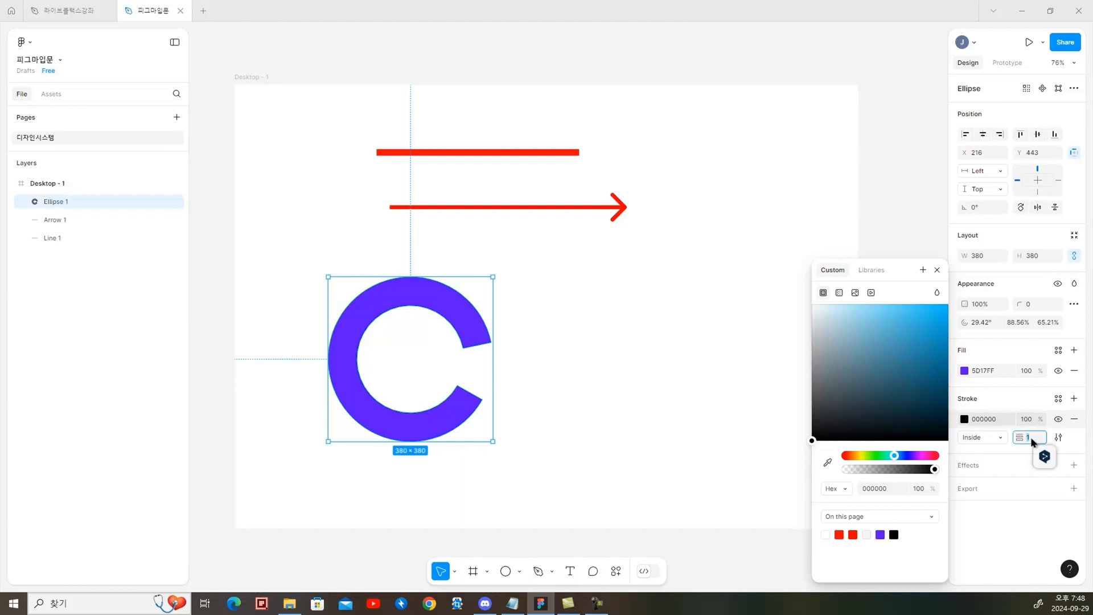
{"action": "type", "text": "10"}
{"action": "key", "text": "Return"}
{"action": "left_click", "coordinate": [652, 440]}
Draw a triangle about 409 by 409 with the Polygon tool and move it to X 800, Y 483, beside the ring
{"action": "left_click", "coordinate": [519, 571]}
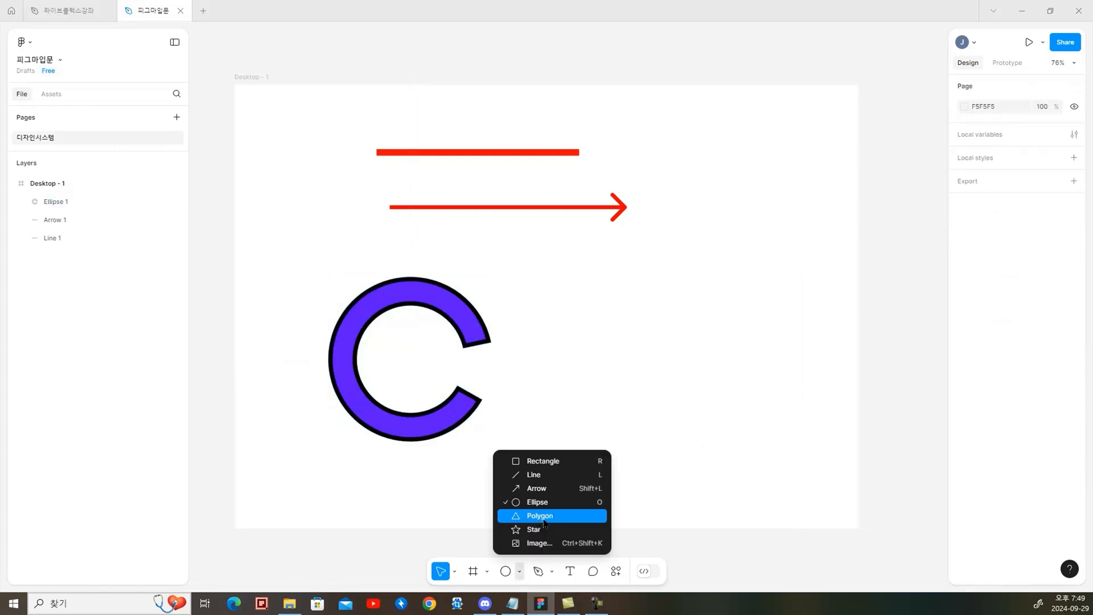
{"action": "left_click", "coordinate": [549, 519]}
{"action": "left_click_drag", "start_coordinate": [629, 330], "coordinate": [807, 487]}
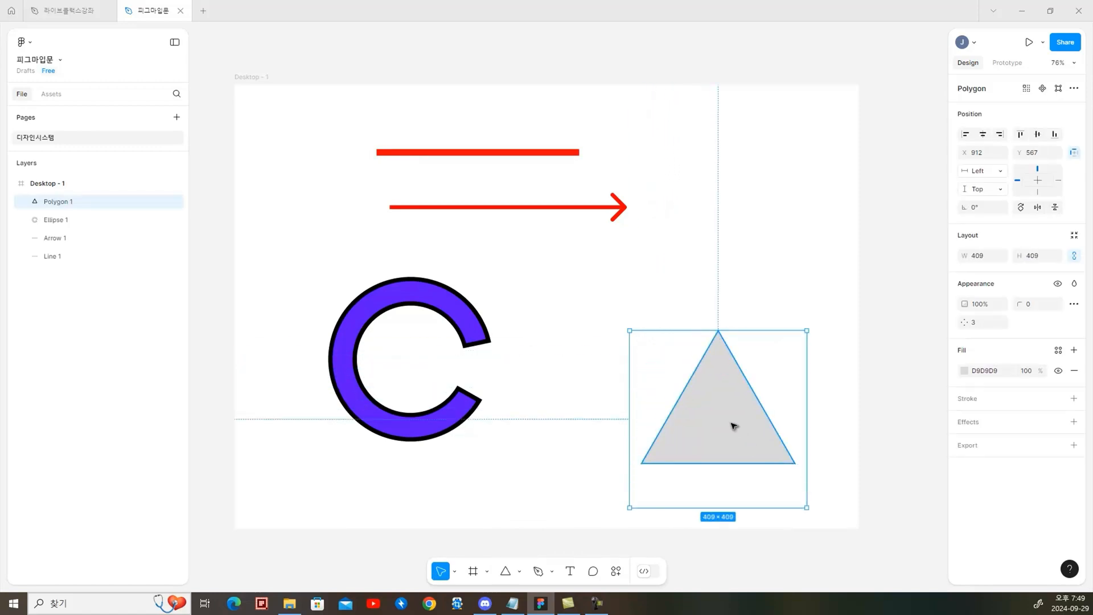
{"action": "left_click_drag", "start_coordinate": [734, 426], "coordinate": [685, 390]}
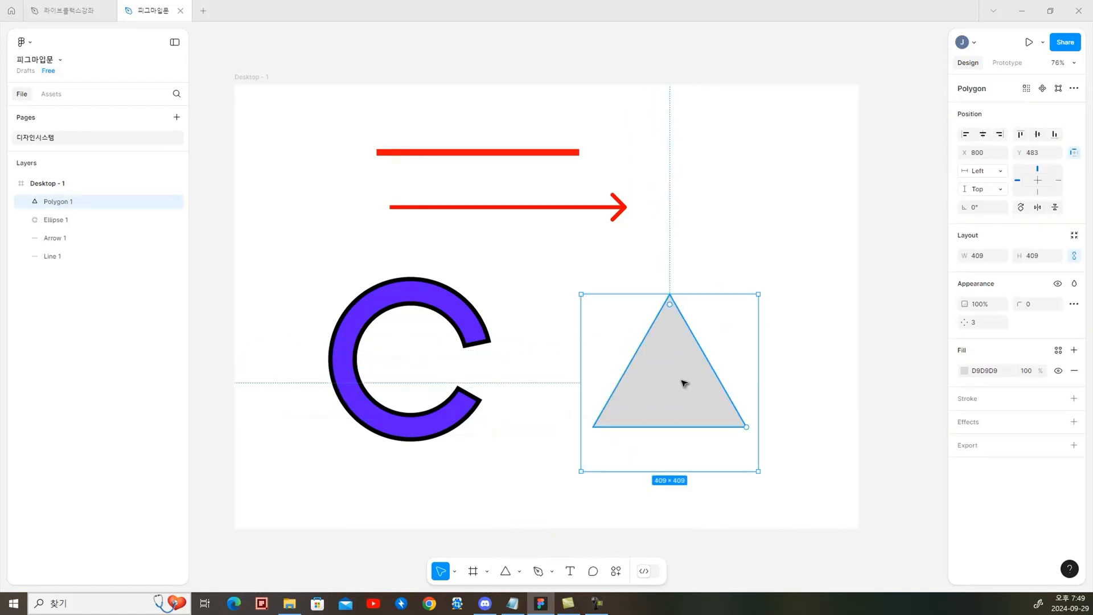
Turn the triangle into a seven-sided polygon with a corner radius of 12
{"action": "mouse_move", "coordinate": [675, 310]}
{"action": "left_mouse_down"}
{"action": "mouse_move", "coordinate": [727, 476]}
{"action": "mouse_move", "coordinate": [678, 317]}
{"action": "left_mouse_up"}
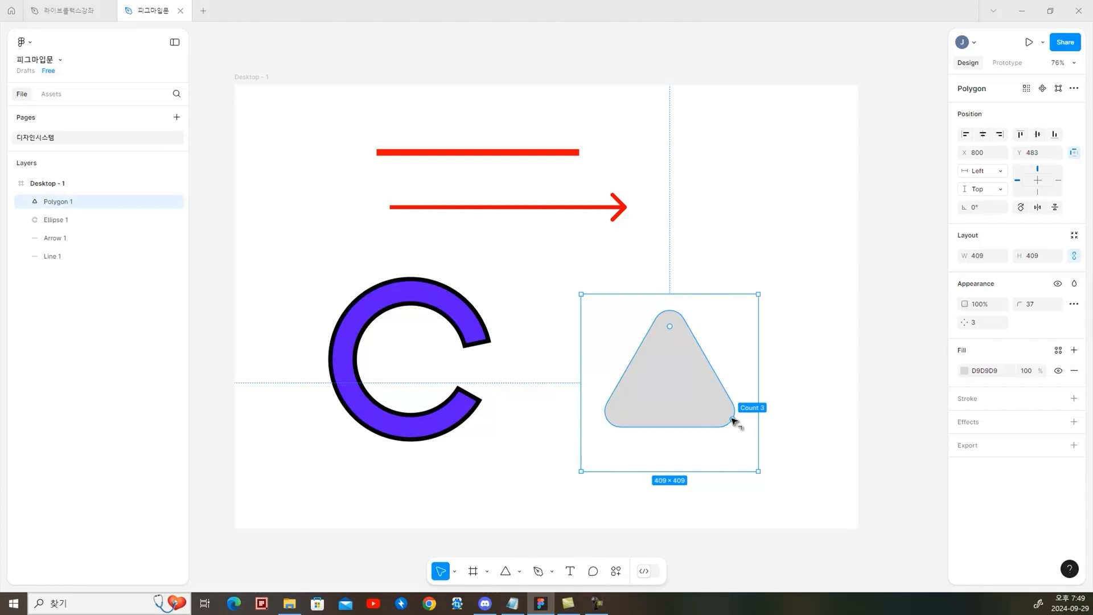
{"action": "left_click_drag", "start_coordinate": [732, 420], "coordinate": [729, 332]}
{"action": "mouse_move", "coordinate": [674, 311]}
{"action": "left_mouse_down"}
{"action": "mouse_move", "coordinate": [677, 300]}
{"action": "mouse_move", "coordinate": [683, 341]}
{"action": "mouse_move", "coordinate": [690, 298]}
{"action": "left_mouse_up"}
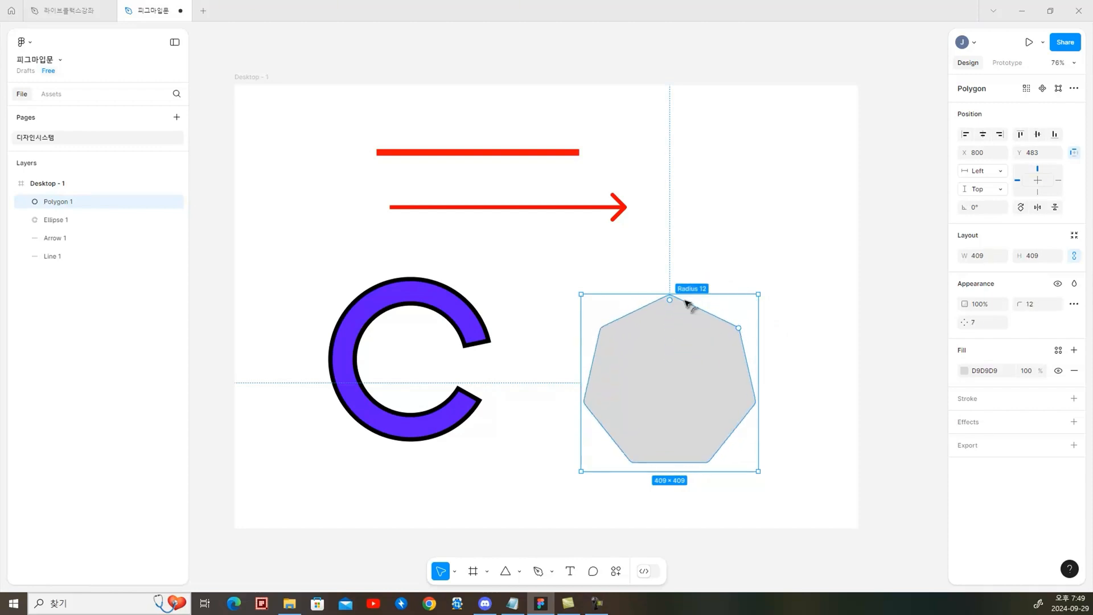
Move the heptagon closer to the ring at X 738 and fill it with purple AF36FF
{"action": "left_click_drag", "start_coordinate": [680, 368], "coordinate": [662, 373]}
{"action": "left_click", "coordinate": [964, 370]}
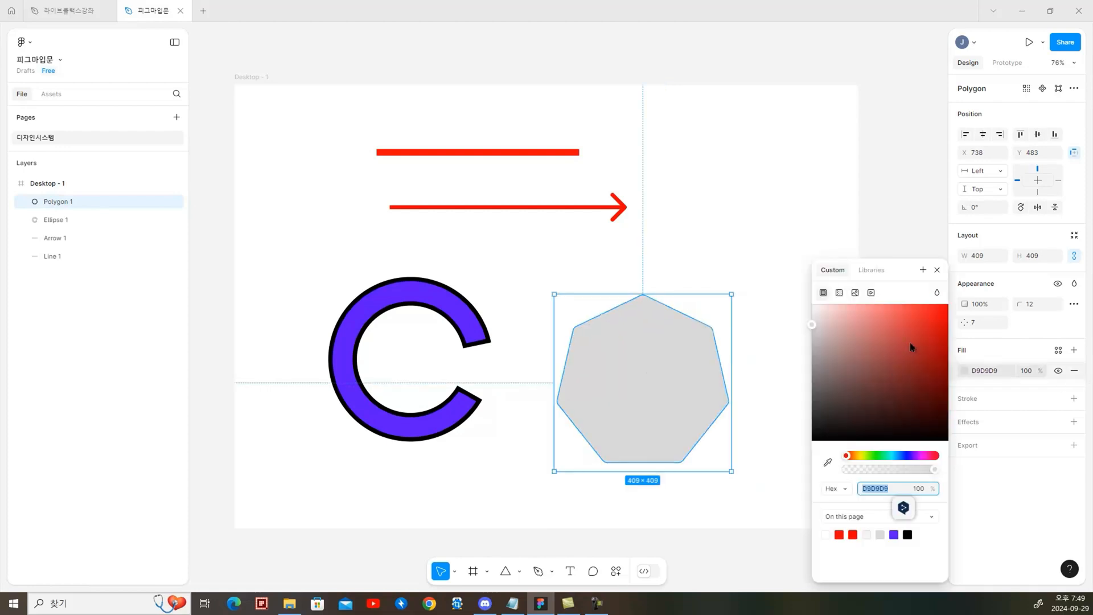
{"action": "left_click_drag", "start_coordinate": [912, 344], "coordinate": [919, 304]}
{"action": "left_click", "coordinate": [914, 455]}
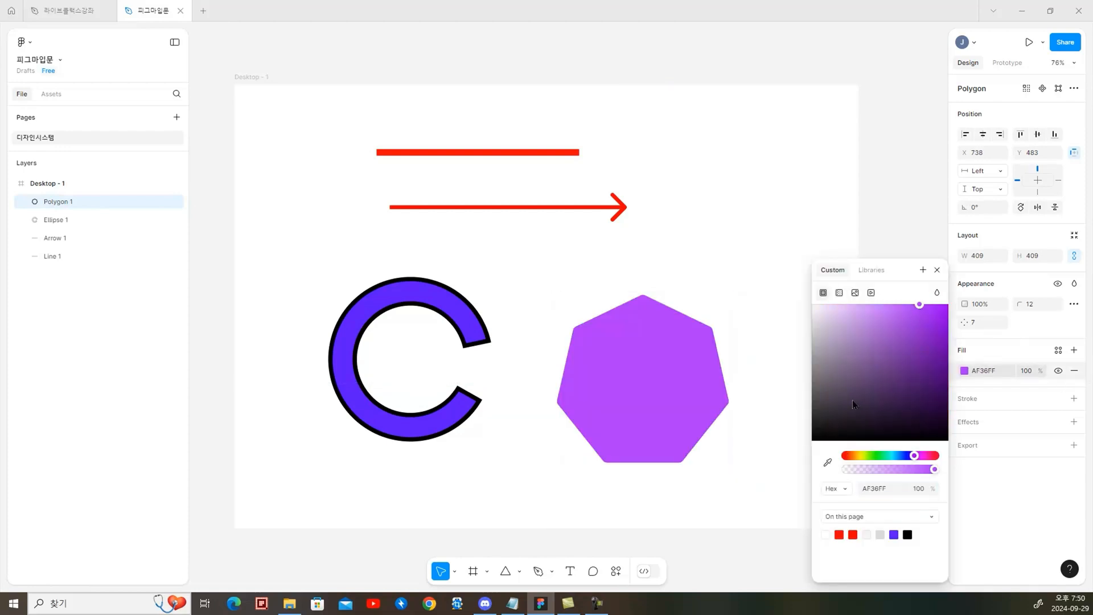
Add a dark blue stroke with a weight of 12 to the heptagon and shift it slightly up toward the ring
{"action": "left_click", "coordinate": [1073, 398]}
{"action": "left_click", "coordinate": [964, 419]}
{"action": "left_click", "coordinate": [908, 371]}
{"action": "left_click", "coordinate": [905, 456]}
{"action": "left_click", "coordinate": [1030, 437]}
{"action": "type", "text": "12"}
{"action": "key", "text": "Return"}
{"action": "left_click_drag", "start_coordinate": [664, 386], "coordinate": [642, 362]}
Draw a five-pointed star about 340 by 340 beside the arrow and try adjusting its corner radius
{"action": "left_click_drag", "start_coordinate": [748, 163], "coordinate": [710, 186]}
{"action": "left_click", "coordinate": [519, 571]}
{"action": "left_click", "coordinate": [536, 529]}
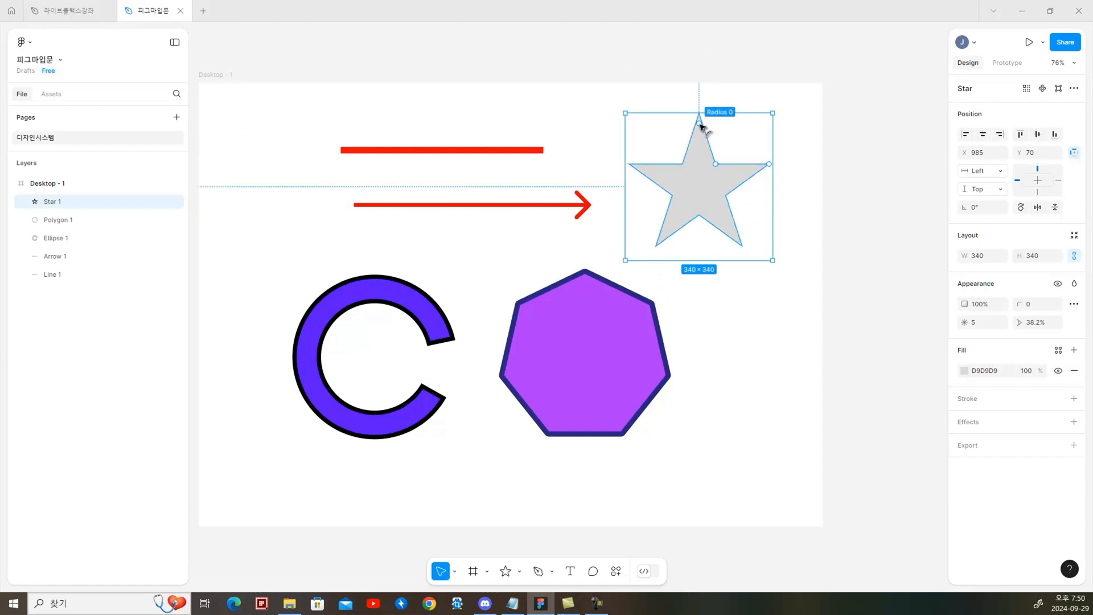
{"action": "left_click_drag", "start_coordinate": [700, 127], "coordinate": [757, 166]}
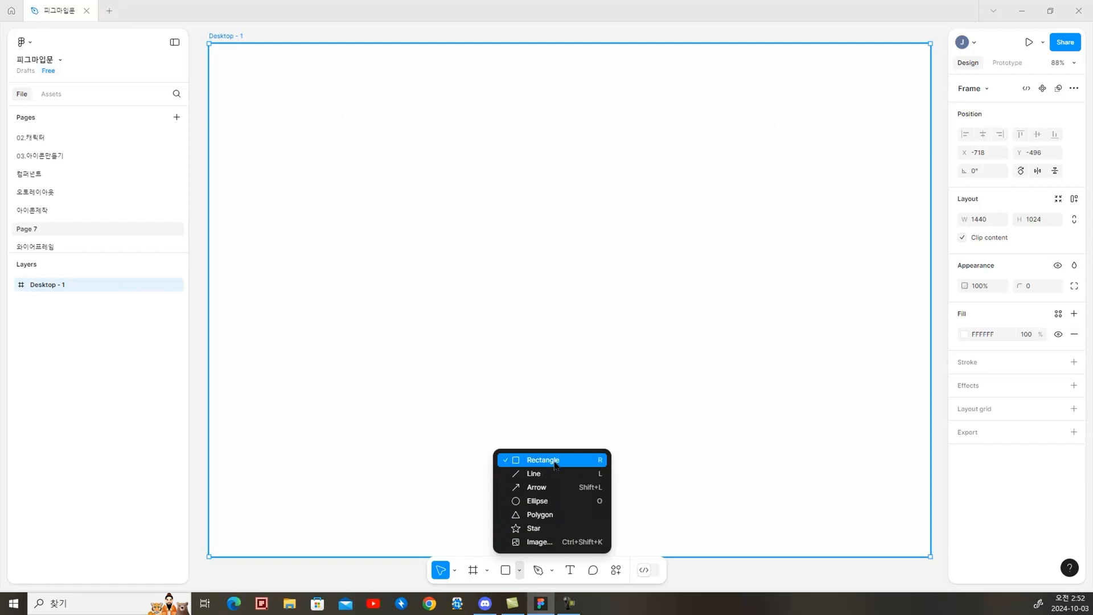
Draw a rectangle about 398 by 325 inside the empty Desktop - 1 frame on Page 7
{"action": "left_click", "coordinate": [543, 460]}
{"action": "left_click_drag", "start_coordinate": [427, 195], "coordinate": [627, 358]}
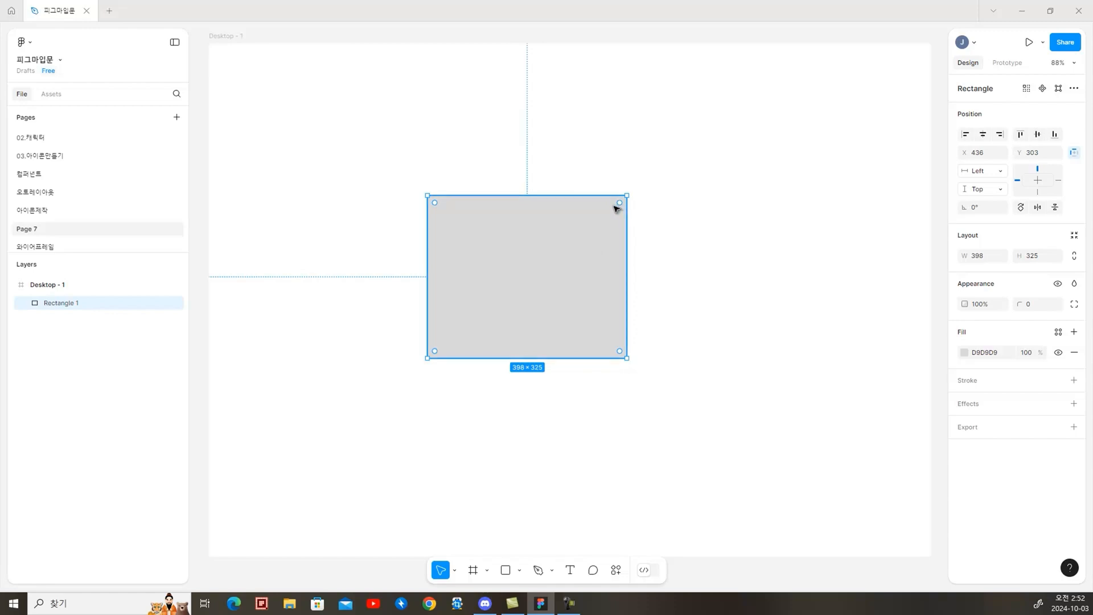
Round the rectangle's corners to a radius of 35, and set both bottom corners to 0
{"action": "left_click_drag", "start_coordinate": [616, 205], "coordinate": [613, 215]}
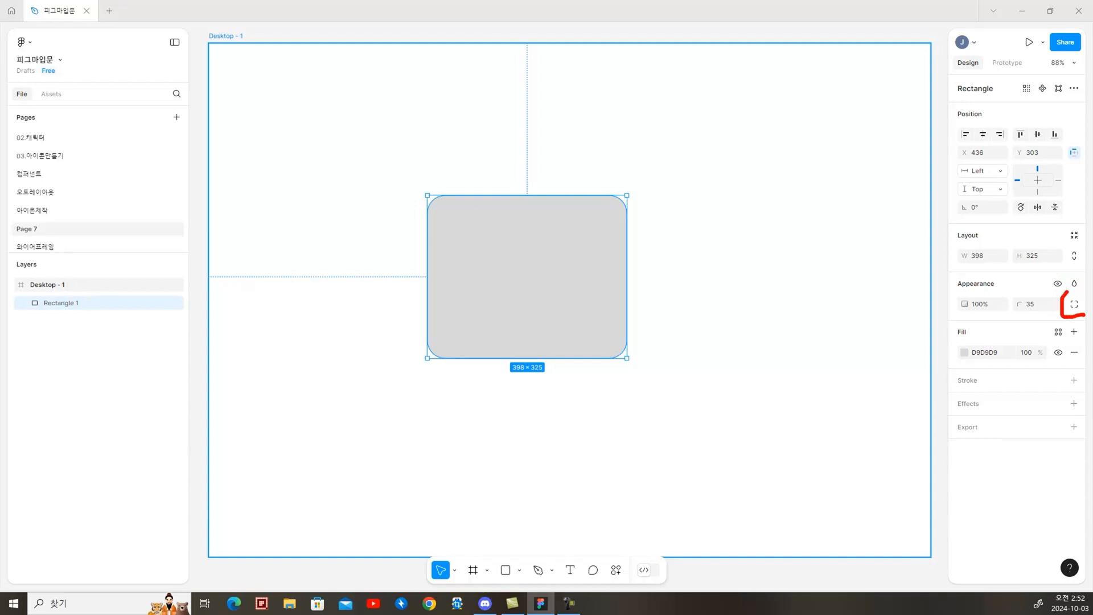
{"action": "left_click", "coordinate": [1074, 305]}
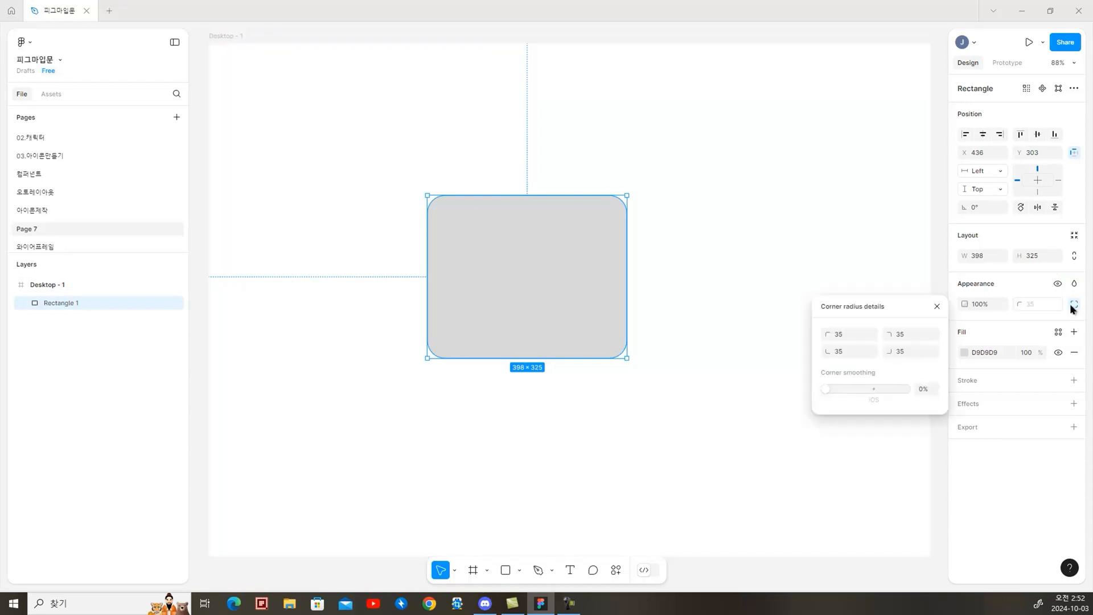
{"action": "left_click", "coordinate": [845, 352]}
{"action": "type", "text": "0"}
{"action": "left_click", "coordinate": [919, 353]}
{"action": "type", "text": "0"}
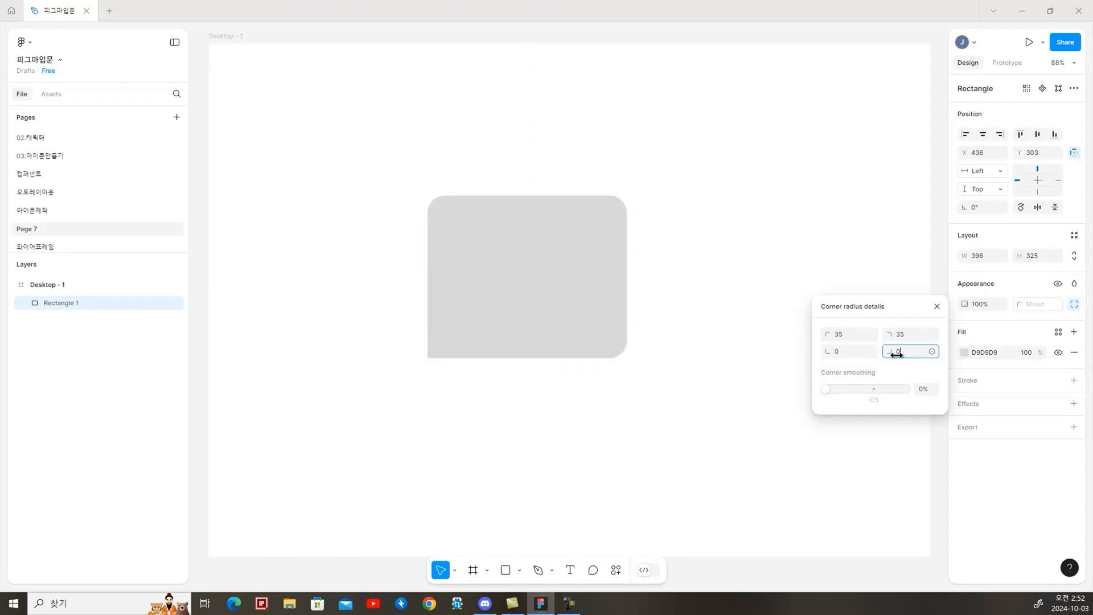
{"action": "left_click", "coordinate": [597, 417]}
{"action": "left_click", "coordinate": [552, 322]}
{"action": "left_click", "coordinate": [785, 410]}
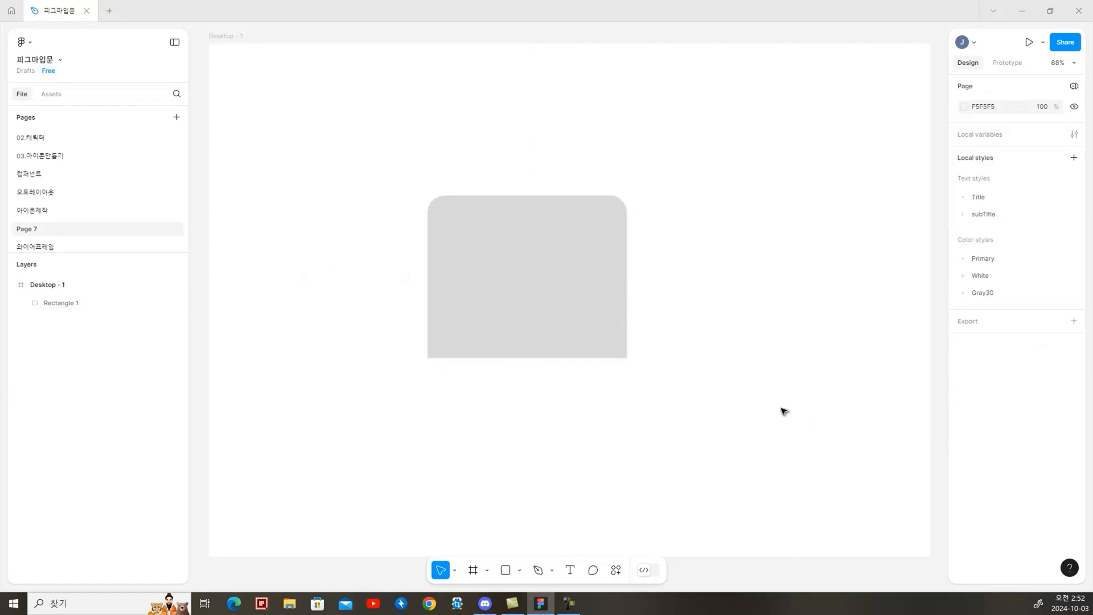
Draw a horizontal line about 658 long below the rectangle with the Pen tool and show its stroke settings
{"action": "left_click", "coordinate": [597, 343]}
{"action": "key", "text": "p"}
{"action": "left_click", "coordinate": [449, 397]}
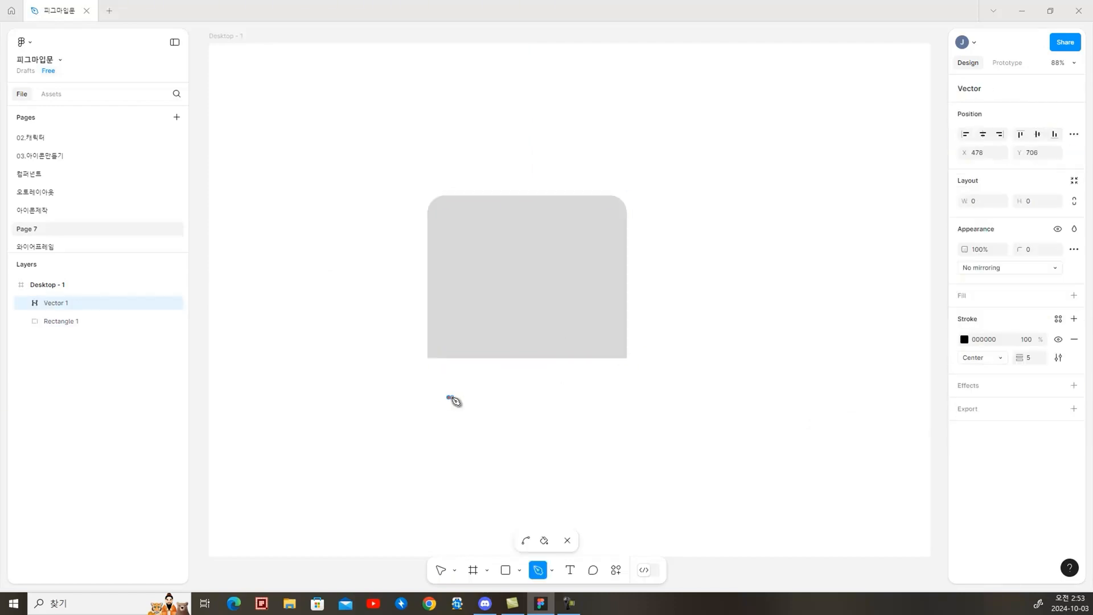
{"action": "left_click", "coordinate": [775, 388], "text": "shift"}
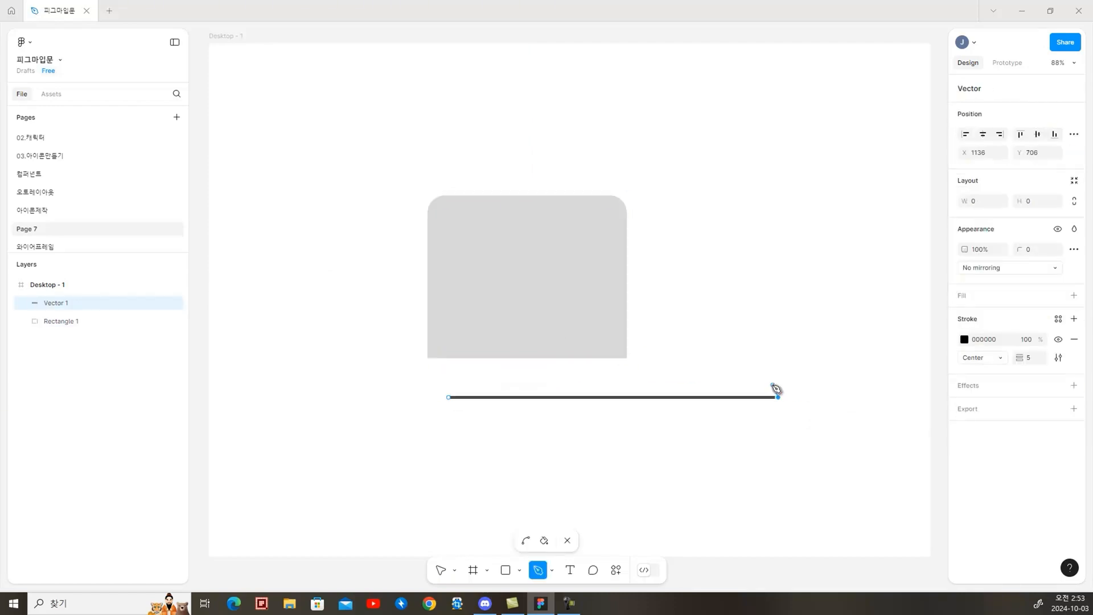
{"action": "left_click", "coordinate": [1058, 357]}
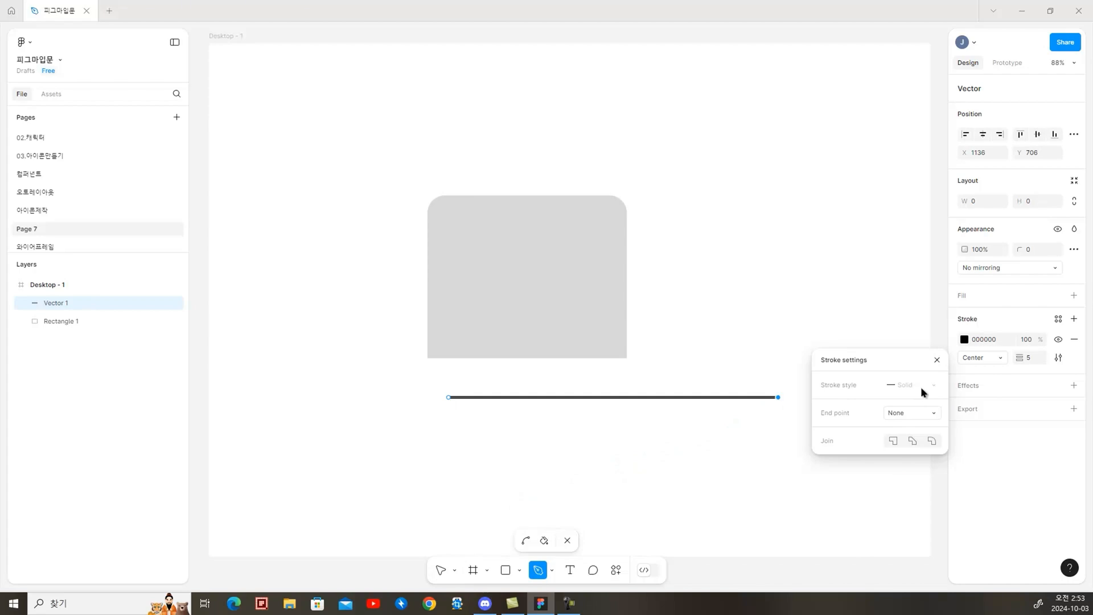
{"action": "left_click", "coordinate": [439, 570]}
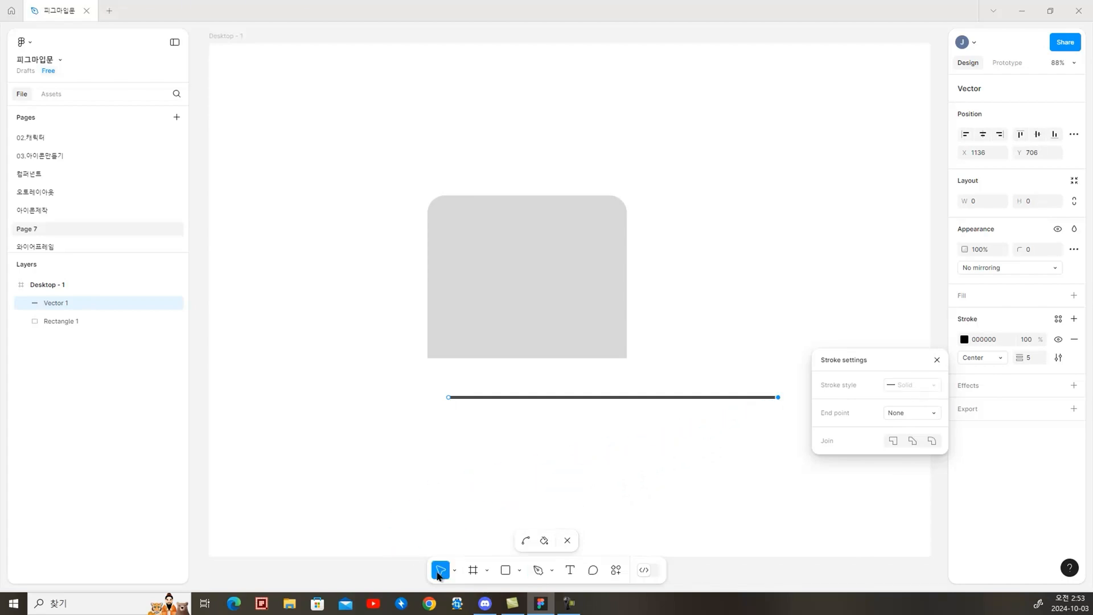
{"action": "key", "text": "Escape"}
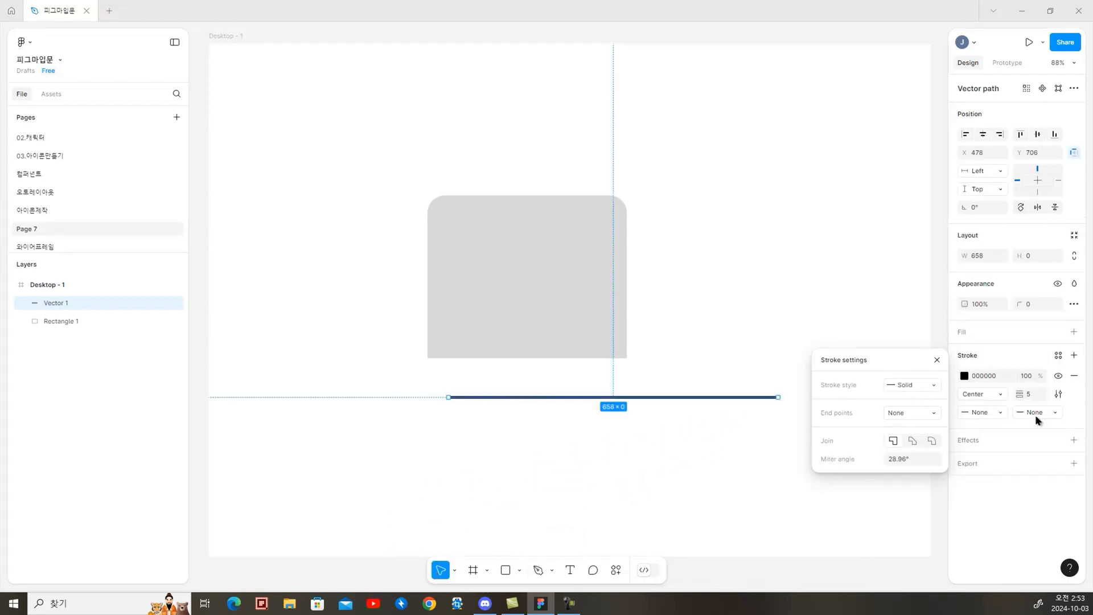
Try the Dash stroke style on the line and return it to Solid
{"action": "left_click", "coordinate": [922, 383]}
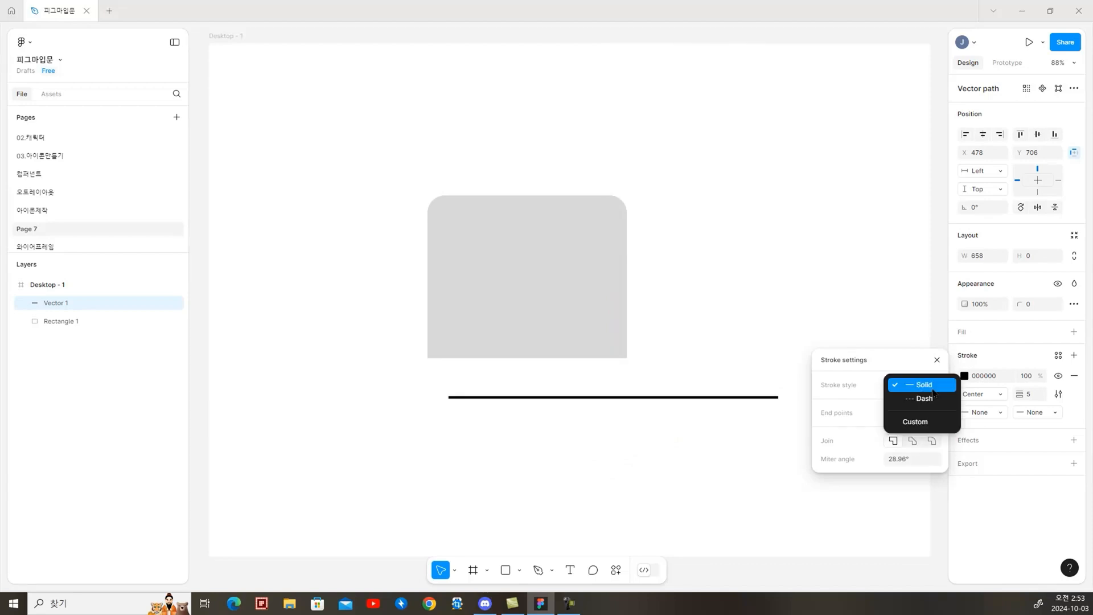
{"action": "left_click", "coordinate": [932, 397]}
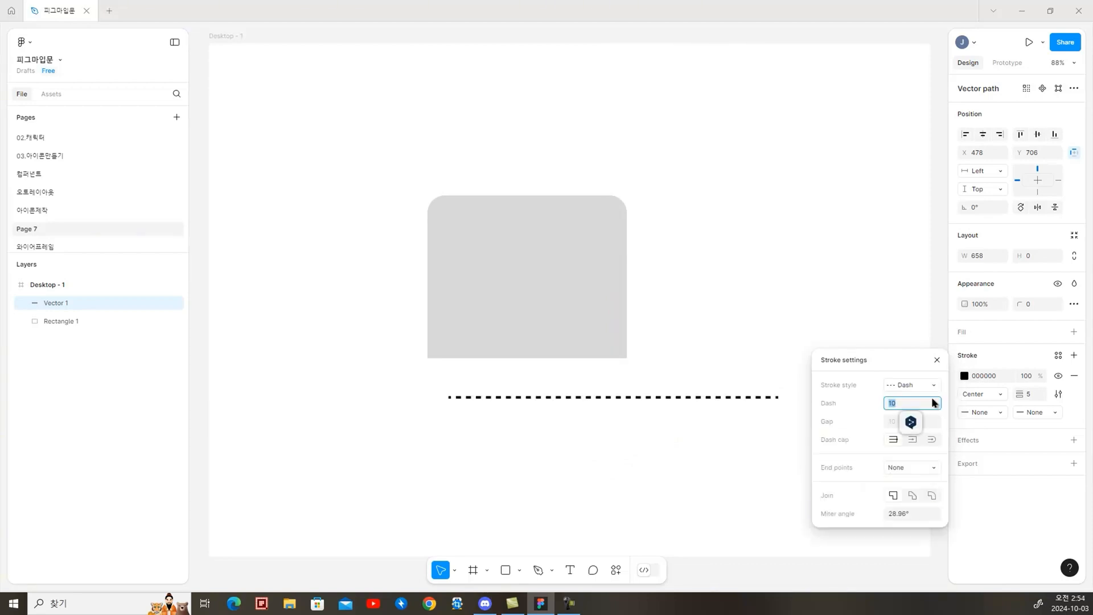
{"action": "left_click", "coordinate": [927, 385]}
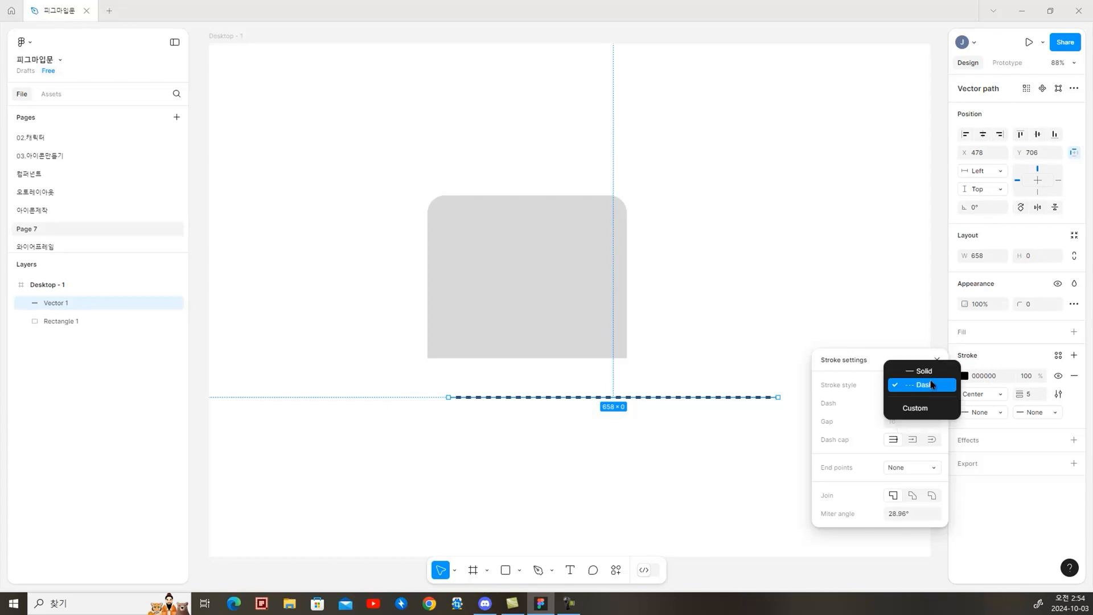
{"action": "left_click", "coordinate": [923, 367]}
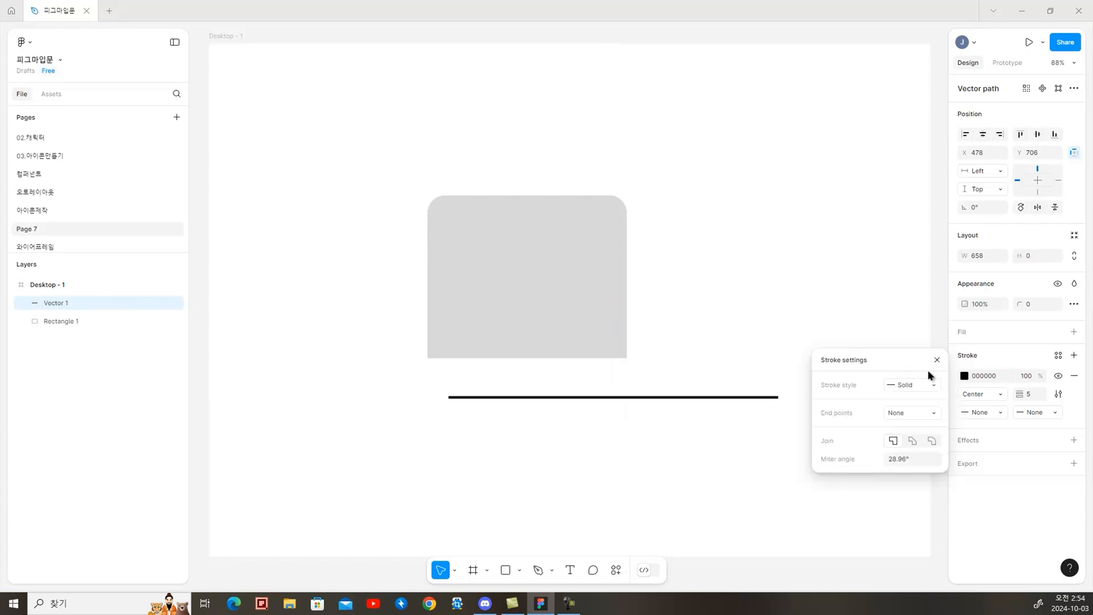
Try triangle arrowheads on both end points of the line
{"action": "left_click", "coordinate": [932, 419]}
{"action": "left_click", "coordinate": [927, 428]}
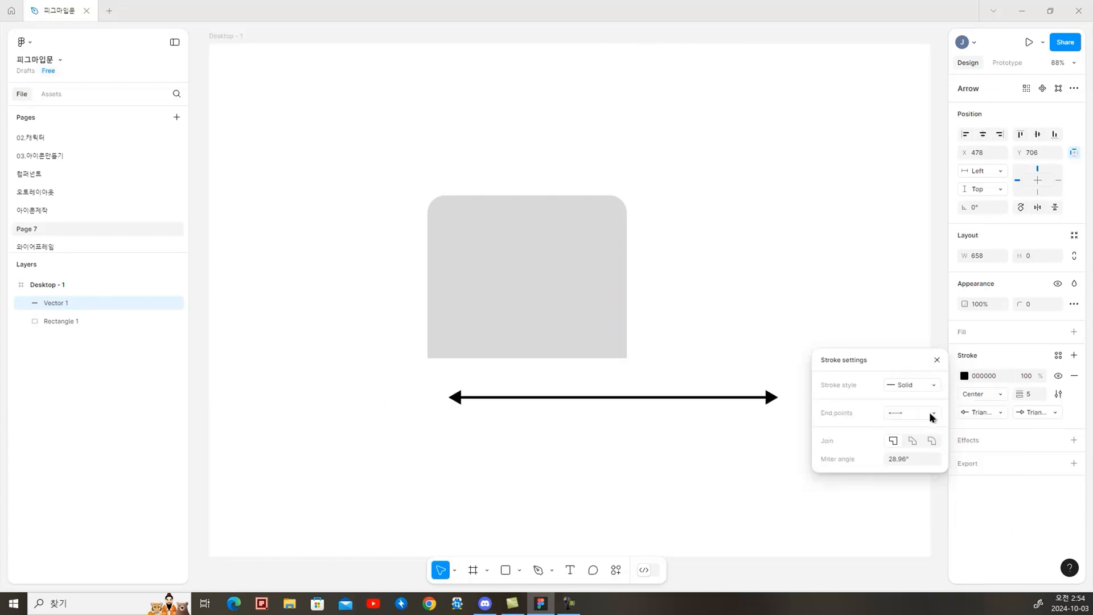
{"action": "left_click", "coordinate": [931, 417]}
{"action": "left_click", "coordinate": [1003, 504]}
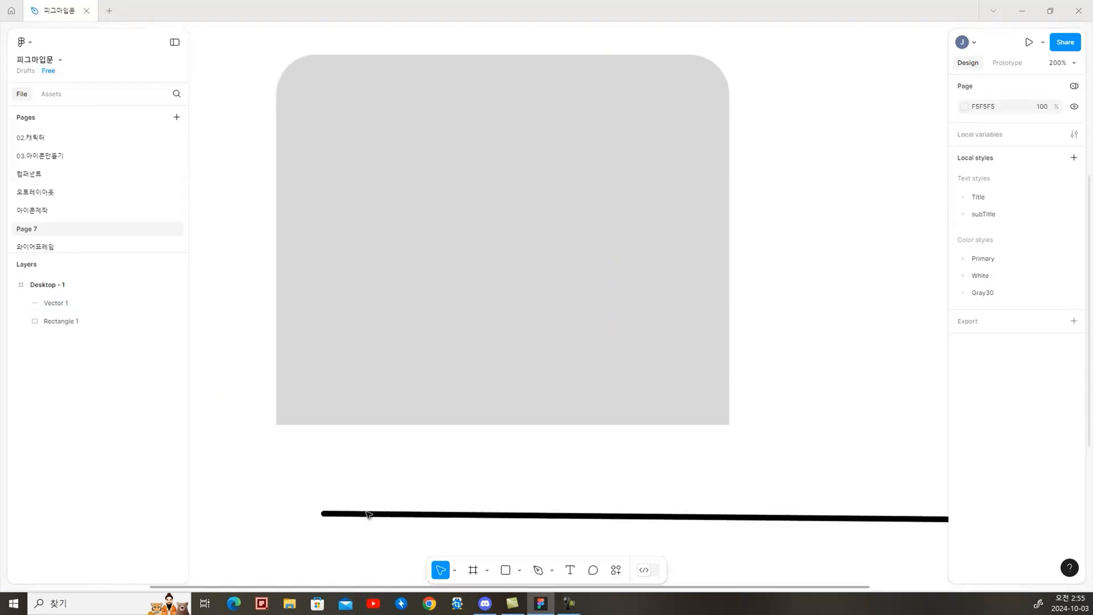
Set the start point of the line below the rectangle to Square
{"action": "key", "text": "ctrl+2"}
{"action": "mouse_move", "coordinate": [340, 544]}
{"action": "left_mouse_down"}
{"action": "mouse_move", "coordinate": [355, 480]}
{"action": "mouse_move", "coordinate": [345, 566]}
{"action": "left_mouse_up"}
{"action": "mouse_move", "coordinate": [451, 414]}
{"action": "left_mouse_down"}
{"action": "mouse_move", "coordinate": [399, 428]}
{"action": "mouse_move", "coordinate": [439, 486]}
{"action": "left_mouse_up"}
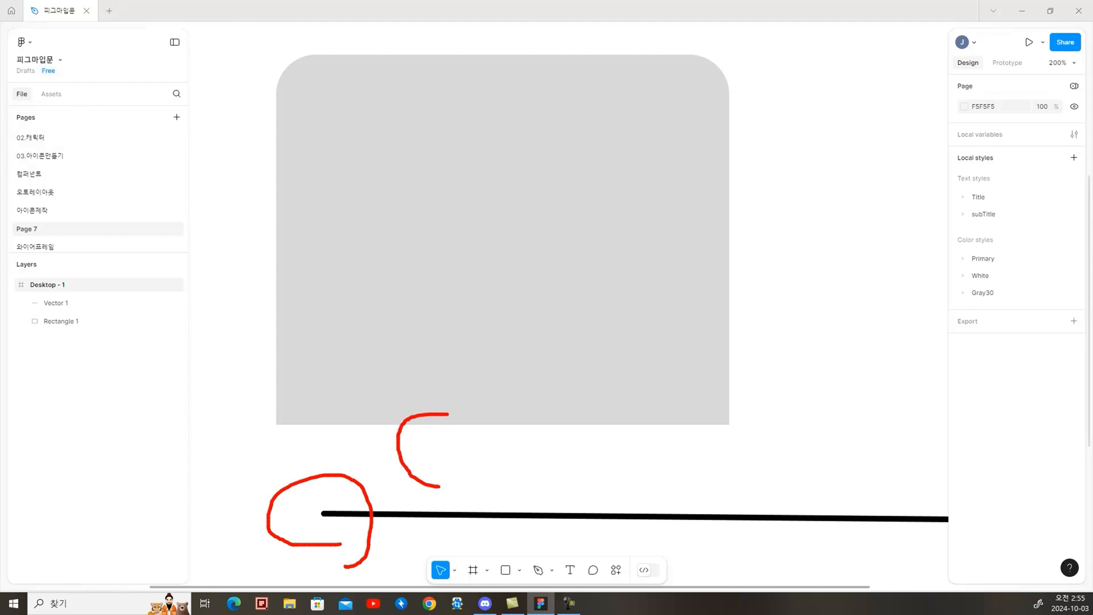
{"action": "key", "text": "Escape"}
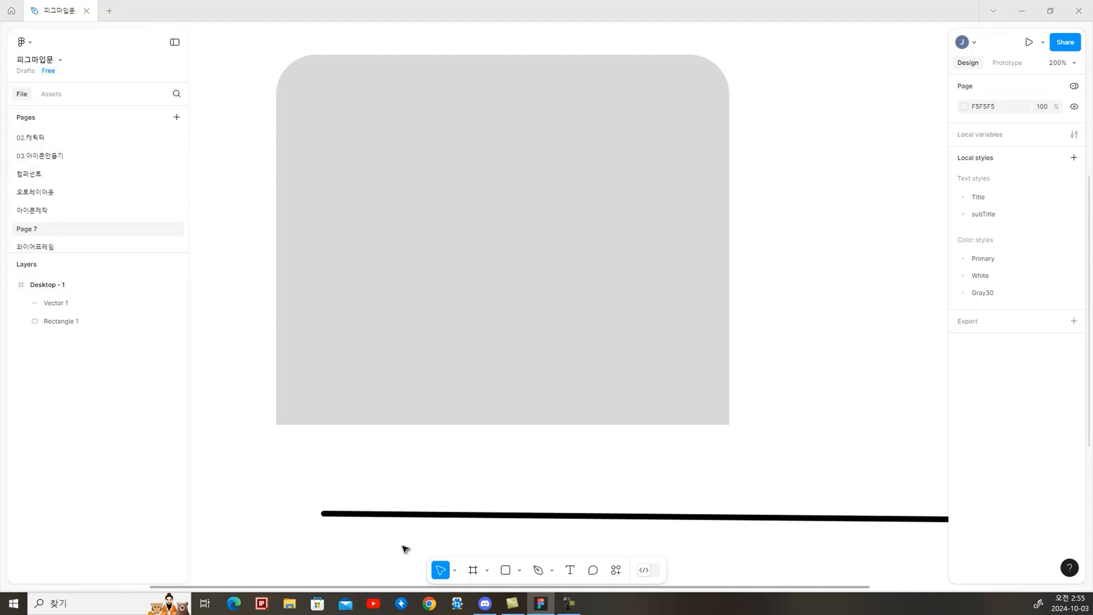
{"action": "left_click", "coordinate": [453, 515]}
{"action": "left_click", "coordinate": [983, 412]}
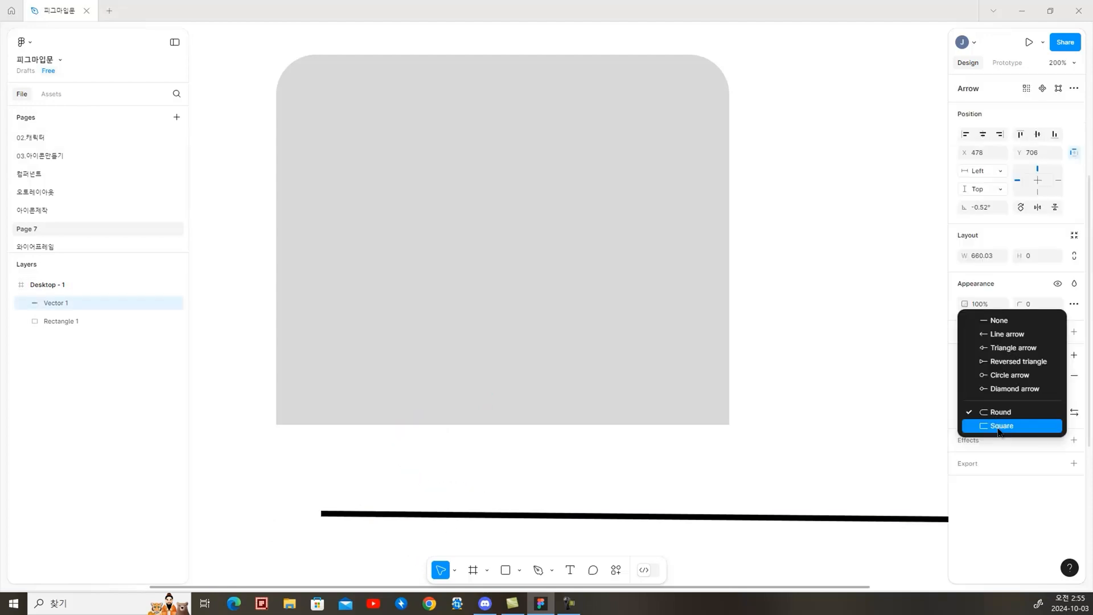
{"action": "left_click", "coordinate": [1000, 425]}
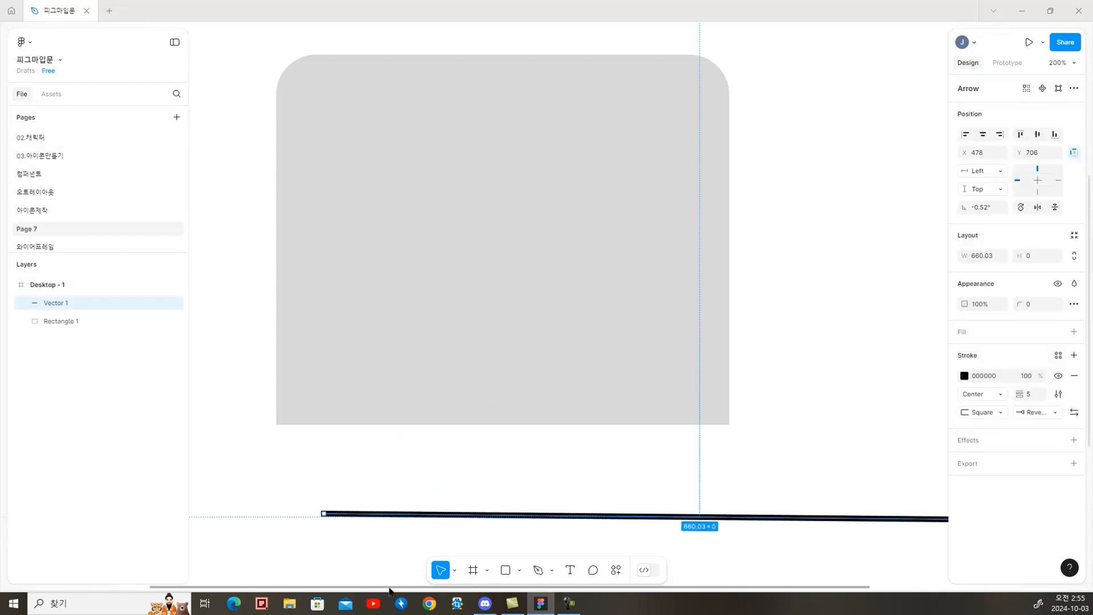
{"action": "left_click", "coordinate": [317, 545]}
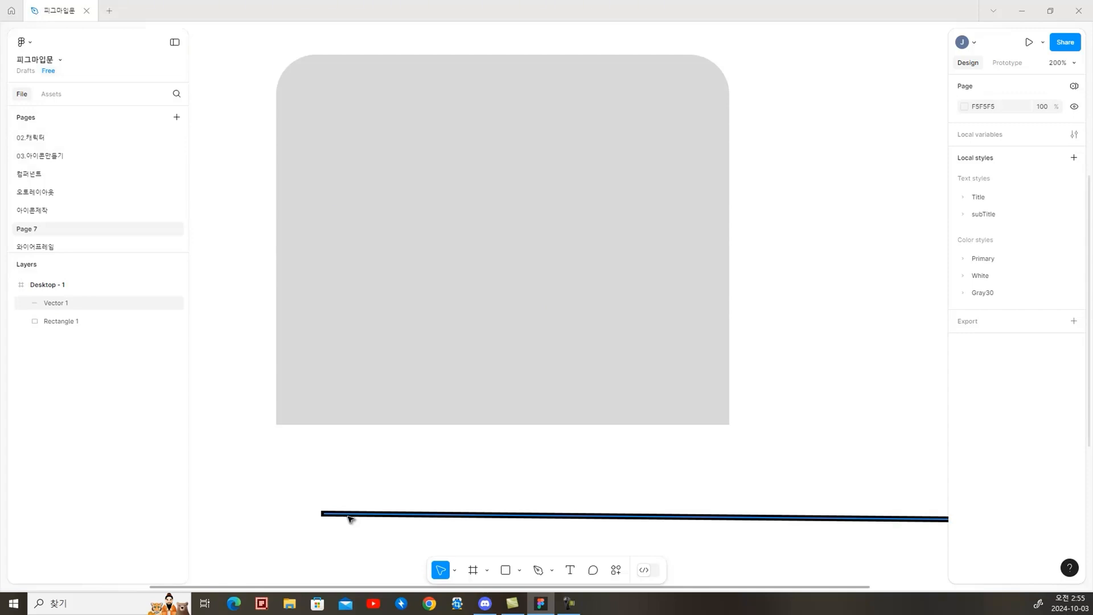
Add a black 000000 stroke with a weight of 10 to the grey rectangle
{"action": "left_click", "coordinate": [722, 415]}
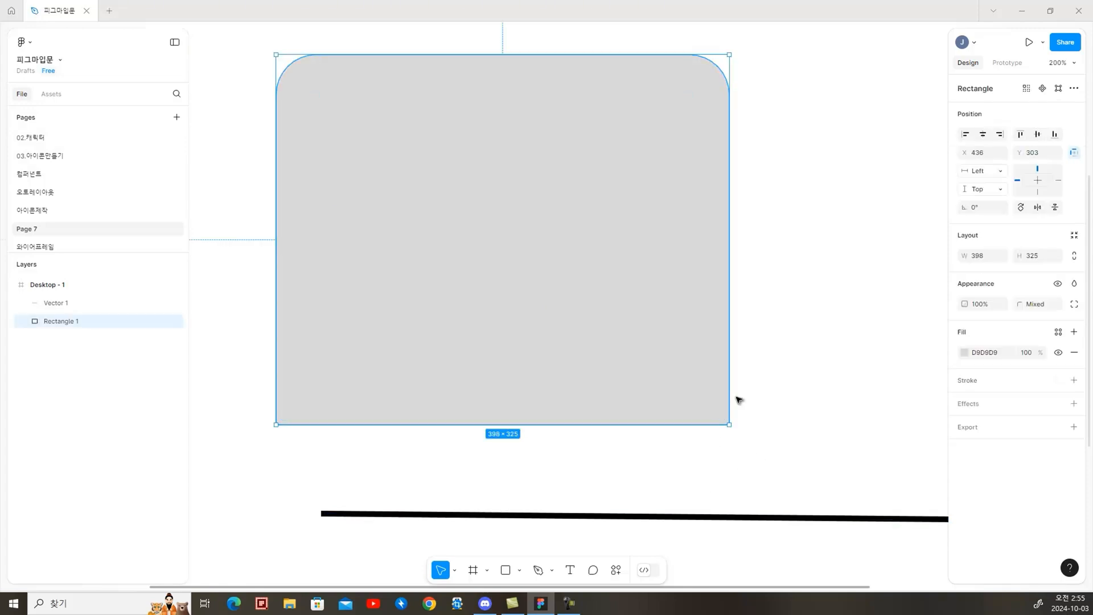
{"action": "left_click", "coordinate": [1074, 380]}
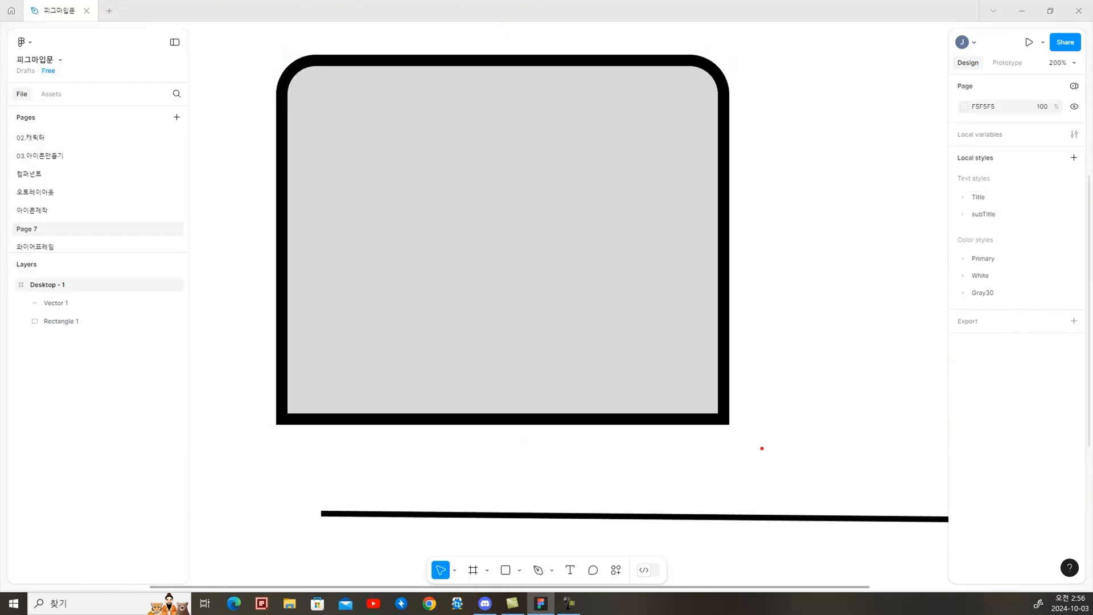
{"action": "left_click_drag", "start_coordinate": [753, 448], "coordinate": [709, 411]}
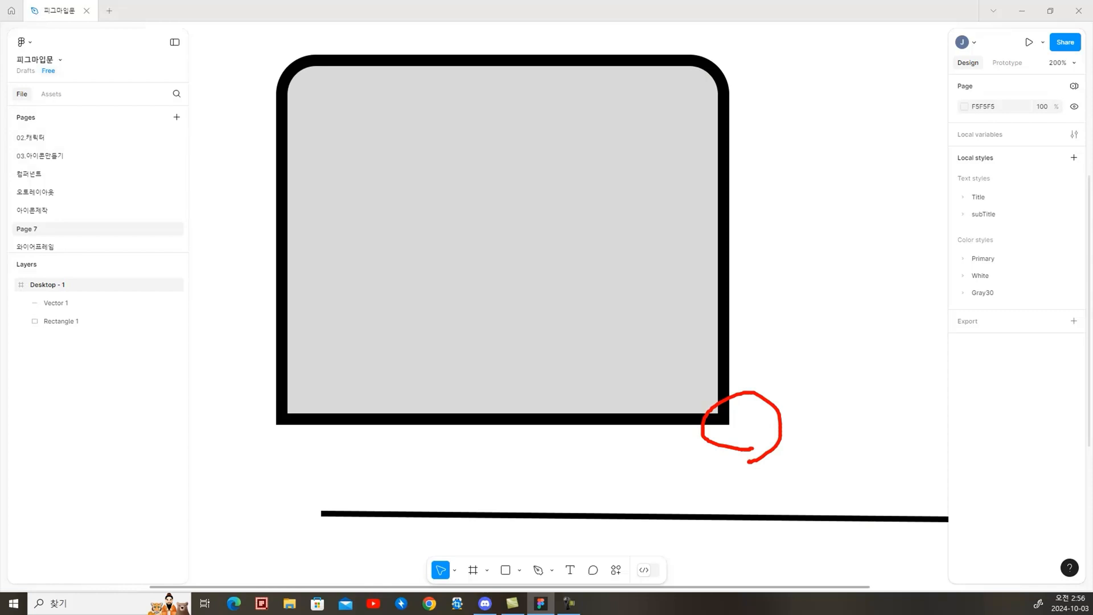
Try the Bevel join on the rectangle's stroke, choose the Round join and place the stroke Outside
{"action": "left_click", "coordinate": [701, 406]}
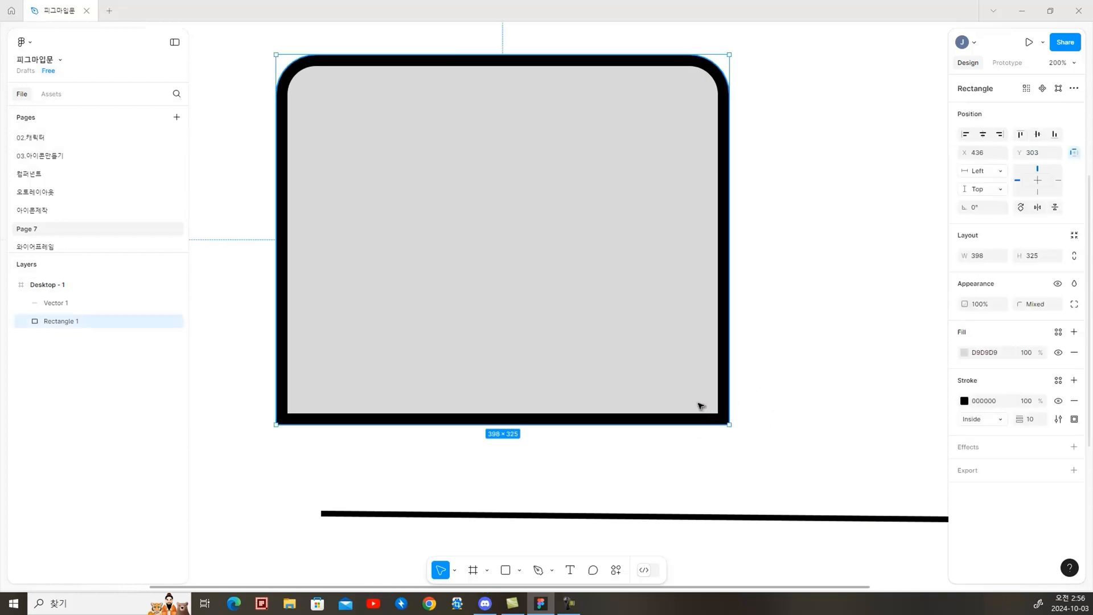
{"action": "left_click", "coordinate": [1058, 419]}
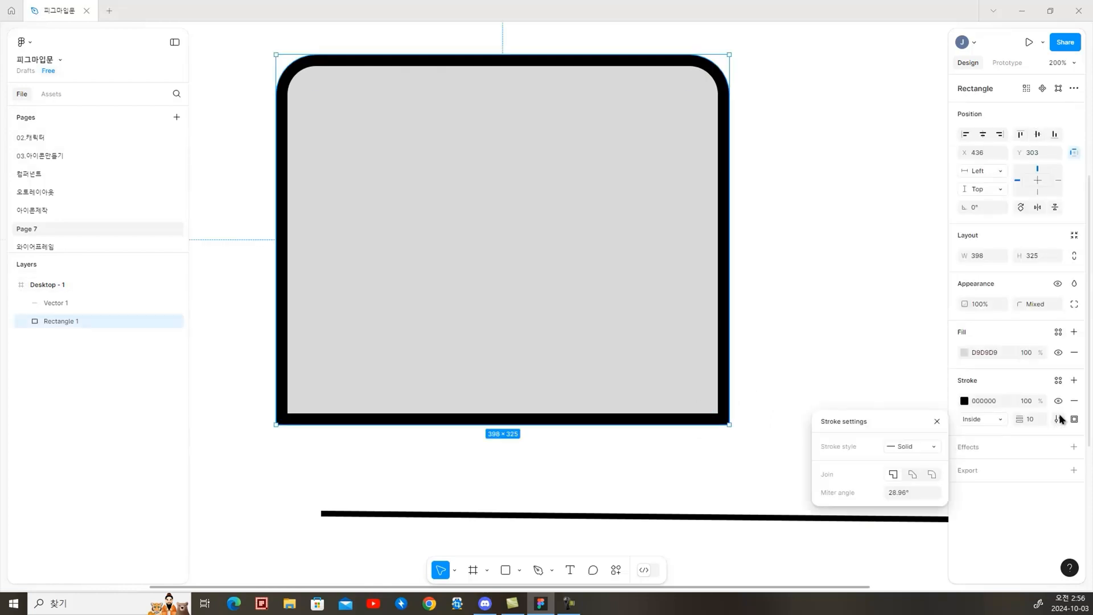
{"action": "left_click", "coordinate": [912, 475]}
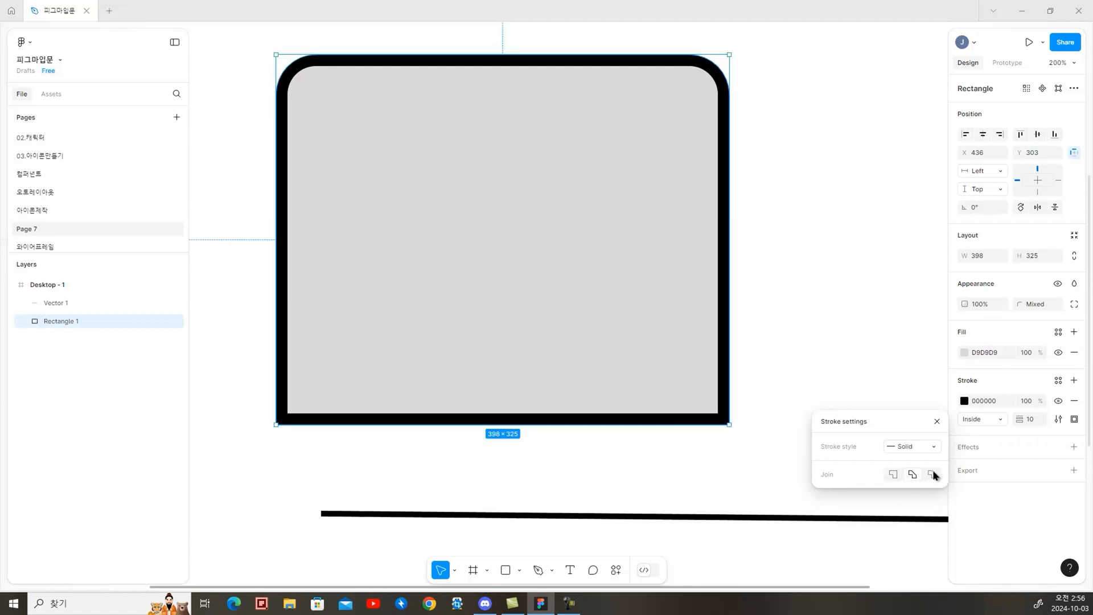
{"action": "left_click", "coordinate": [933, 475]}
{"action": "left_click", "coordinate": [1002, 418]}
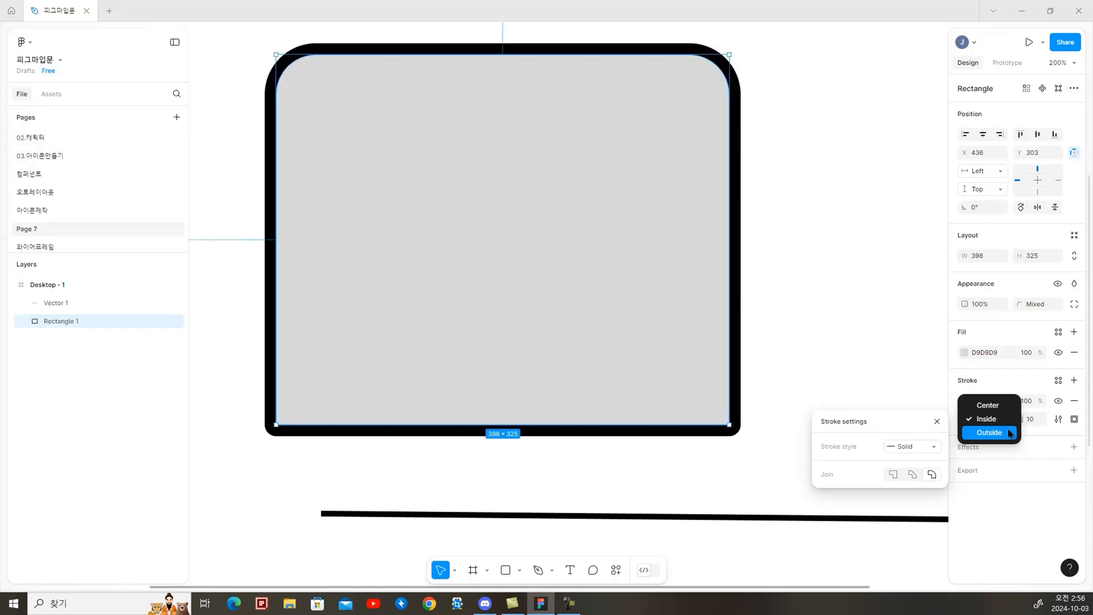
{"action": "left_click", "coordinate": [1009, 434]}
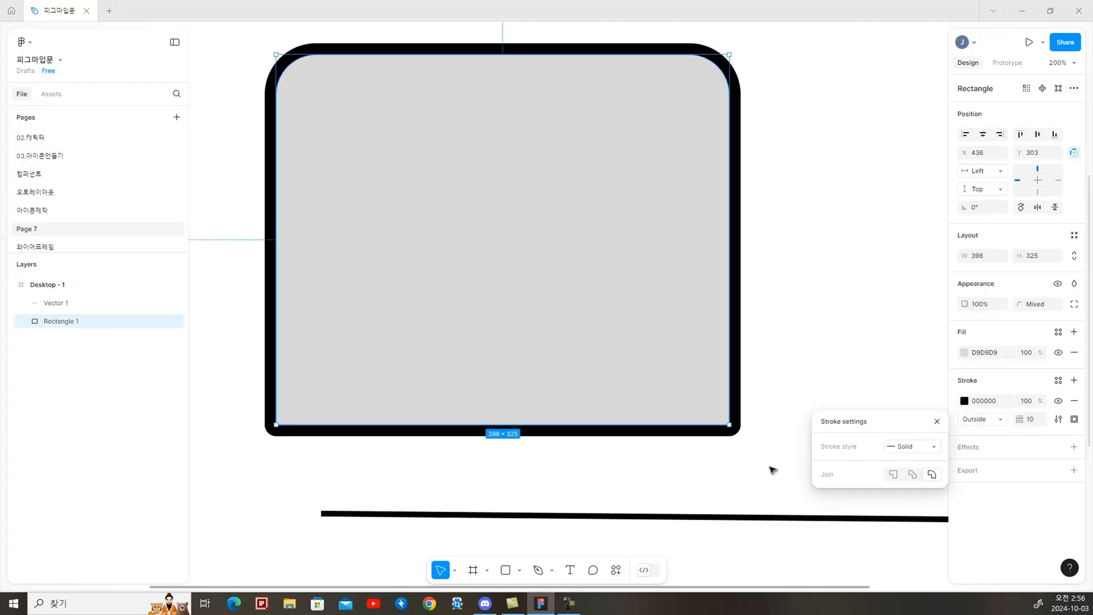
{"action": "mouse_move", "coordinate": [723, 457]}
{"action": "left_mouse_down"}
{"action": "mouse_move", "coordinate": [757, 403]}
{"action": "mouse_move", "coordinate": [744, 454]}
{"action": "mouse_move", "coordinate": [721, 458]}
{"action": "left_mouse_up"}
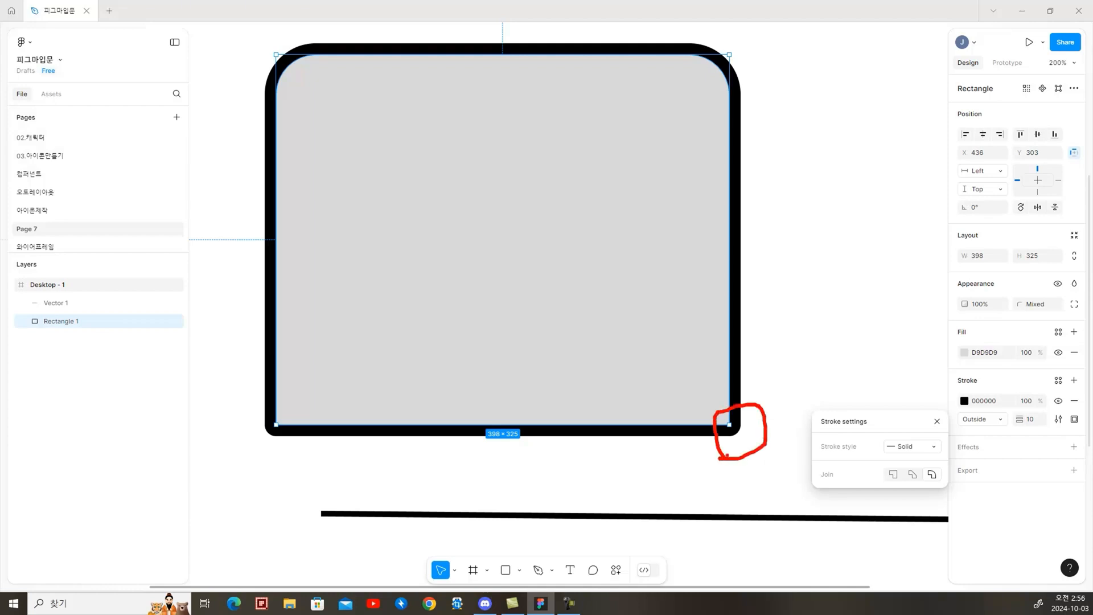
Draw an open M-shaped zigzag path about 128 by 102 beside the rectangle with the Pen tool
{"action": "key", "text": "p"}
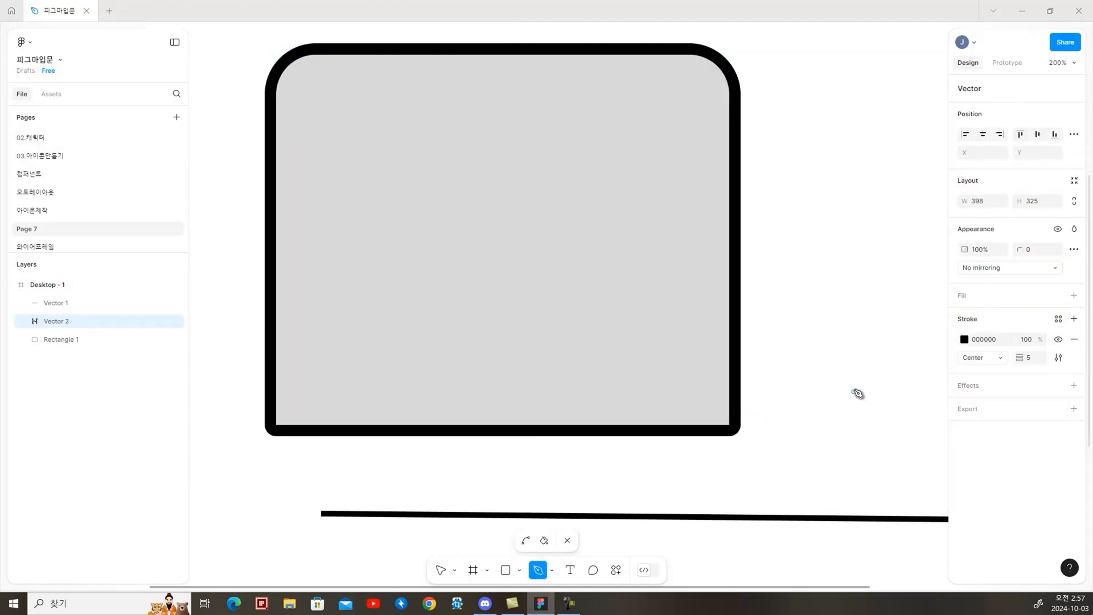
{"action": "left_click", "coordinate": [784, 399]}
{"action": "left_click", "coordinate": [832, 292]}
{"action": "left_click", "coordinate": [882, 395]}
{"action": "left_click", "coordinate": [901, 282]}
{"action": "left_click", "coordinate": [930, 394]}
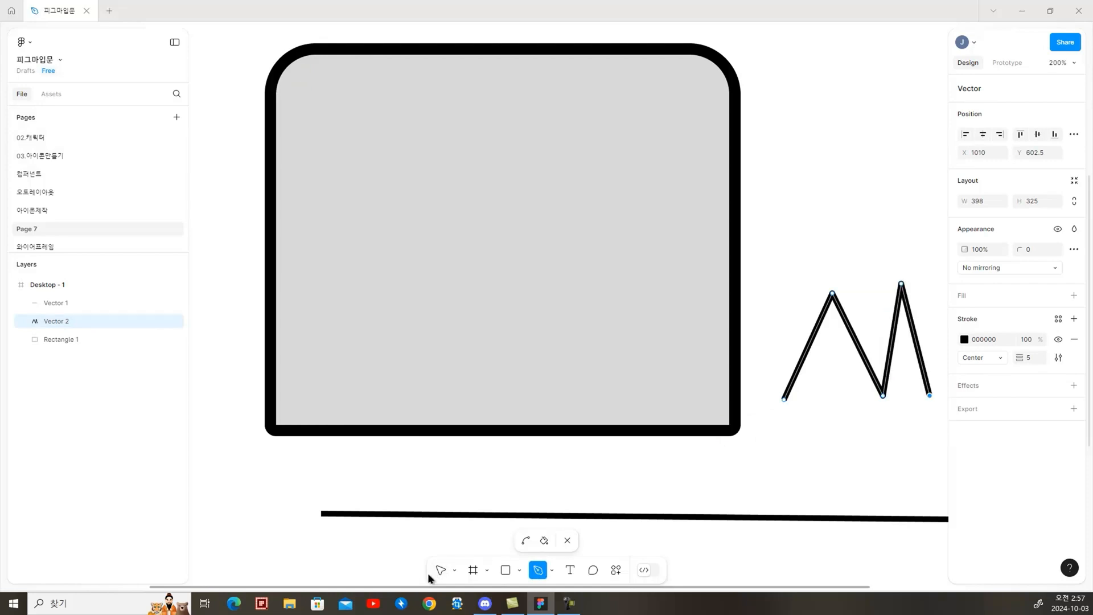
{"action": "left_click", "coordinate": [437, 572]}
{"action": "key", "text": "Escape"}
{"action": "key", "text": "Escape"}
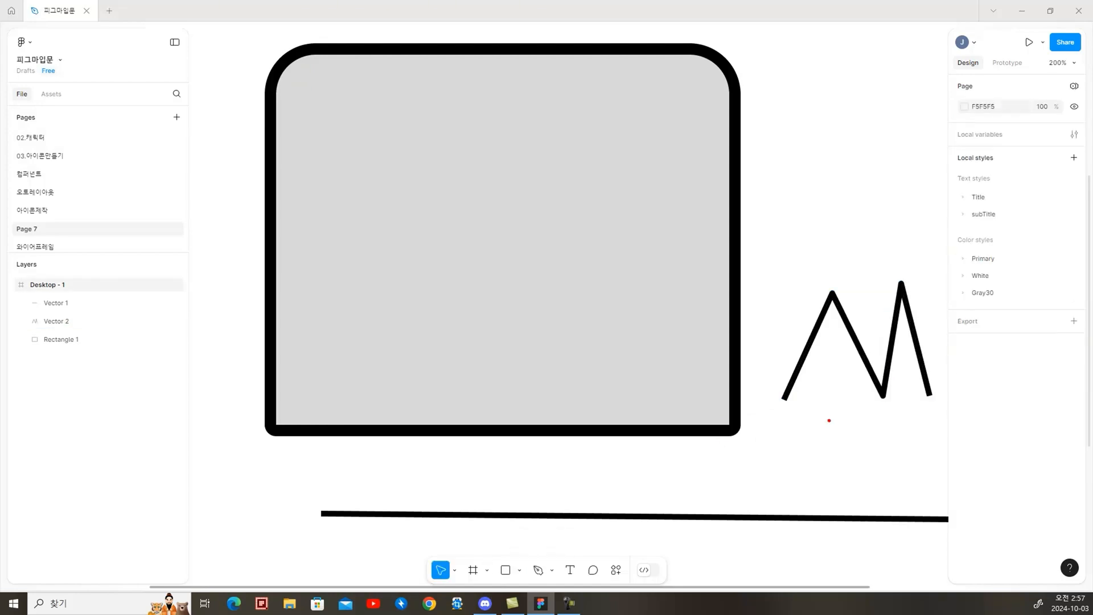
Give the zigzag path's stroke a Round join and Round end points
{"action": "mouse_move", "coordinate": [818, 411]}
{"action": "left_mouse_down"}
{"action": "mouse_move", "coordinate": [769, 410]}
{"action": "mouse_move", "coordinate": [811, 404]}
{"action": "left_mouse_up"}
{"action": "mouse_move", "coordinate": [893, 398]}
{"action": "left_mouse_down"}
{"action": "mouse_move", "coordinate": [861, 403]}
{"action": "mouse_move", "coordinate": [877, 367]}
{"action": "mouse_move", "coordinate": [892, 408]}
{"action": "left_mouse_up"}
{"action": "left_click", "coordinate": [922, 361]}
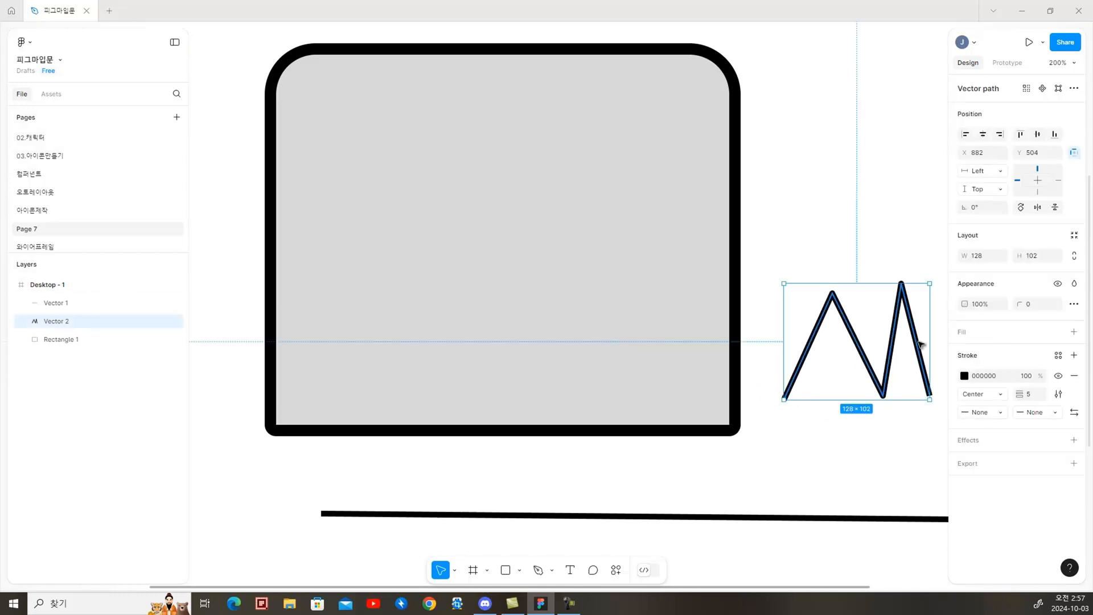
{"action": "left_click", "coordinate": [1059, 394]}
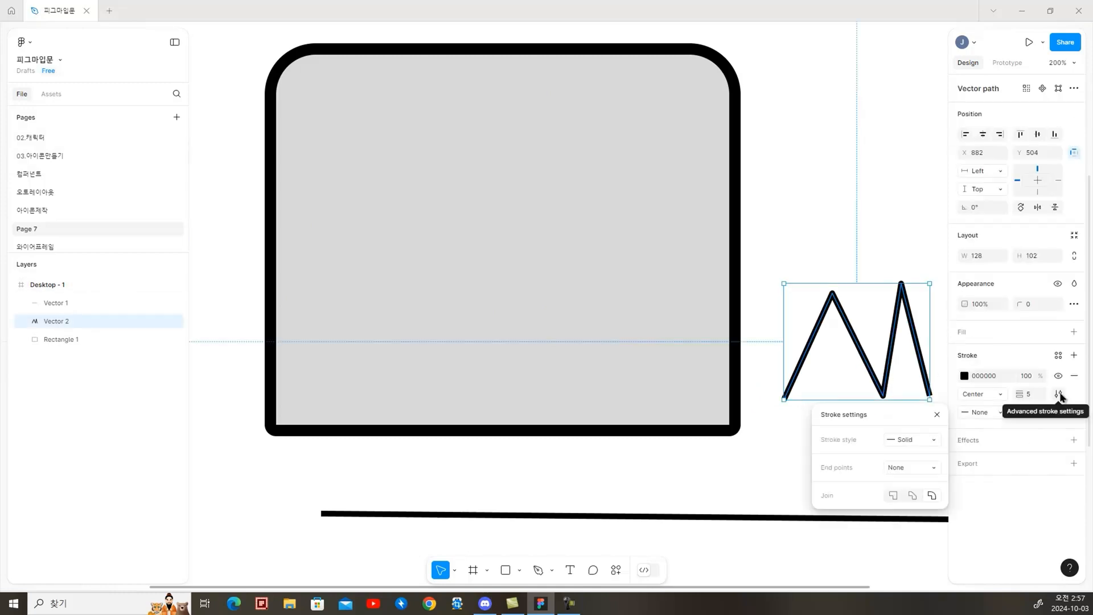
{"action": "left_click", "coordinate": [934, 496]}
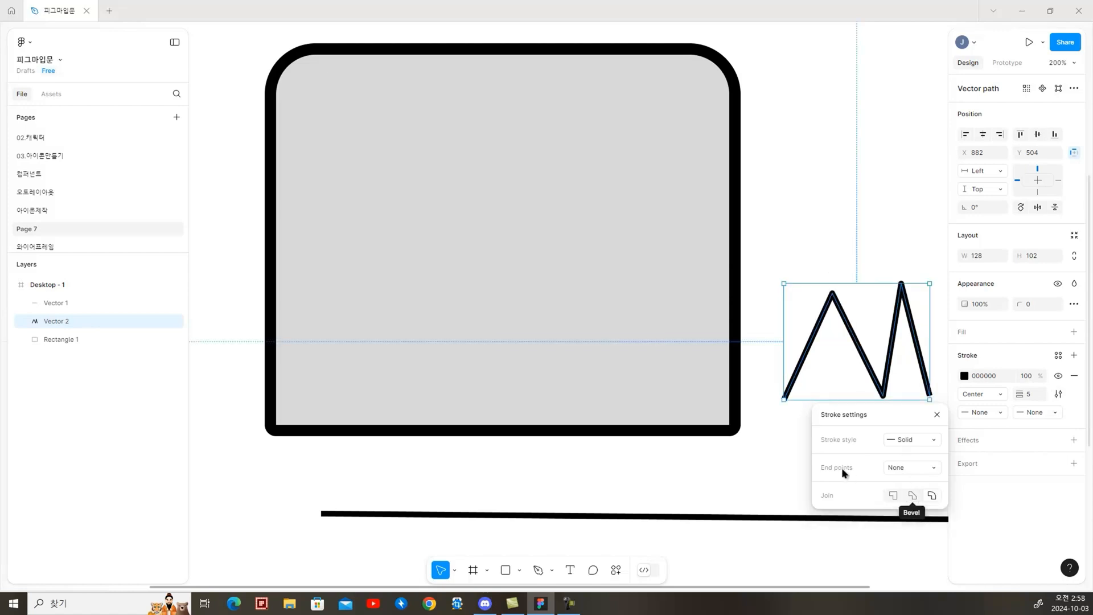
{"action": "left_click", "coordinate": [934, 470]}
{"action": "left_click", "coordinate": [926, 558]}
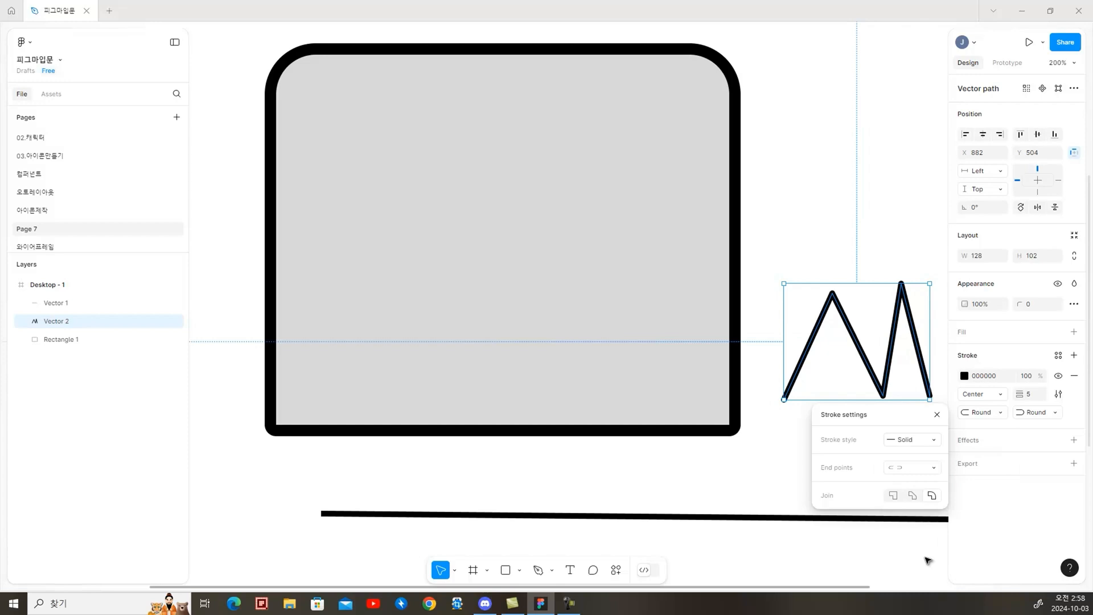
{"action": "left_click", "coordinate": [773, 469]}
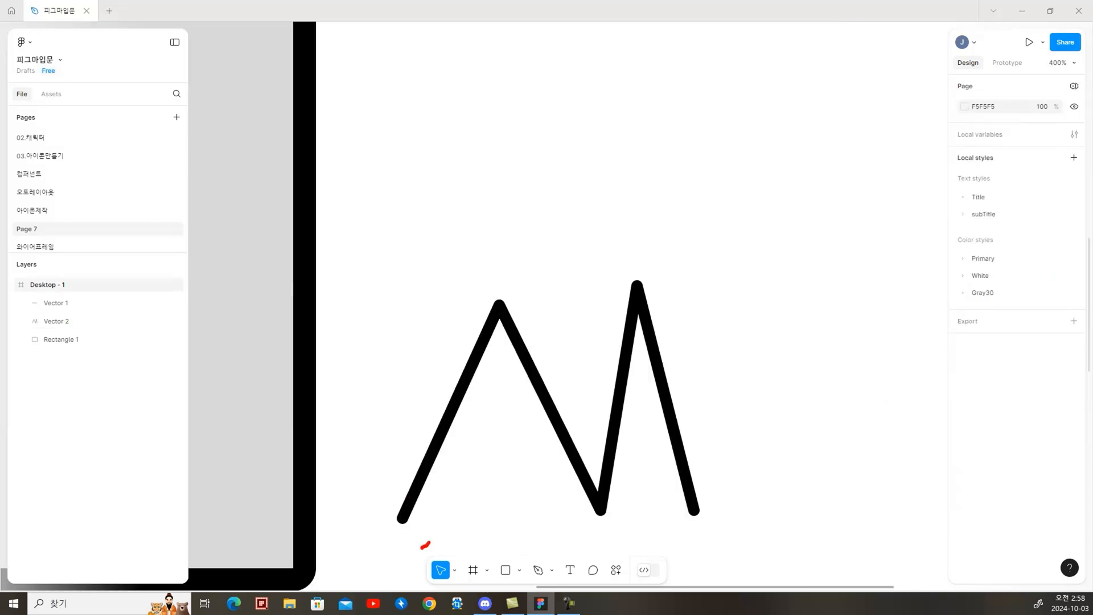
{"action": "mouse_move", "coordinate": [425, 545]}
{"action": "left_mouse_down"}
{"action": "mouse_move", "coordinate": [426, 503]}
{"action": "mouse_move", "coordinate": [442, 520]}
{"action": "left_mouse_up"}
{"action": "mouse_move", "coordinate": [557, 330]}
{"action": "left_mouse_down"}
{"action": "mouse_move", "coordinate": [463, 345]}
{"action": "mouse_move", "coordinate": [534, 327]}
{"action": "left_mouse_up"}
{"action": "left_click_drag", "start_coordinate": [669, 304], "coordinate": [662, 330]}
{"action": "mouse_move", "coordinate": [627, 544]}
{"action": "left_mouse_down"}
{"action": "mouse_move", "coordinate": [562, 493]}
{"action": "mouse_move", "coordinate": [630, 522]}
{"action": "left_mouse_up"}
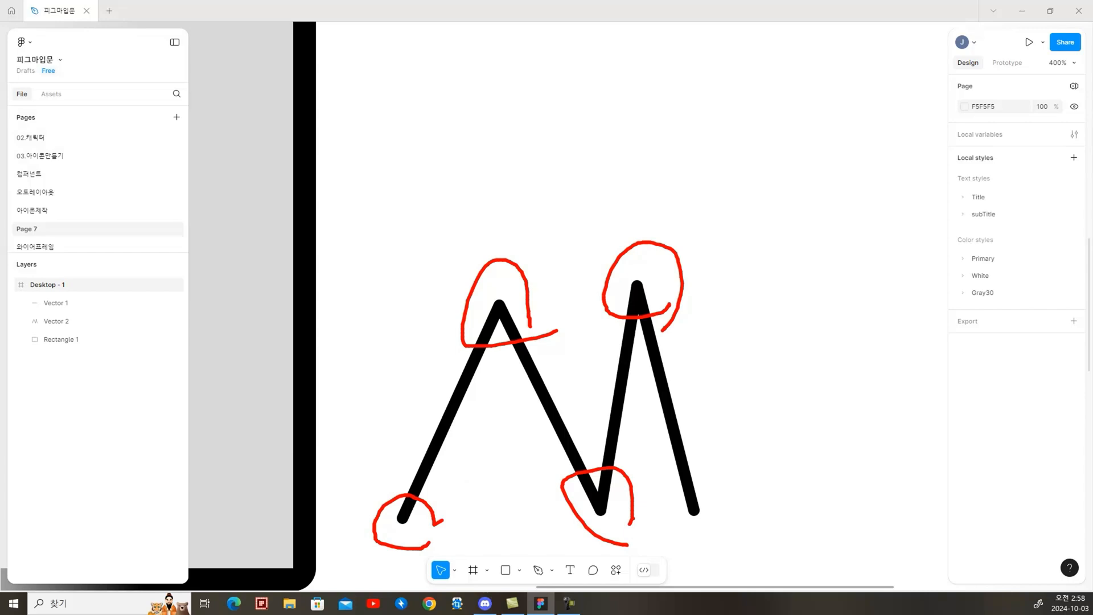
Draw a star about 79 by 79 above the zigzag path, giving it 15 points and a 3% ratio
{"action": "left_click", "coordinate": [517, 570]}
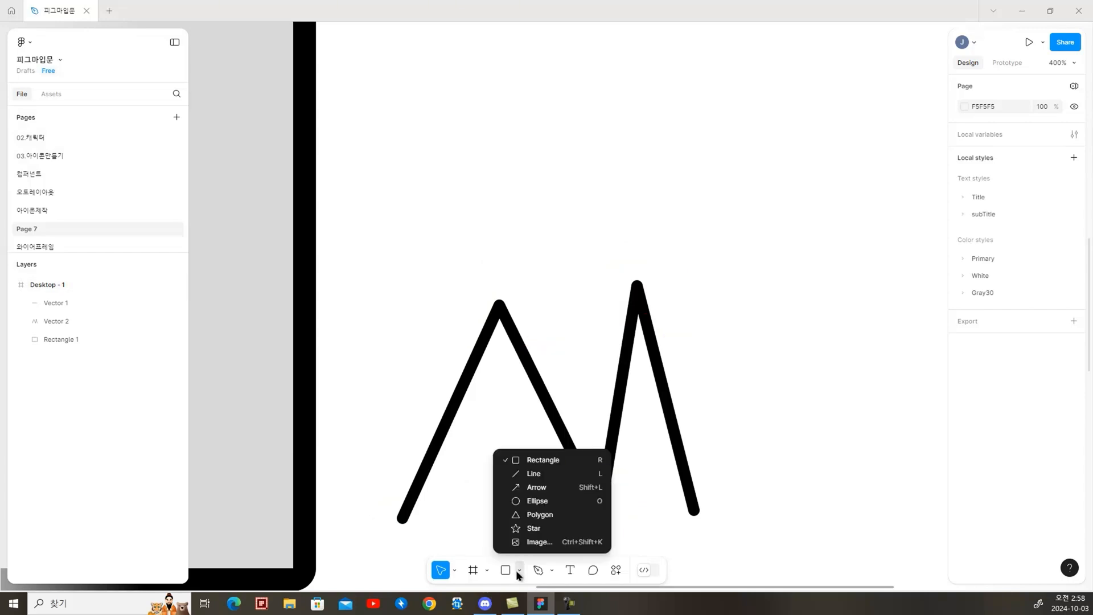
{"action": "left_click", "coordinate": [538, 528]}
{"action": "left_click_drag", "start_coordinate": [687, 142], "coordinate": [867, 322]}
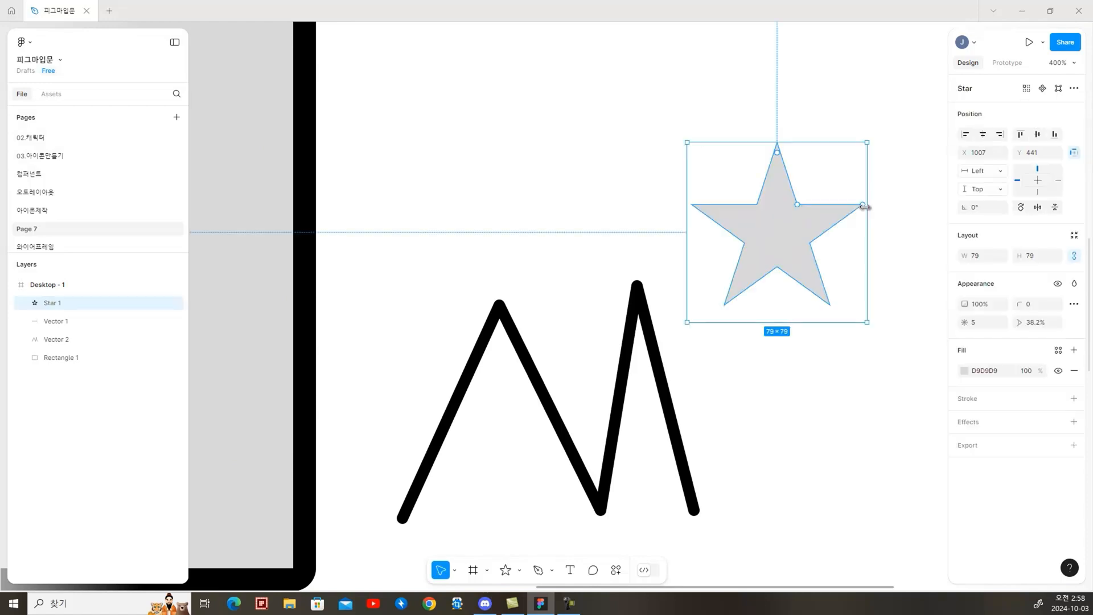
{"action": "left_click_drag", "start_coordinate": [861, 205], "coordinate": [812, 153]}
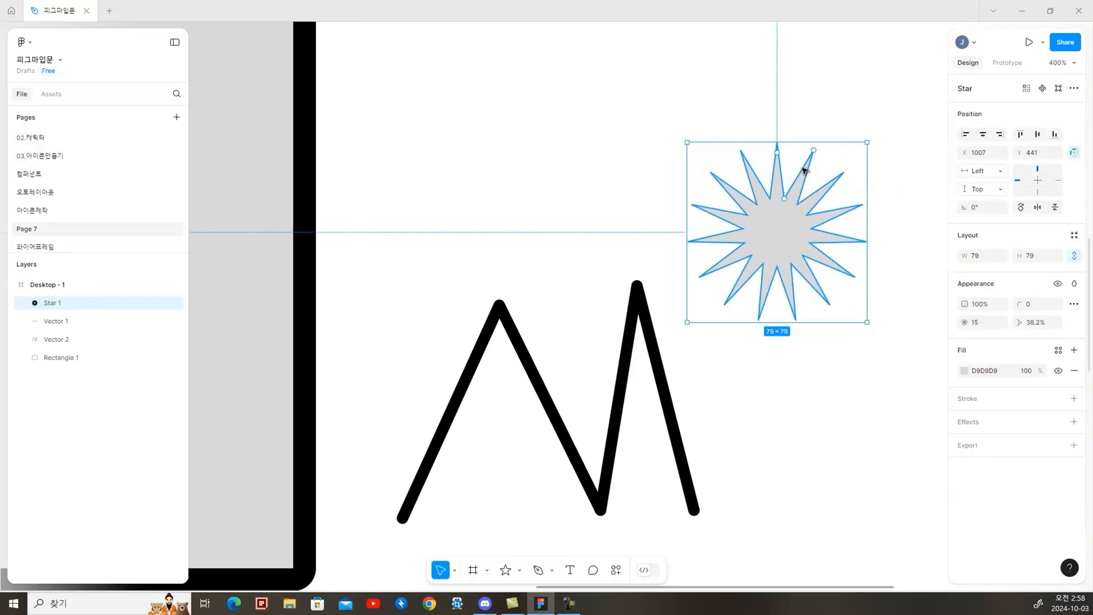
{"action": "left_click_drag", "start_coordinate": [785, 199], "coordinate": [781, 231]}
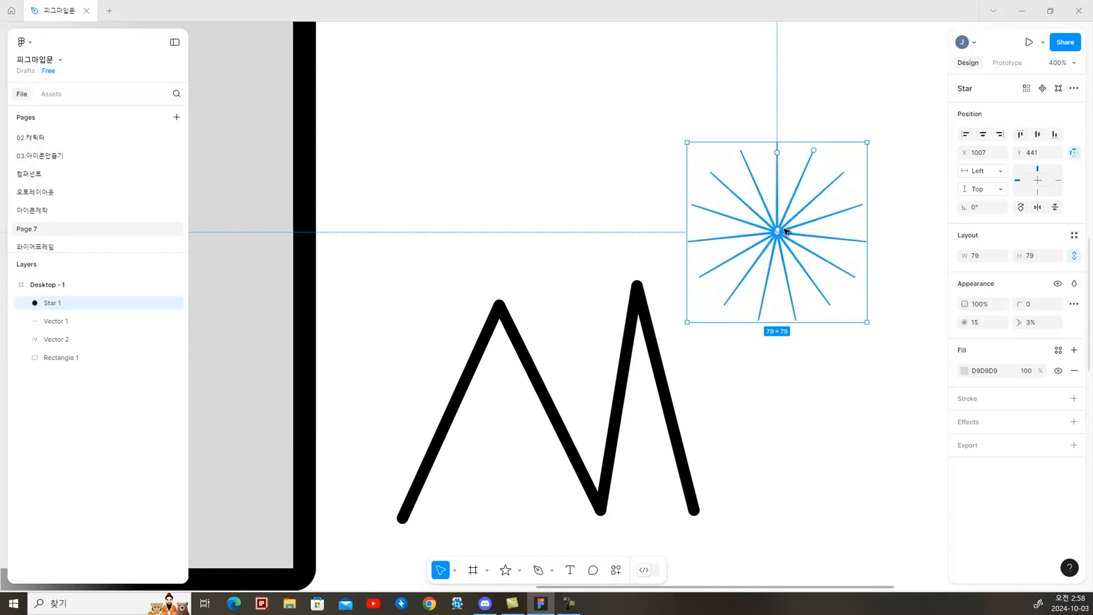
Reduce the star to 4 points, try a corner radius of 5 on it and delete the star
{"action": "left_click_drag", "start_coordinate": [813, 151], "coordinate": [841, 236]}
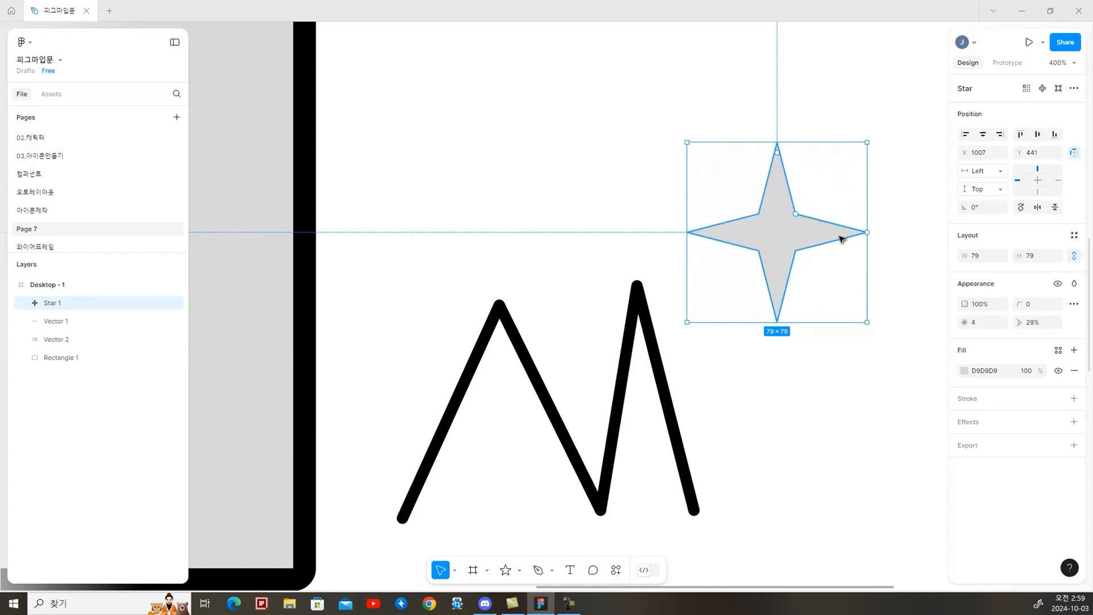
{"action": "left_click_drag", "start_coordinate": [779, 154], "coordinate": [778, 195]}
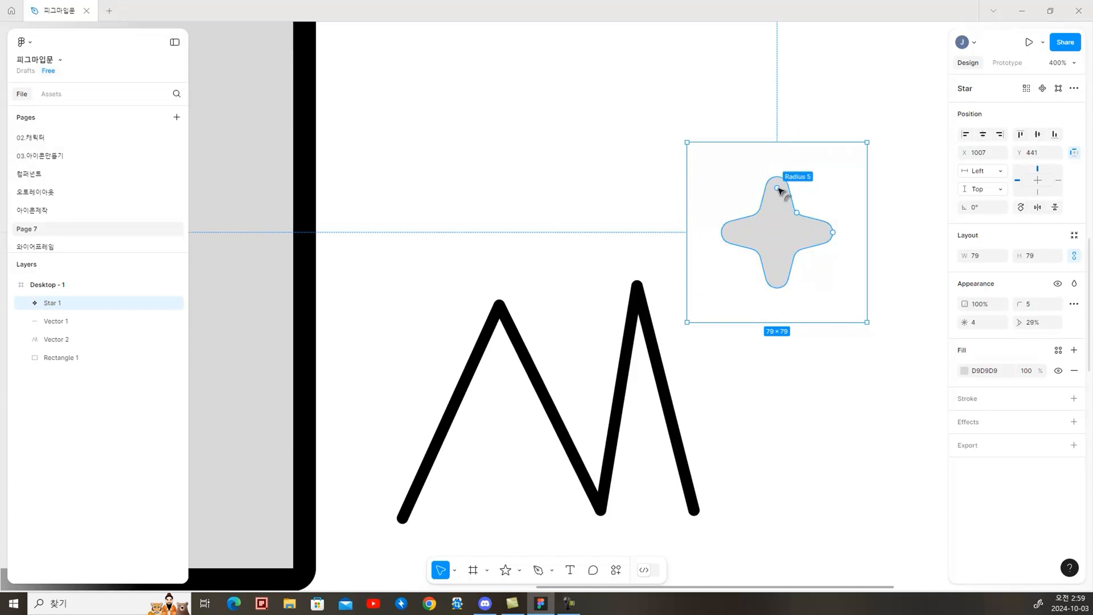
{"action": "mouse_move", "coordinate": [823, 230]}
{"action": "left_mouse_down"}
{"action": "mouse_move", "coordinate": [835, 219]}
{"action": "mouse_move", "coordinate": [781, 176]}
{"action": "mouse_move", "coordinate": [810, 200]}
{"action": "mouse_move", "coordinate": [790, 227]}
{"action": "mouse_move", "coordinate": [818, 217]}
{"action": "left_mouse_up"}
{"action": "key", "text": "Delete"}
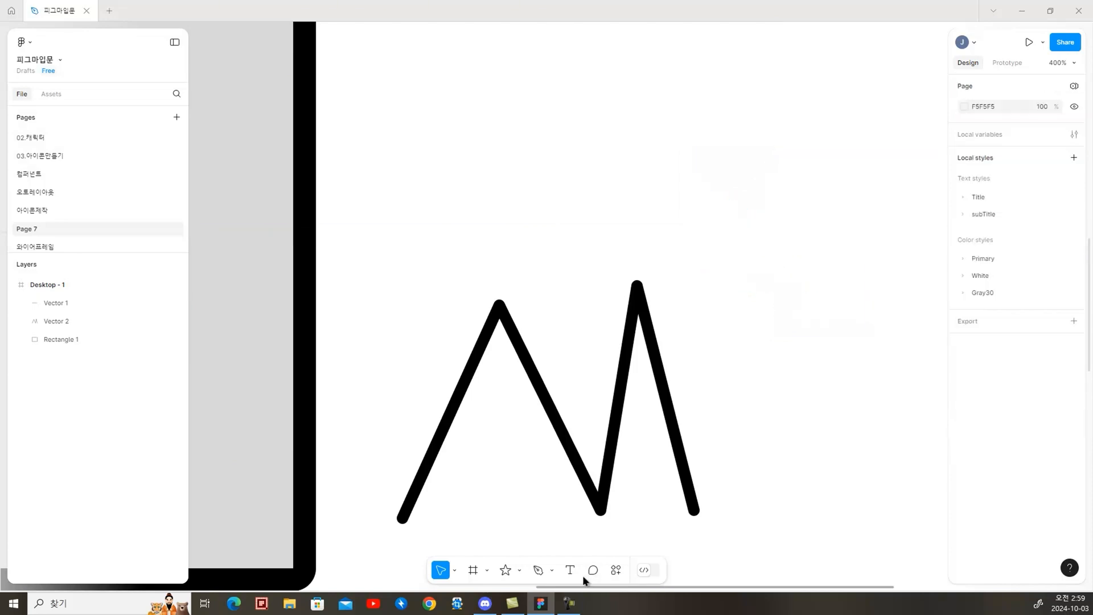
Add a text layer above the zigzag path with three lines reading 피그마를 공부합시다
{"action": "left_click", "coordinate": [570, 569]}
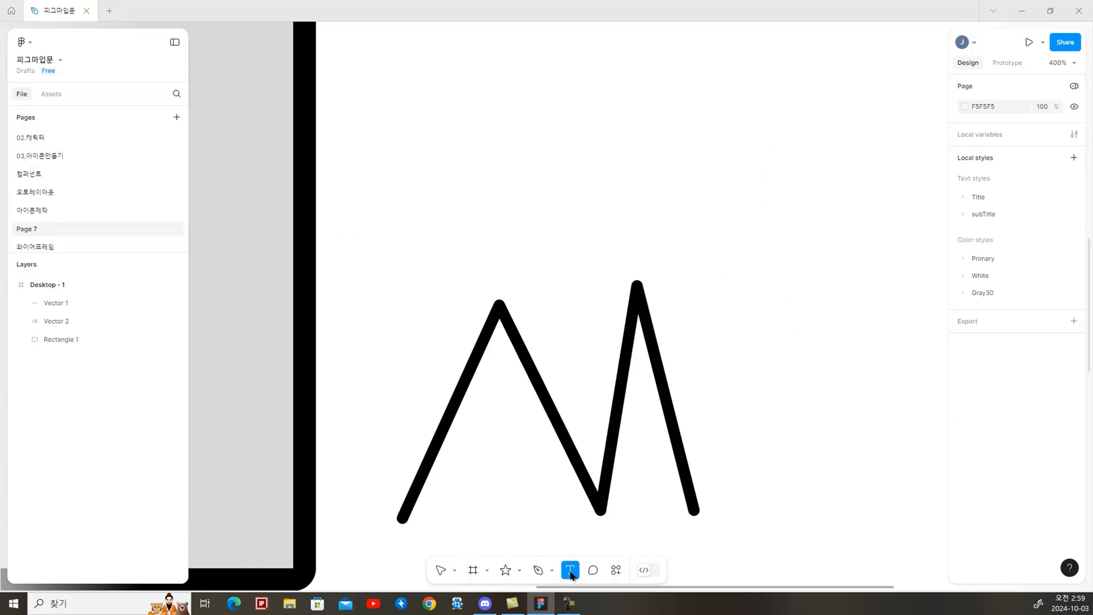
{"action": "left_click", "coordinate": [667, 117]}
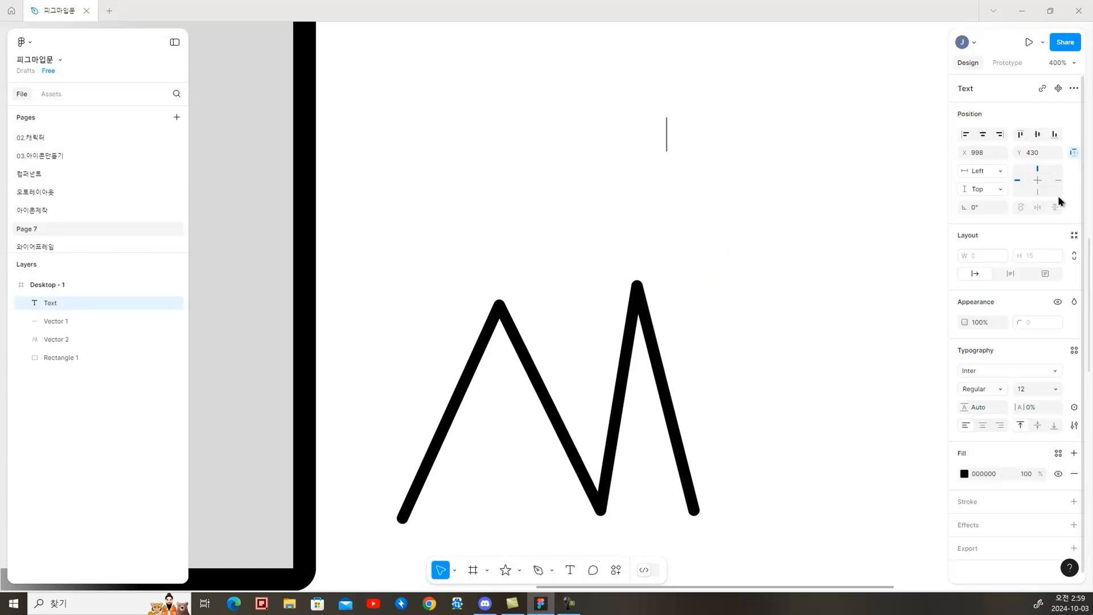
{"action": "type", "text": "피그마를 공부합시다"}
Change the whole text's font to Pretendard with the Bold weight
{"action": "key", "text": "ctrl+a"}
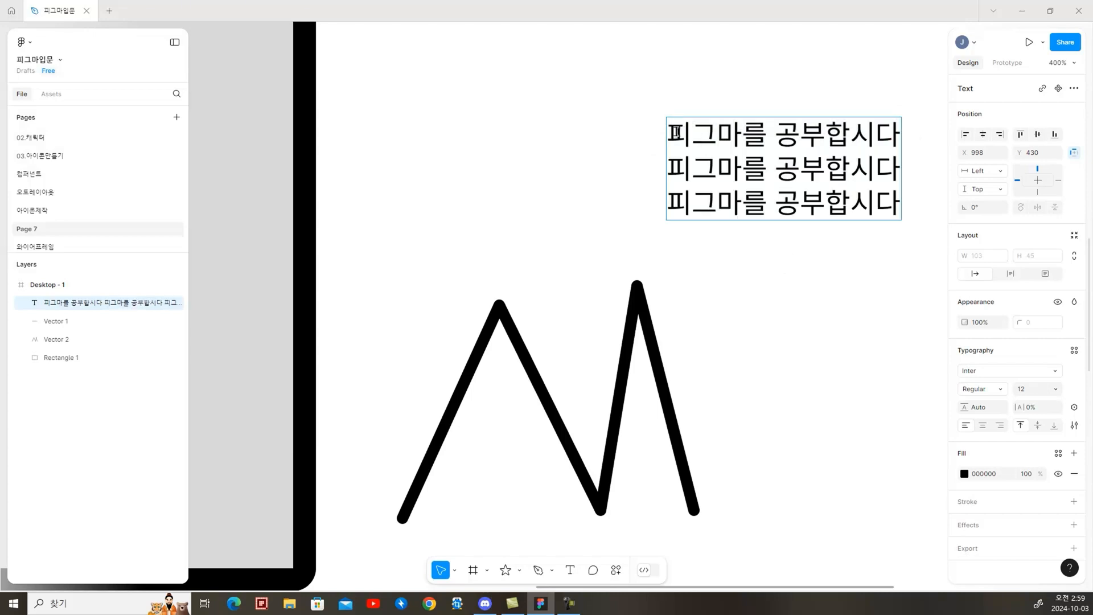
{"action": "key", "text": "ctrl+a"}
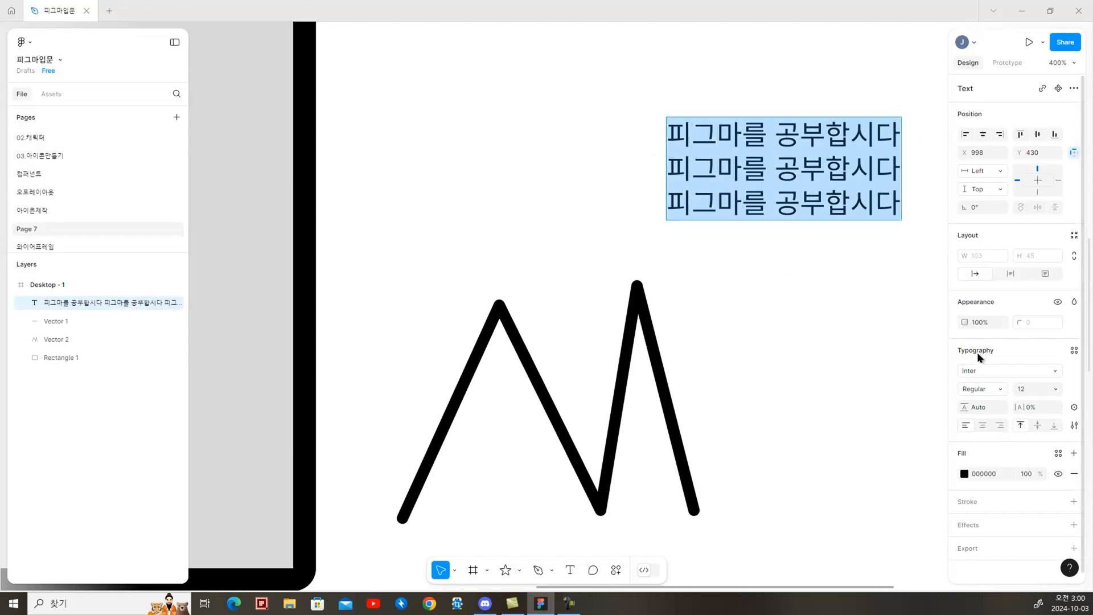
{"action": "left_click", "coordinate": [989, 368]}
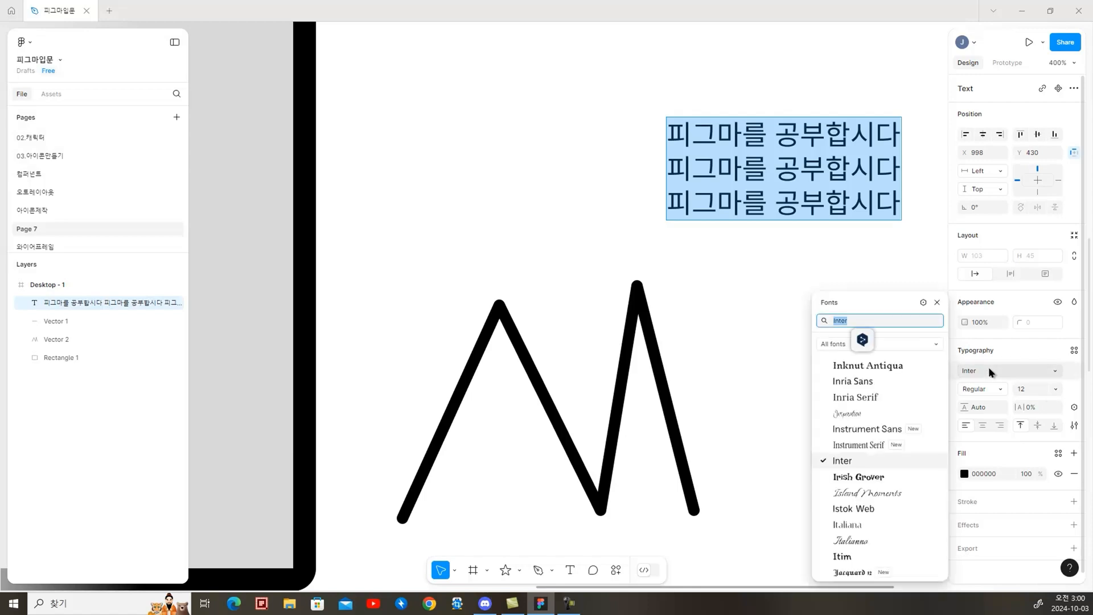
{"action": "type", "text": "pre"}
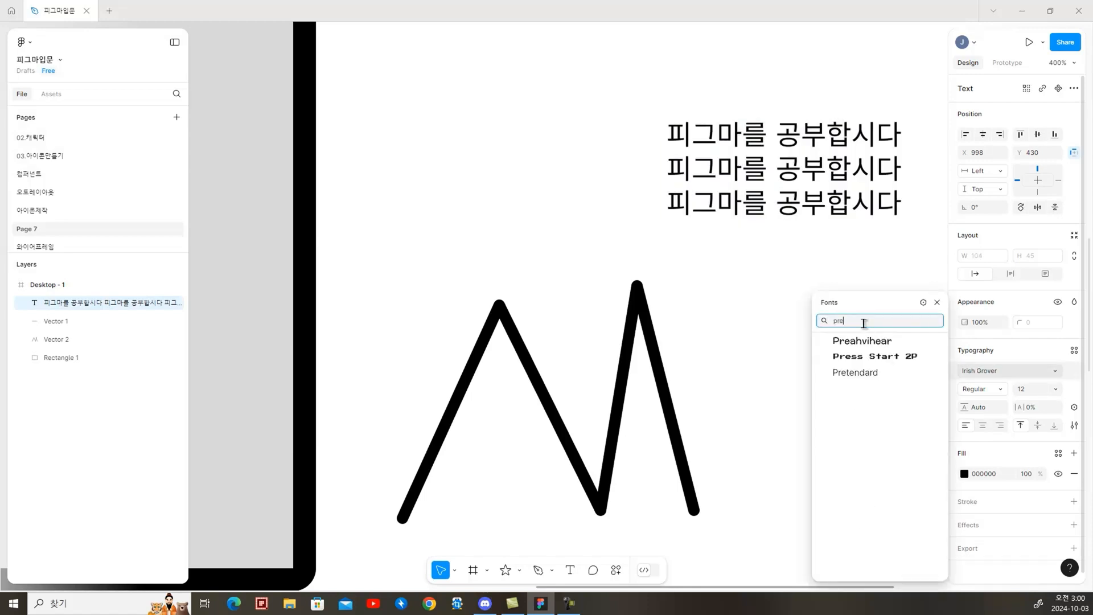
{"action": "left_click", "coordinate": [854, 372]}
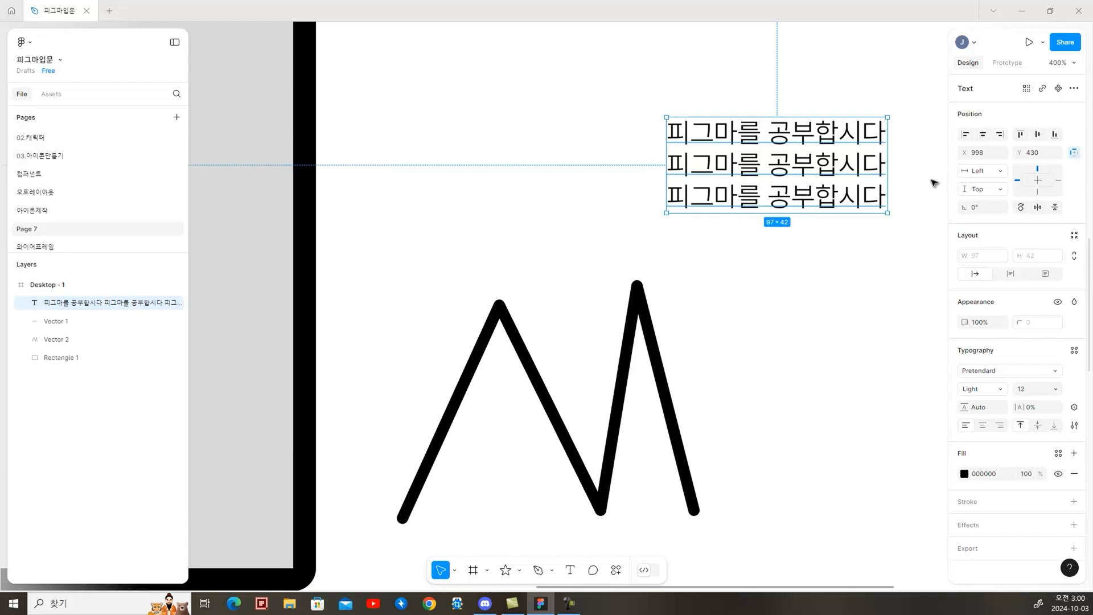
{"action": "left_click", "coordinate": [996, 390]}
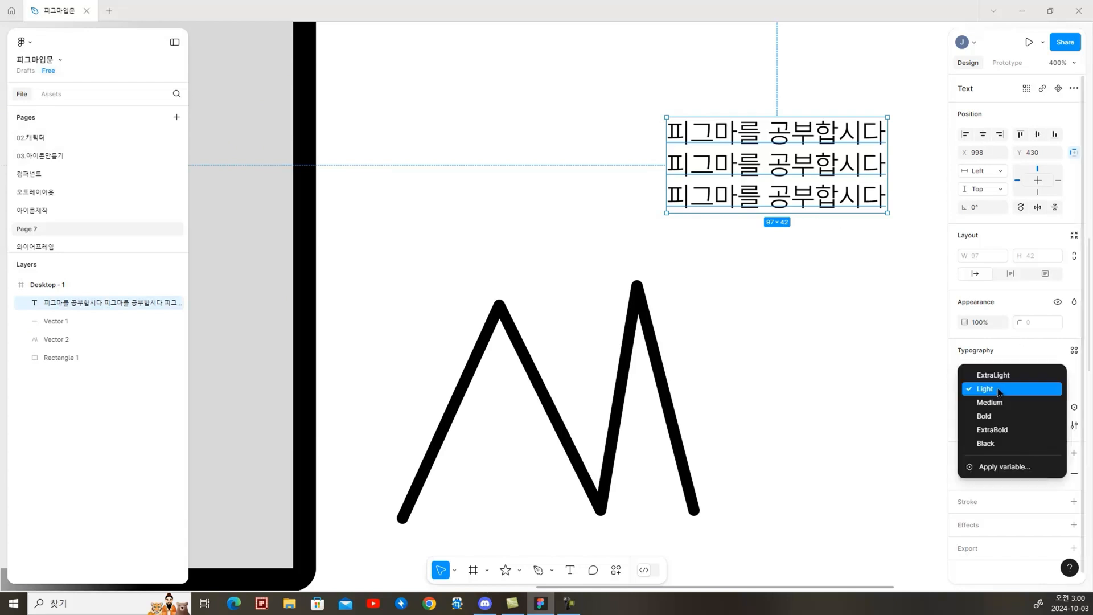
{"action": "left_click", "coordinate": [993, 416]}
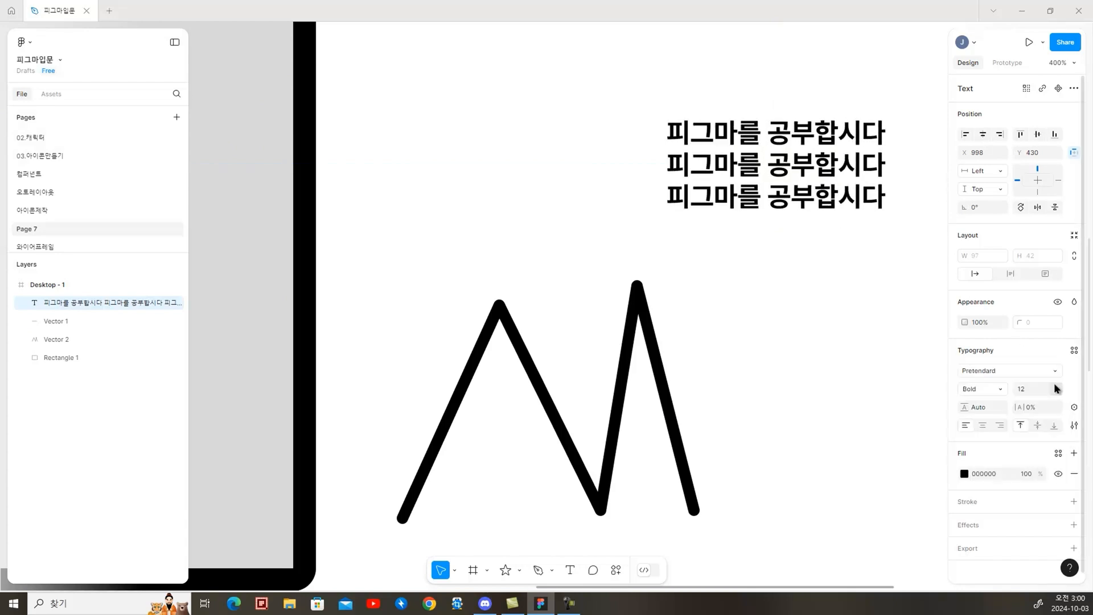
Try a line height of 200% on the three-line text
{"action": "left_click", "coordinate": [1054, 388]}
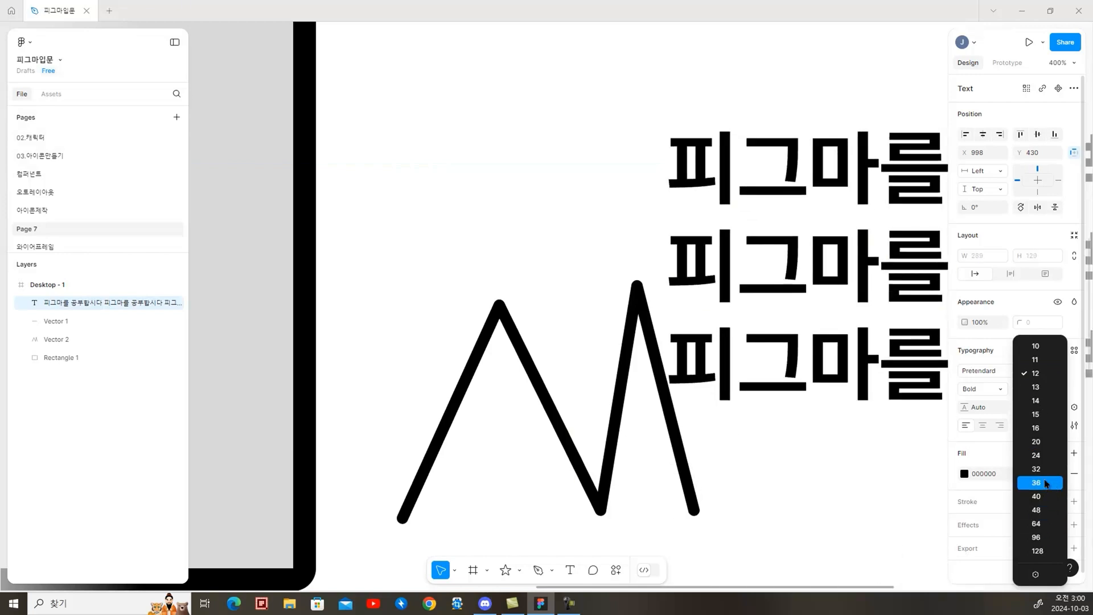
{"action": "left_click", "coordinate": [976, 411]}
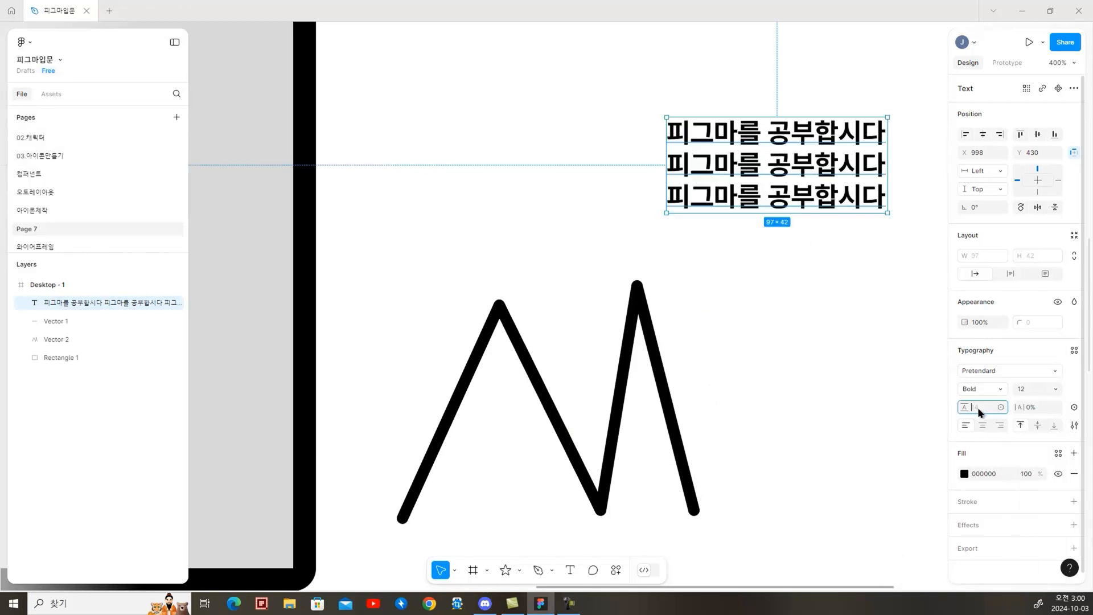
{"action": "type", "text": "200%"}
{"action": "key", "text": "Return"}
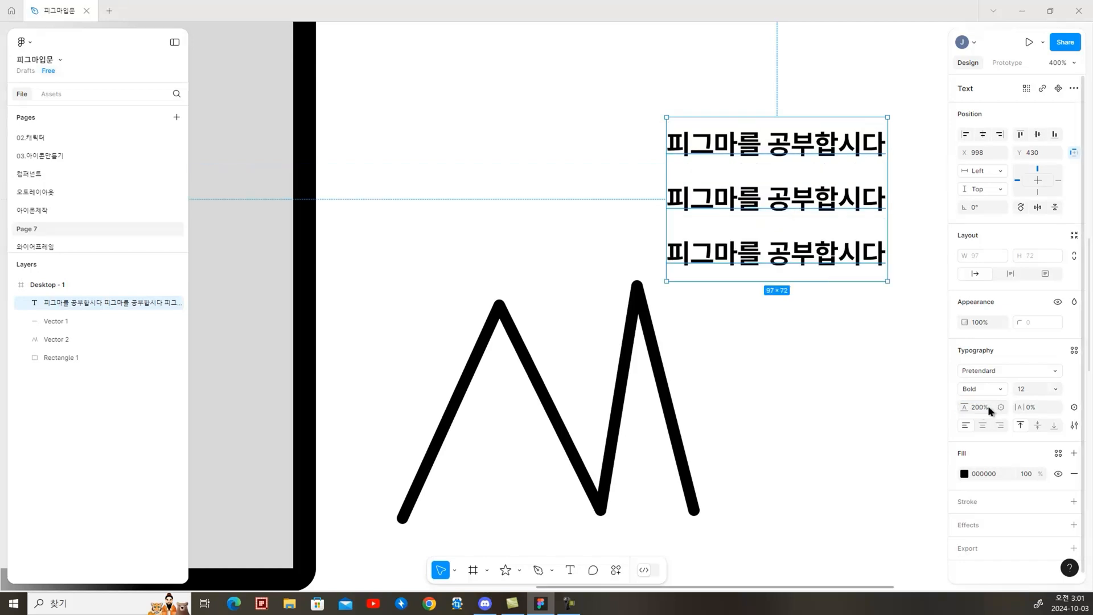
Set the text's line height to 16 and its letter spacing to -1px
{"action": "left_click", "coordinate": [972, 408]}
{"action": "type", "text": "16"}
{"action": "left_click", "coordinate": [825, 256]}
{"action": "left_click", "coordinate": [813, 175]}
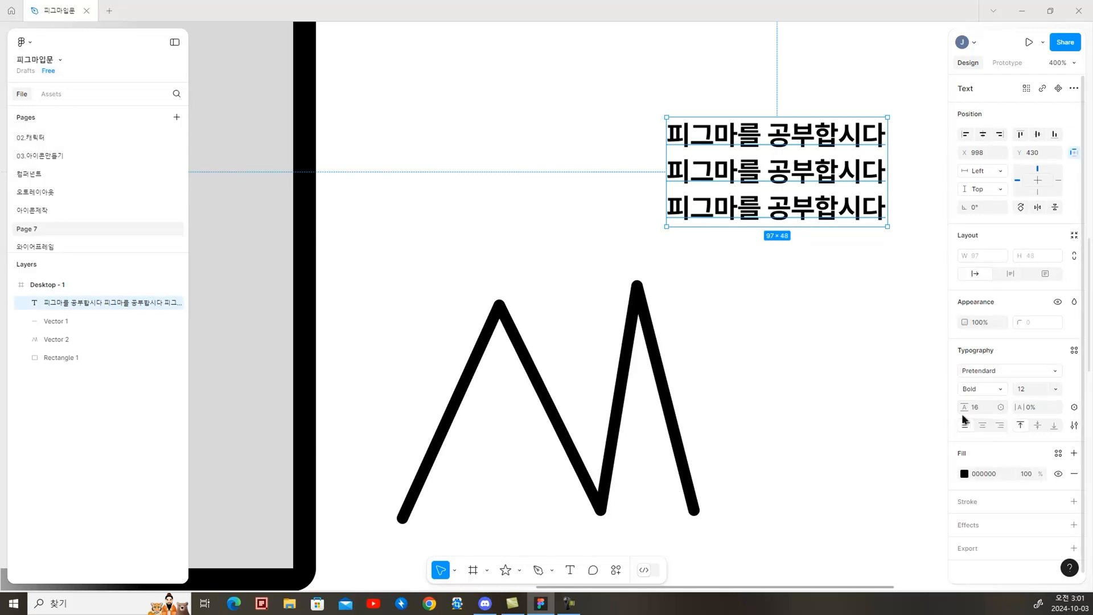
{"action": "left_click", "coordinate": [1054, 407]}
{"action": "type", "text": "-1px"}
{"action": "key", "text": "Return"}
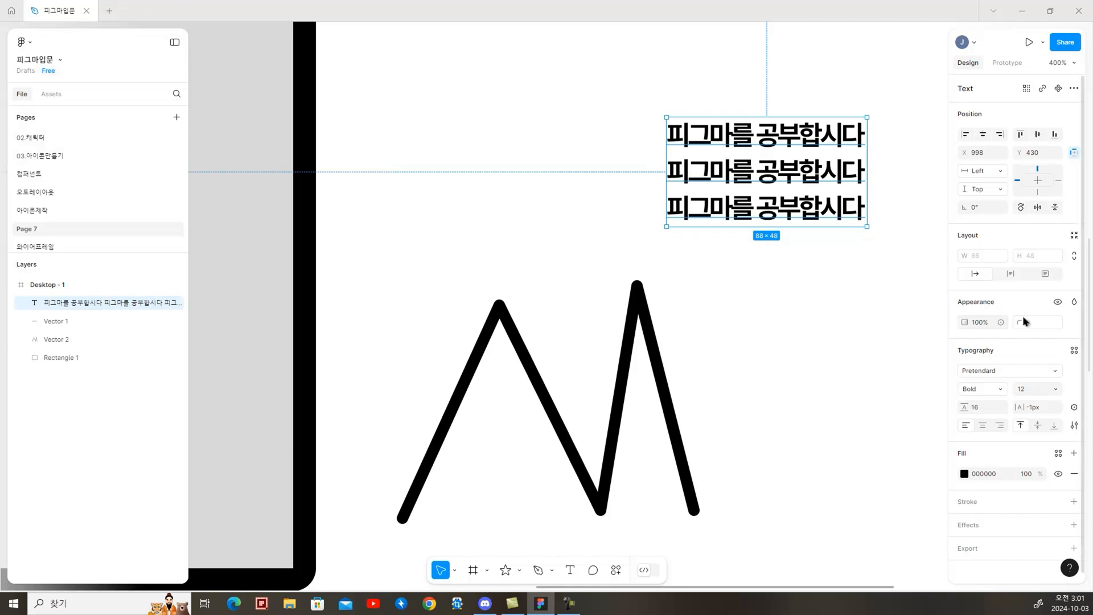
{"action": "key", "text": "Escape"}
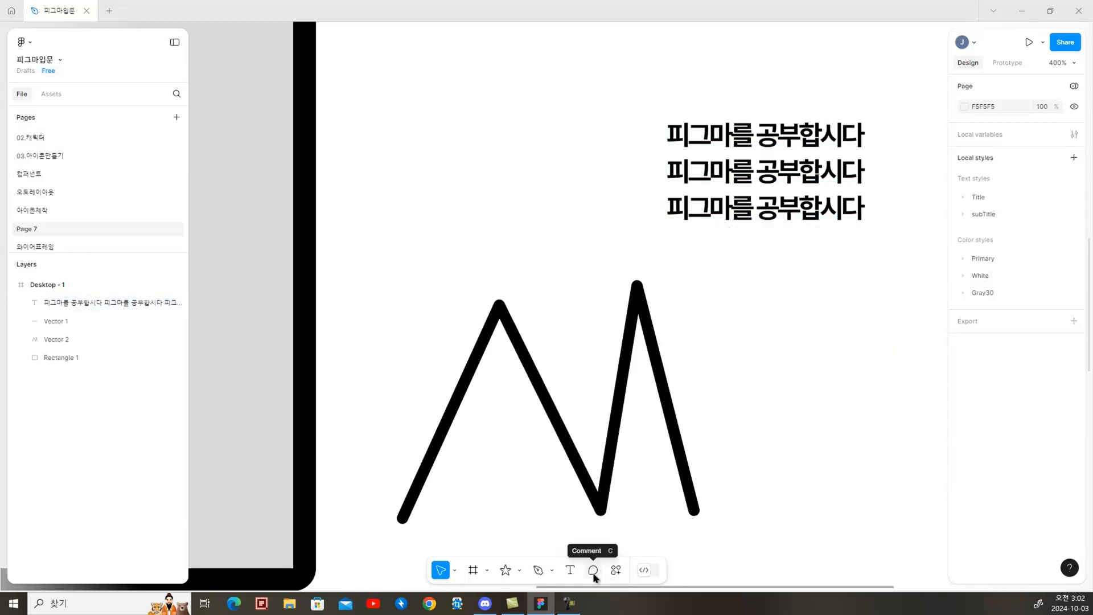
Post a comment beside the text reading "폰트의 크기를 줄여주세요. 자간간격을 넓혀 주세요."
{"action": "left_click", "coordinate": [592, 572]}
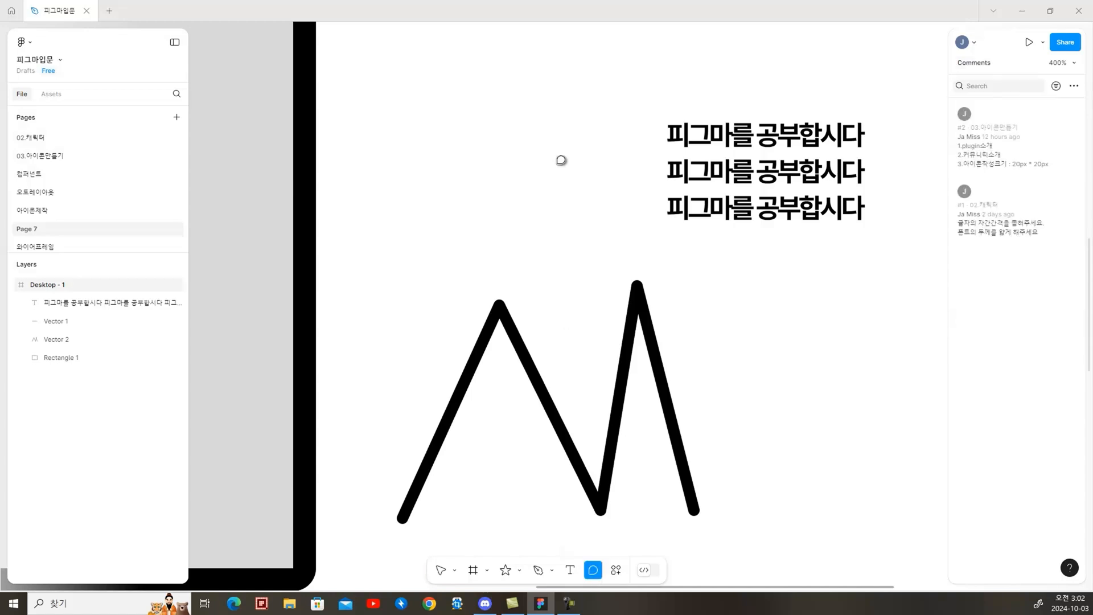
{"action": "left_click", "coordinate": [536, 150]}
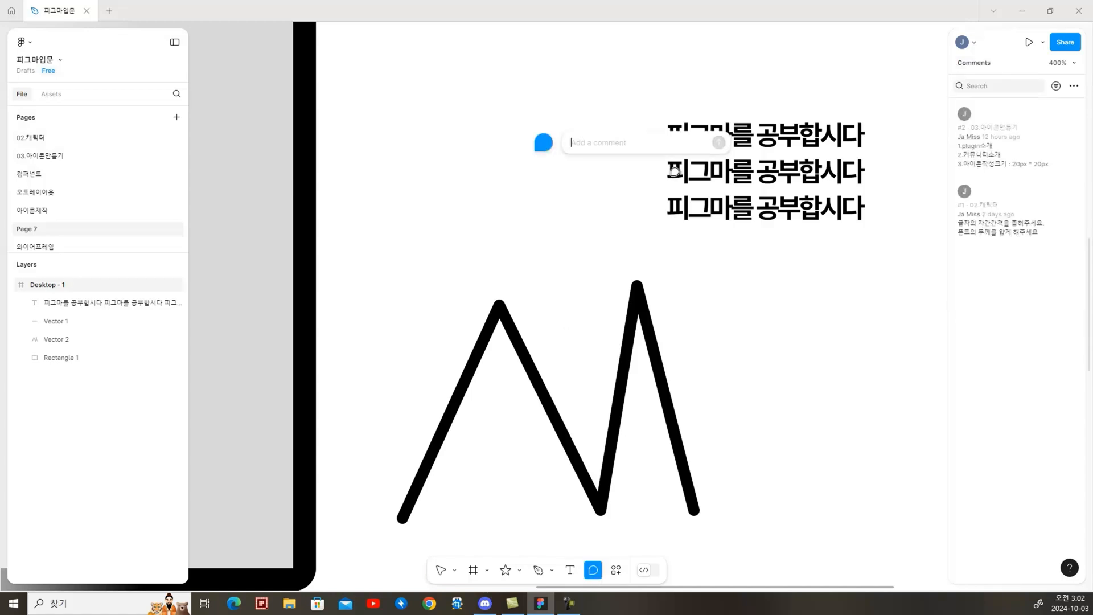
{"action": "type", "text": "폰트의 크기를 줄여주세요. 자간간격을 넓혀 주세요."}
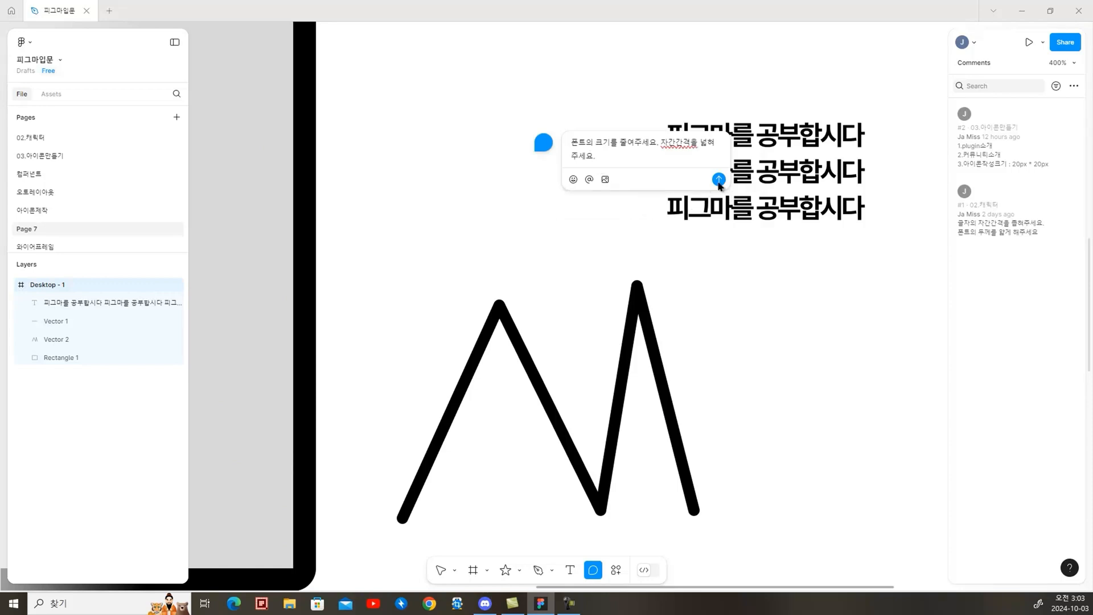
{"action": "left_click", "coordinate": [718, 181]}
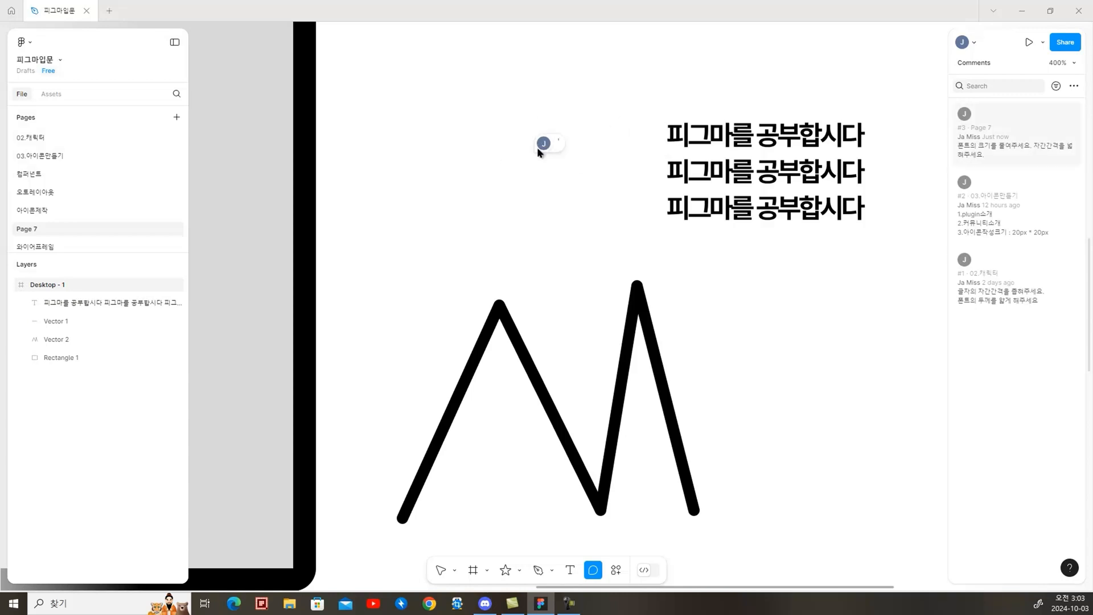
Move the comment pin above the text and hide the comments on the canvas
{"action": "left_click_drag", "start_coordinate": [543, 136], "coordinate": [761, 73]}
{"action": "right_click", "coordinate": [758, 68]}
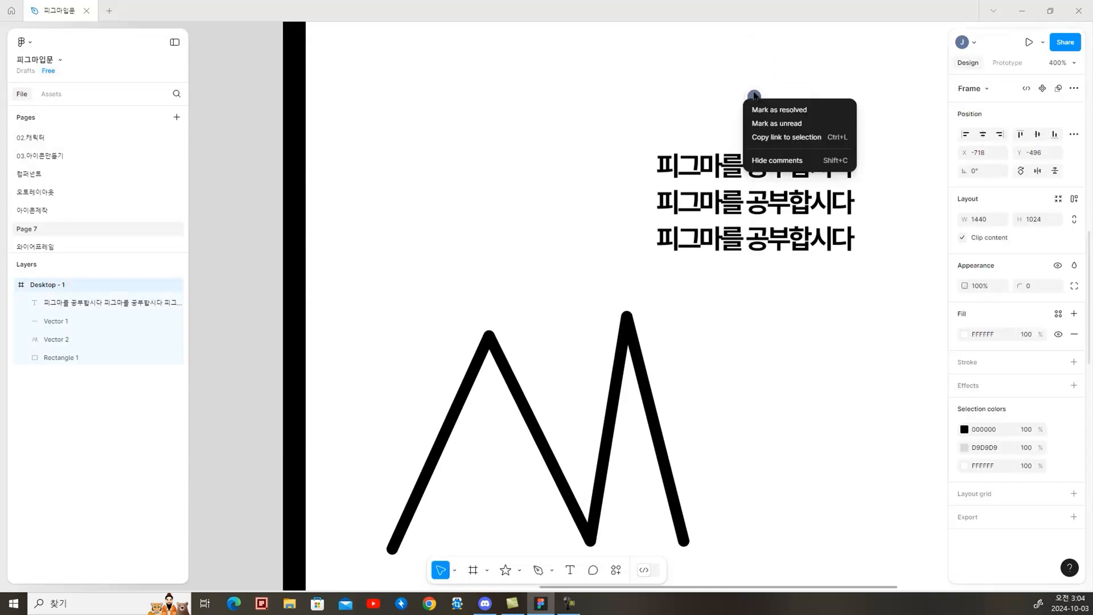
{"action": "left_click", "coordinate": [795, 167]}
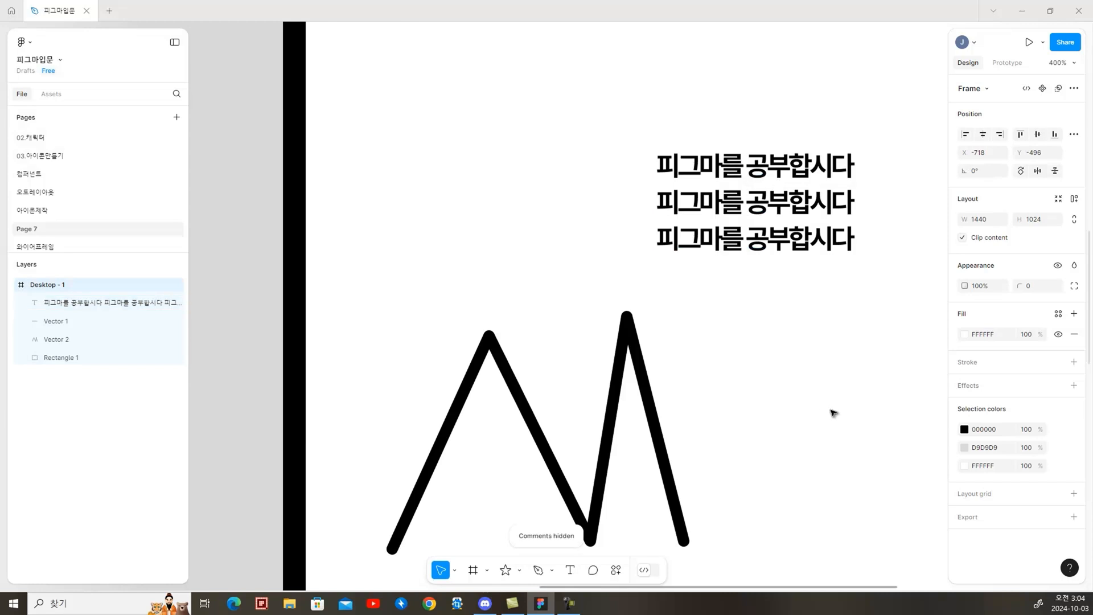
Look through the actions available for the Desktop - 1 frame and close the list
{"action": "left_click", "coordinate": [615, 571]}
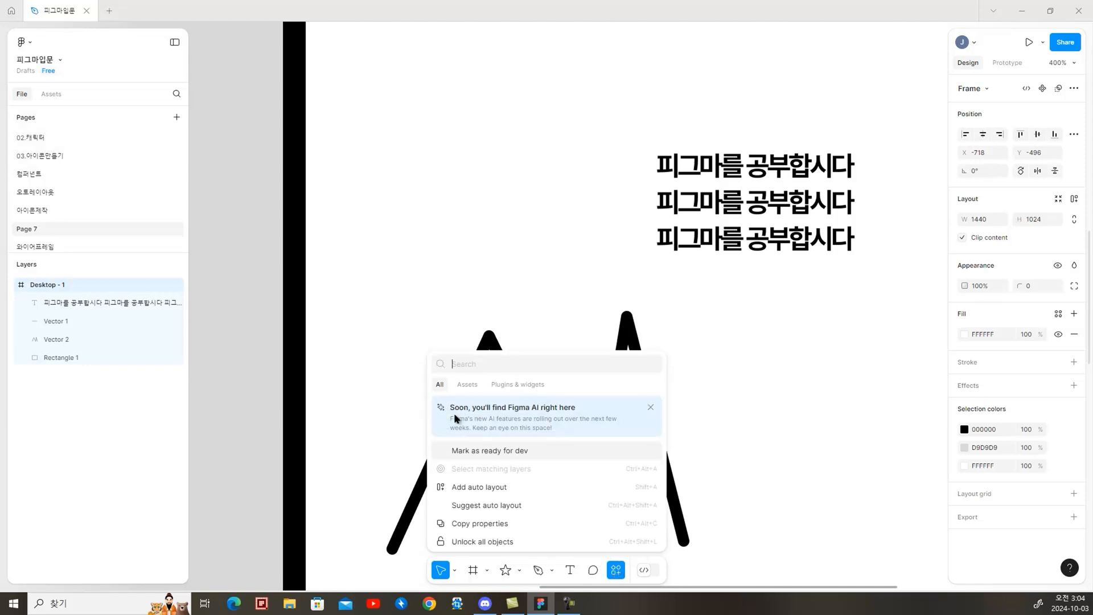
{"action": "scroll", "coordinate": [527, 472], "scroll_direction": "down", "scroll_amount": 1}
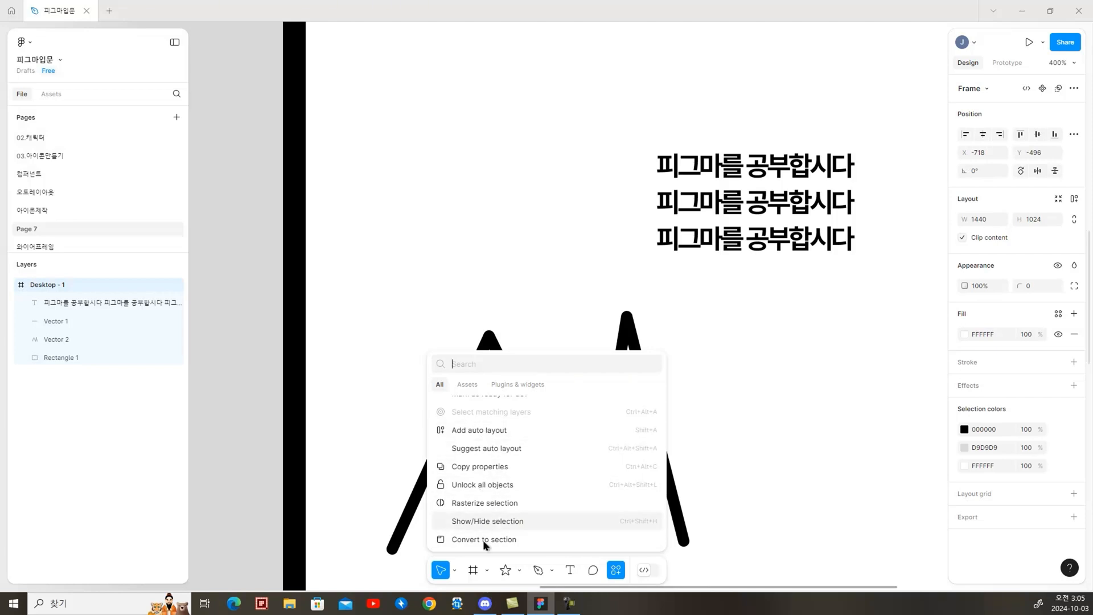
{"action": "left_click", "coordinate": [803, 435]}
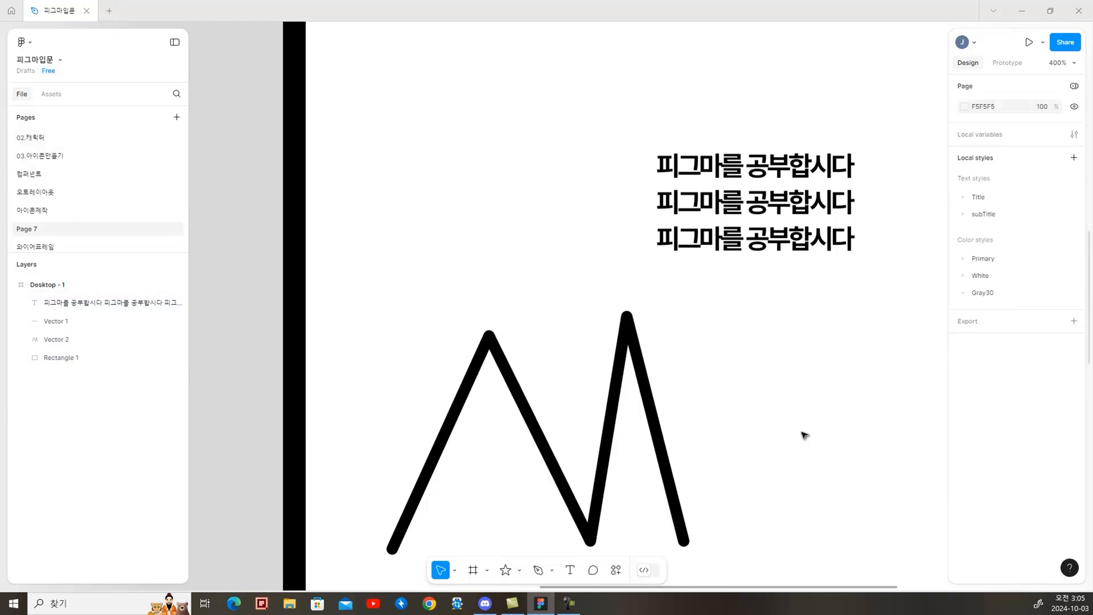